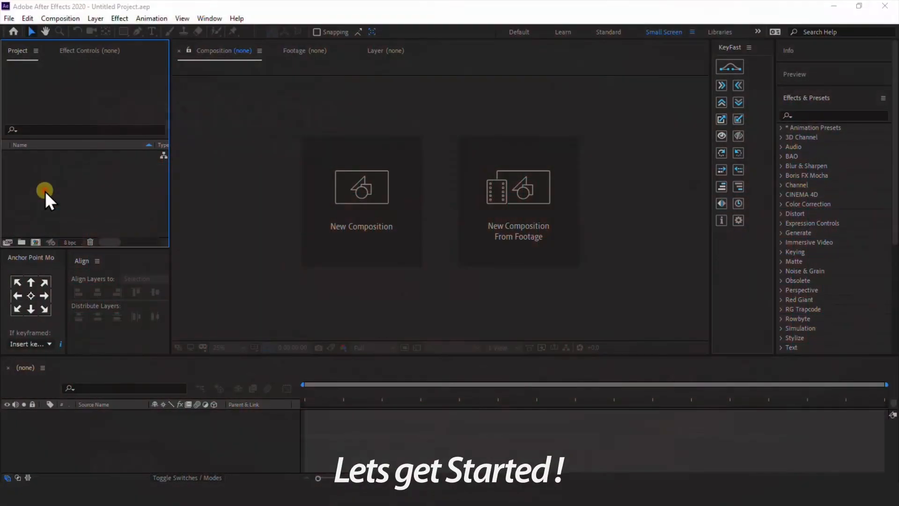
Import the song "Sunny Travel - Nico Staf (1).mp3" from the Downloads folder into the project.
double_click(45, 193)
scroll(52, 124, "up", 1)
scroll(51, 123, "up", 3)
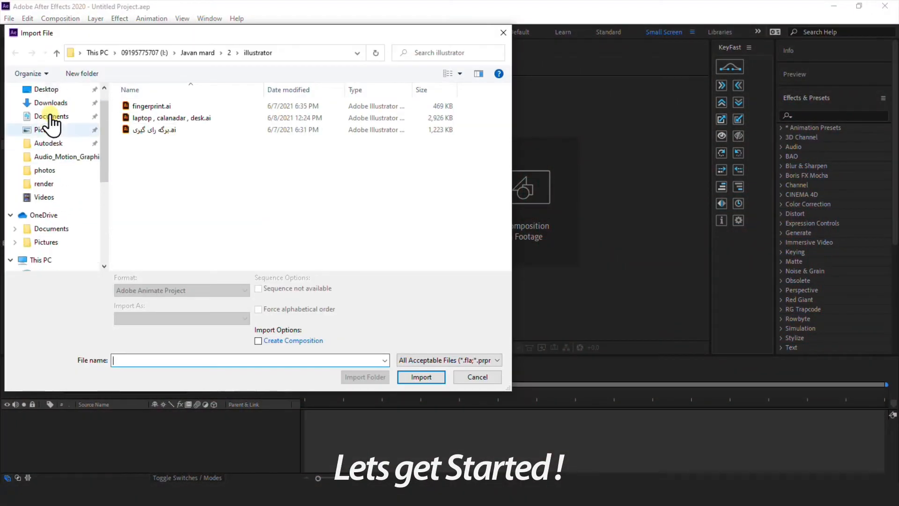
left_click(51, 125)
left_click(134, 144)
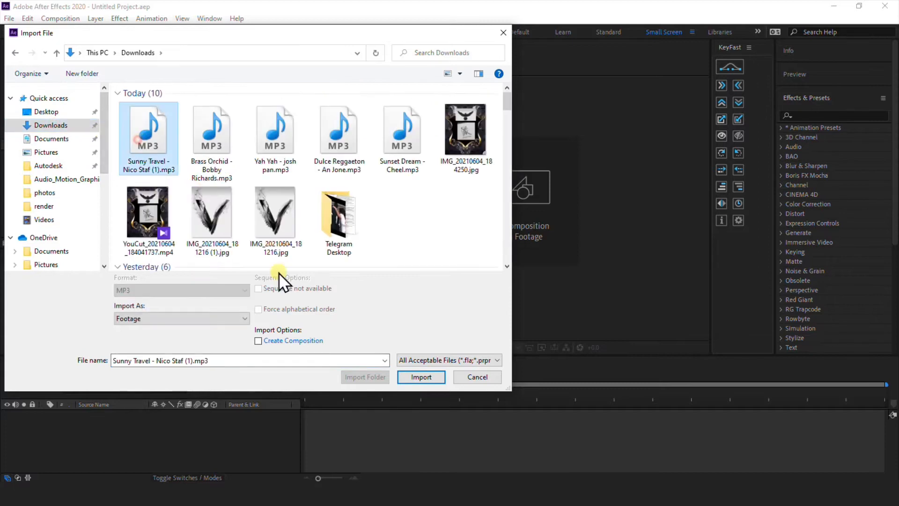
left_click(405, 373)
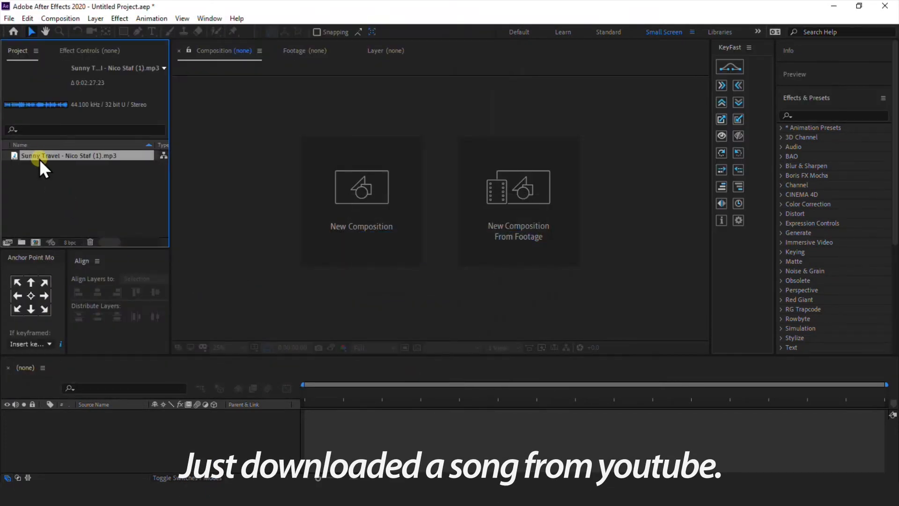
Open the imported song as footage, preview its middle section, and set its In point to 0:00:38:21.
double_click(41, 156)
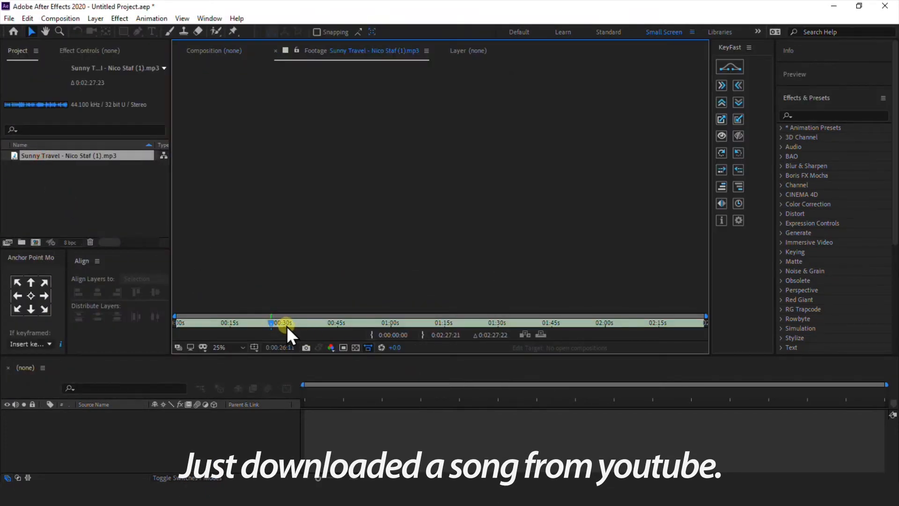
left_click(795, 489)
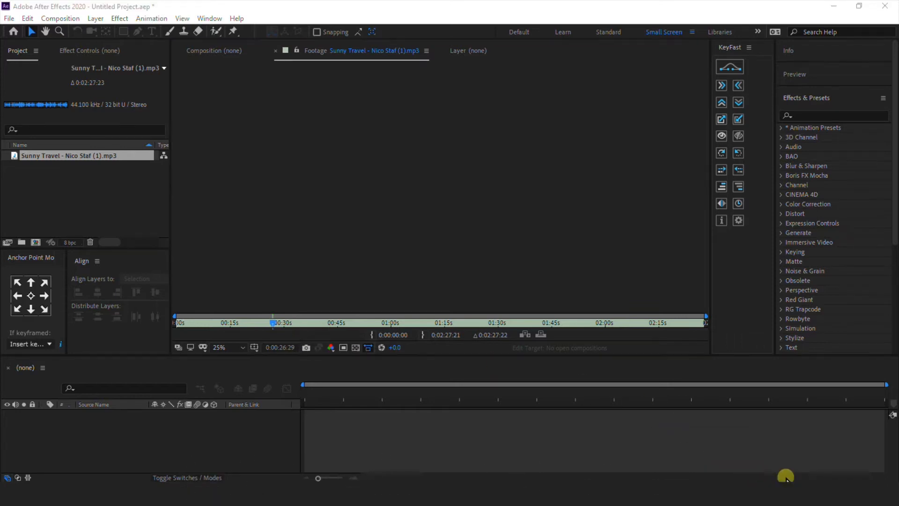
scroll(563, 415, "down", 1)
left_click(286, 276)
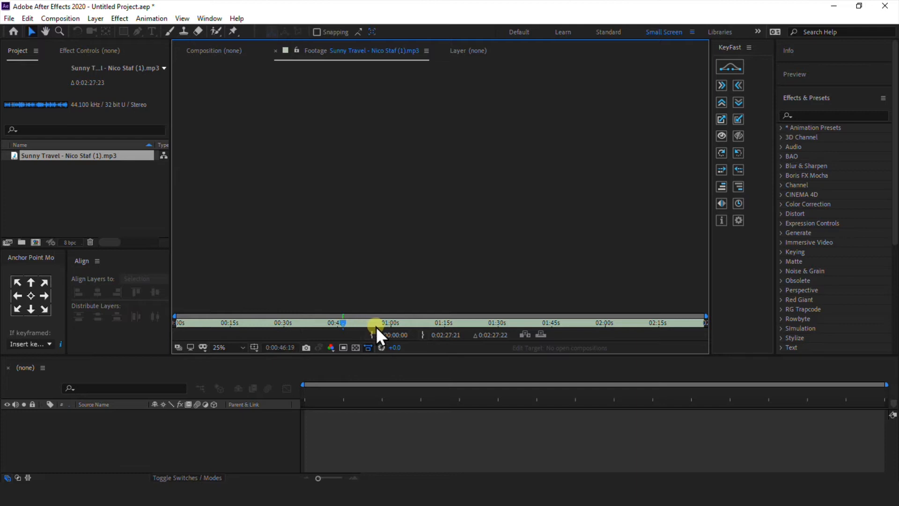
left_click(324, 323)
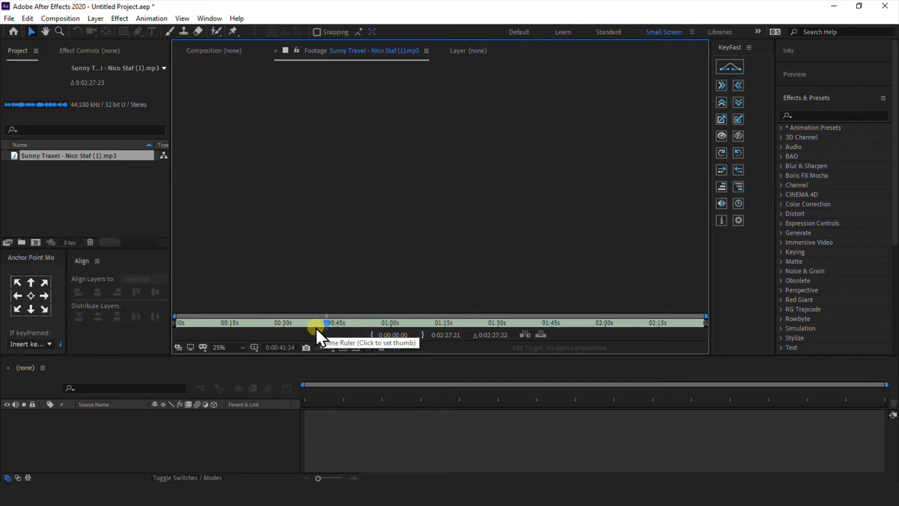
left_click(313, 322)
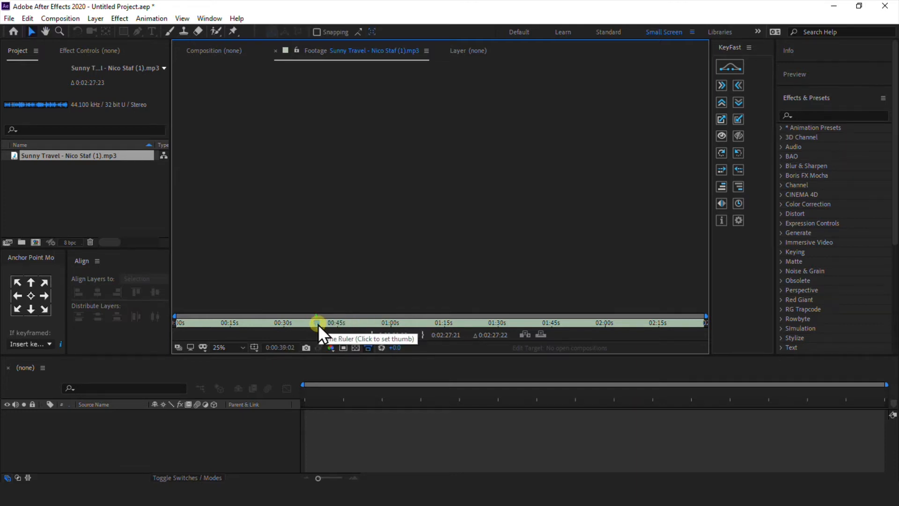
left_click(319, 323)
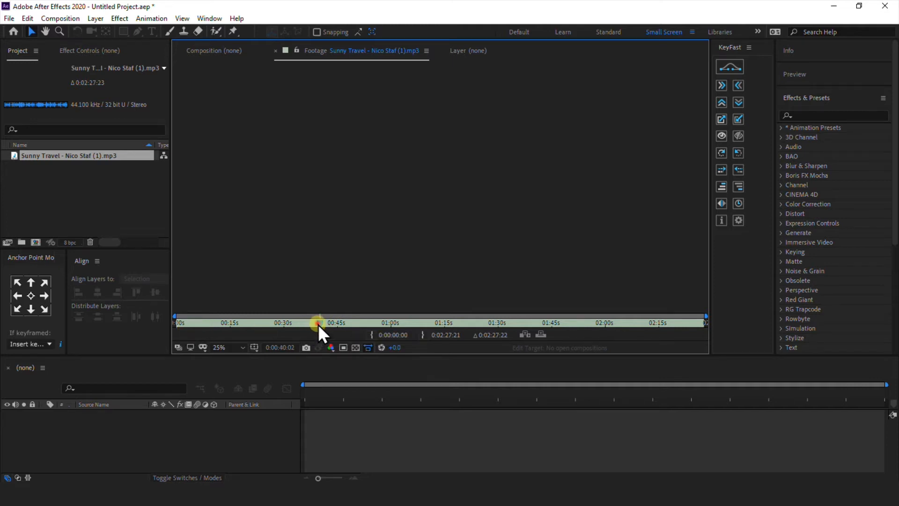
left_click_drag(177, 323, 314, 336)
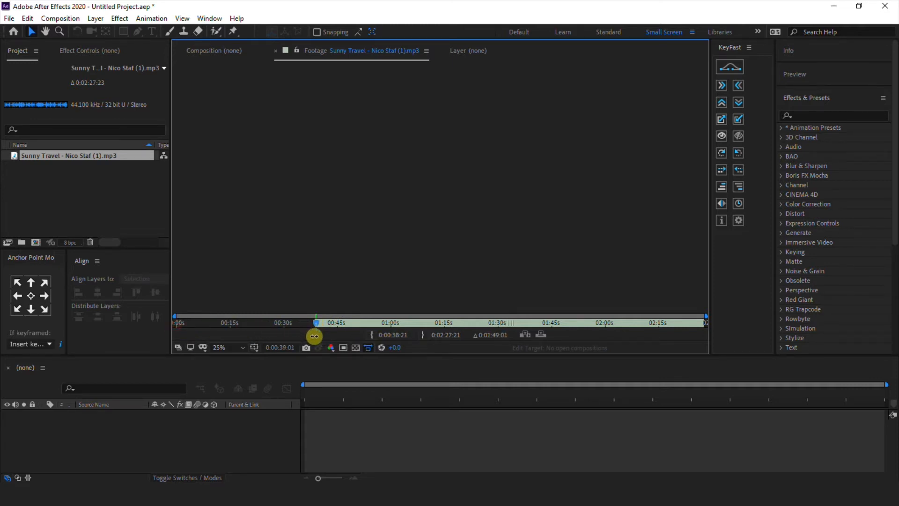
Start a new 1920 x 1080 composition named Audio Spectrum with a frame rate of 30 fps.
left_click(220, 50)
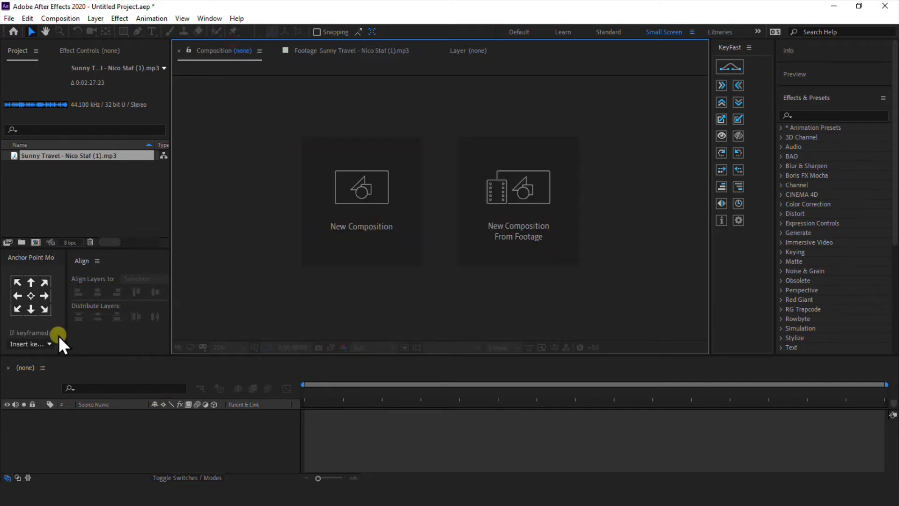
left_click(32, 209)
left_click(36, 242)
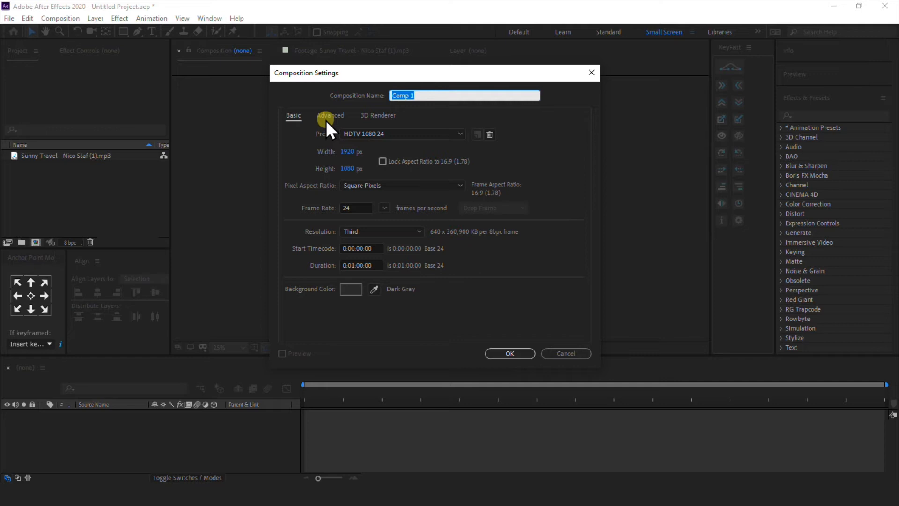
type("Audio Spectrum")
left_click(385, 207)
left_click(400, 305)
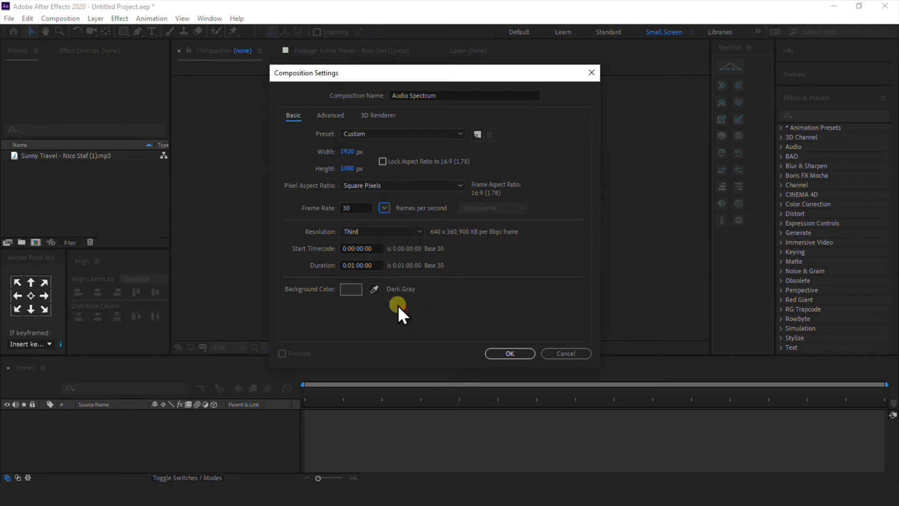
Set the composition's background color to dark gray 2E2E2E and create the composition.
left_click(352, 289)
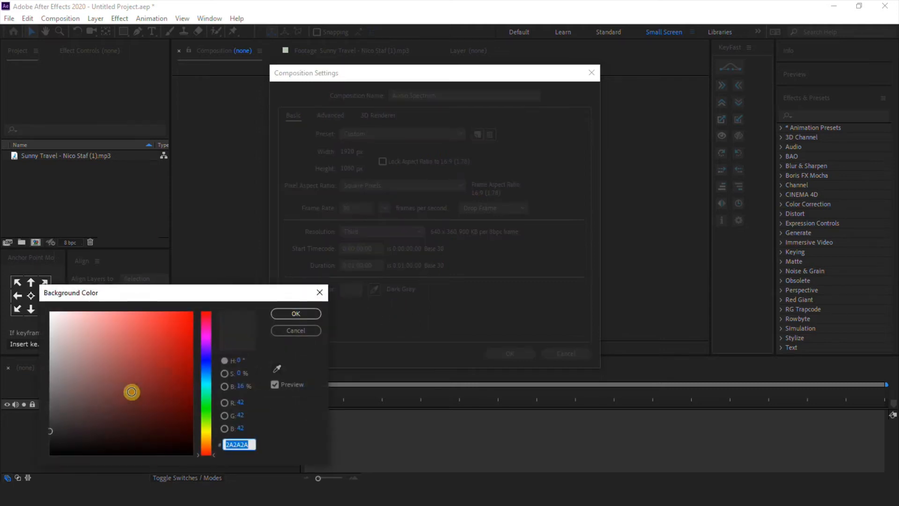
left_click(49, 428)
left_click(234, 334)
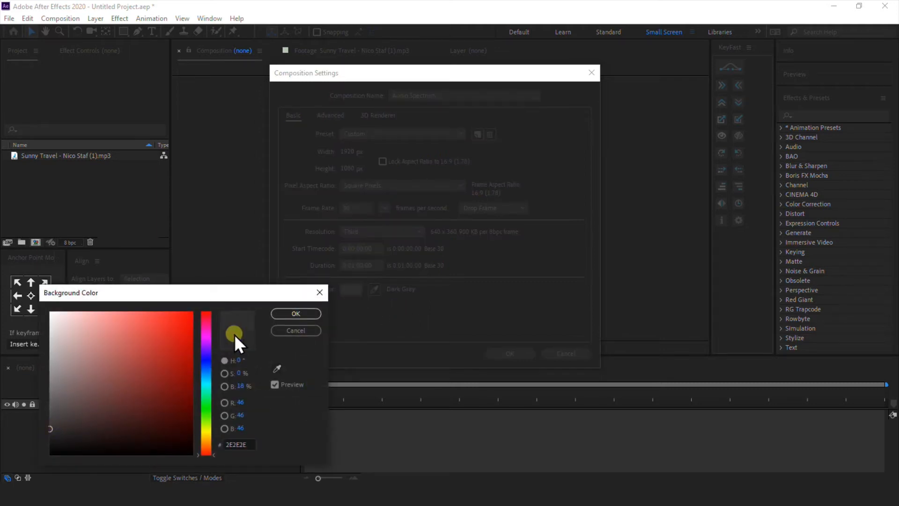
left_click(275, 314)
left_click(495, 353)
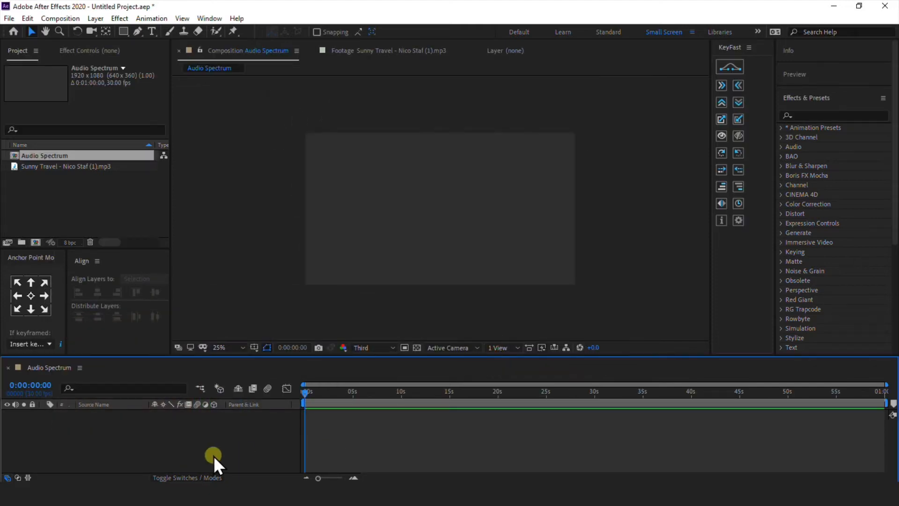
Start a new solid layer in the Audio Spectrum composition and name it BG.
left_click(99, 18)
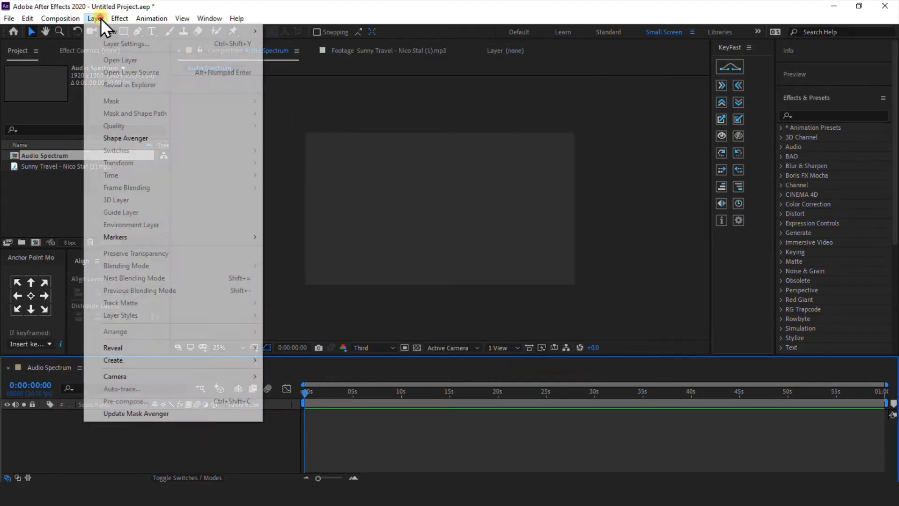
mouse_move(250, 32)
left_click(273, 45)
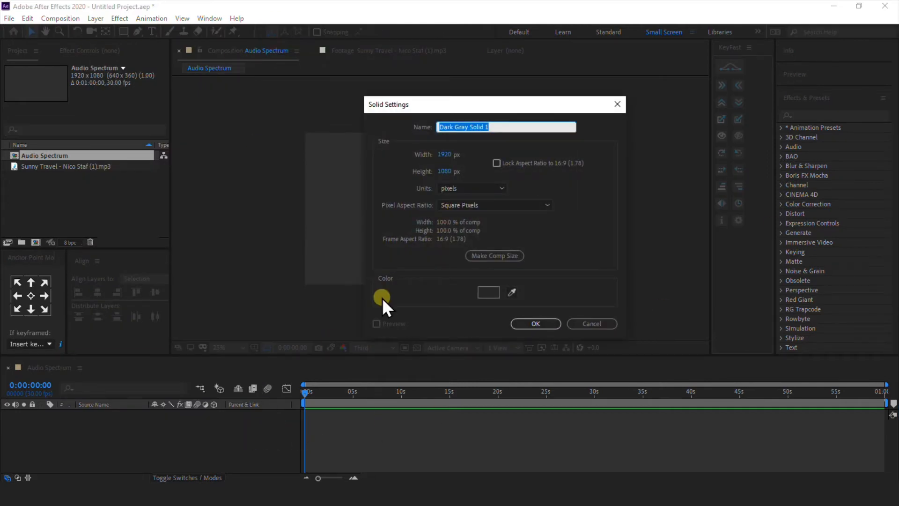
type("B")
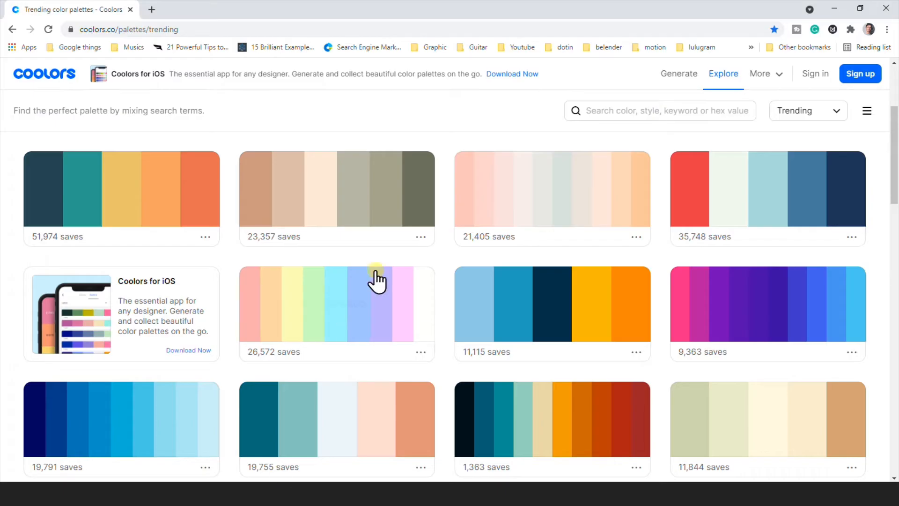
Copy the red from the red-to-navy palette on Coolors, apply it to the BG solid at composition size, and create the solid.
left_click(694, 191)
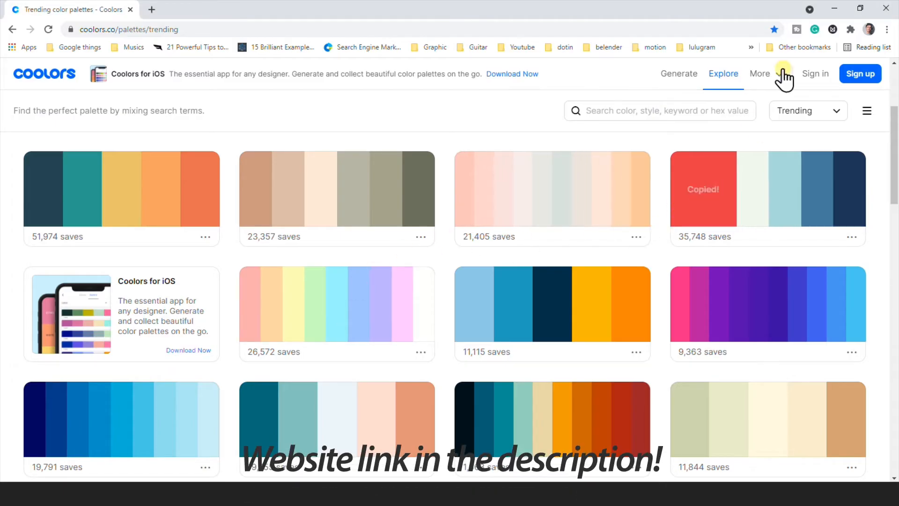
left_click(833, 4)
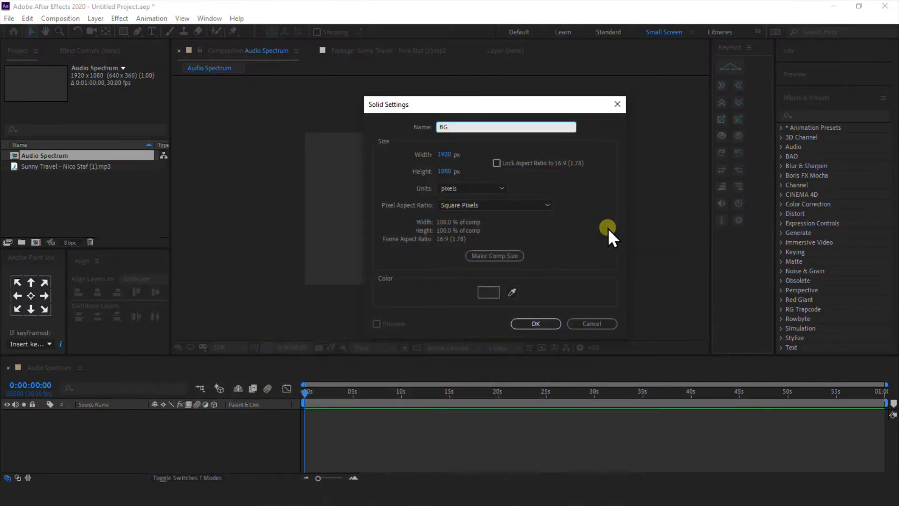
left_click(490, 291)
key("ctrl+v")
left_click(302, 312)
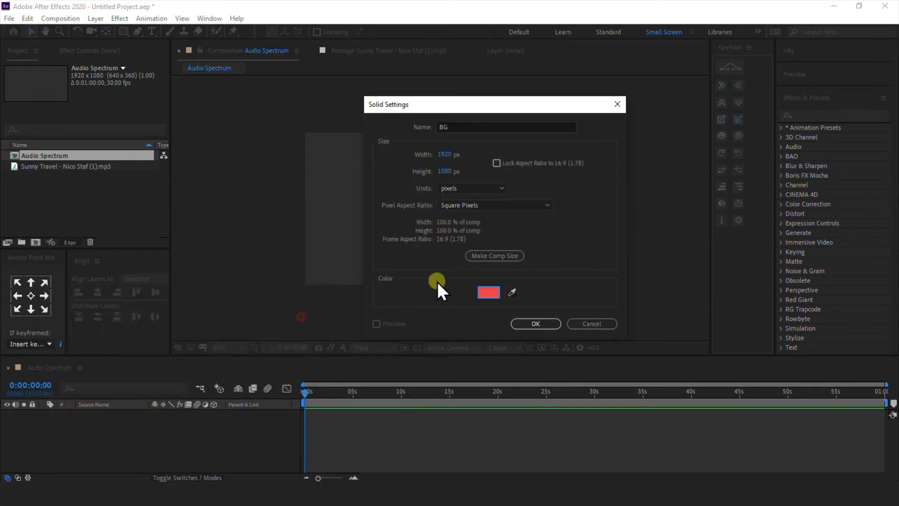
left_click(506, 259)
left_click(541, 322)
left_click(250, 438)
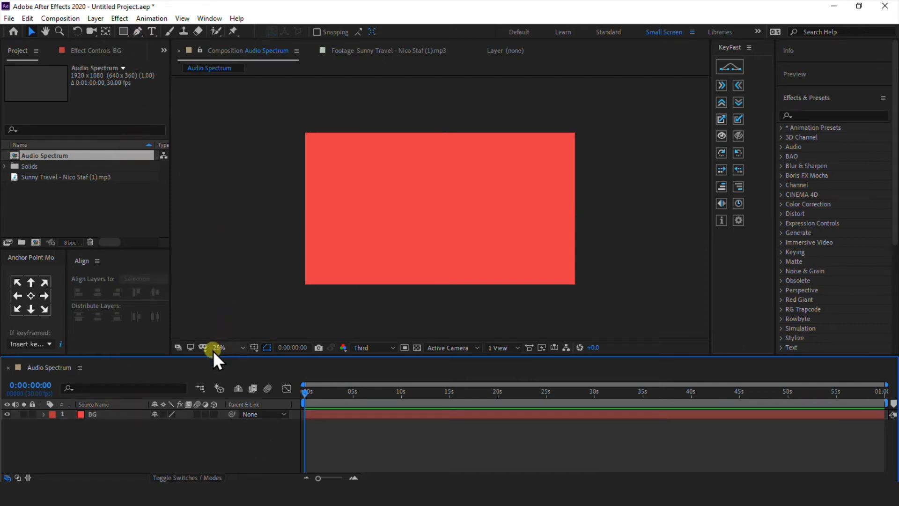
left_click(254, 347)
left_click(281, 373)
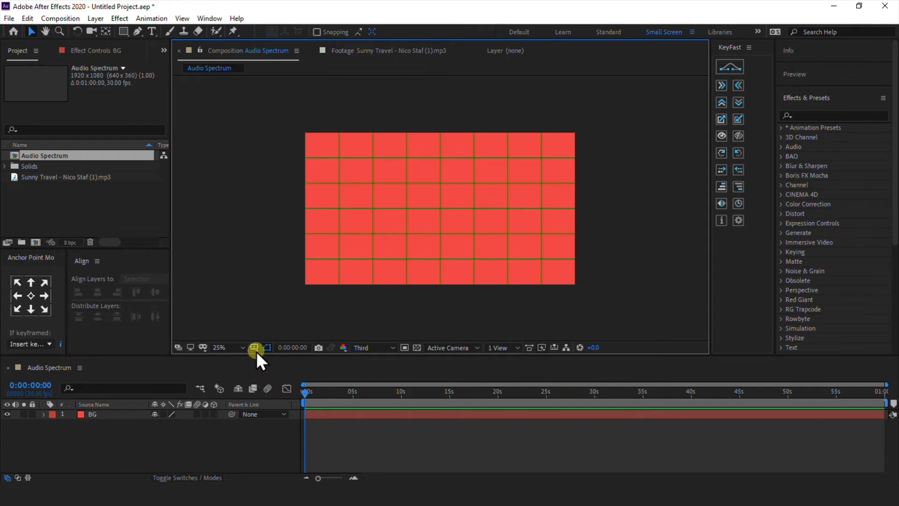
left_click(255, 349)
left_click(258, 372)
Display the standard grid over the composition view.
left_click(257, 349)
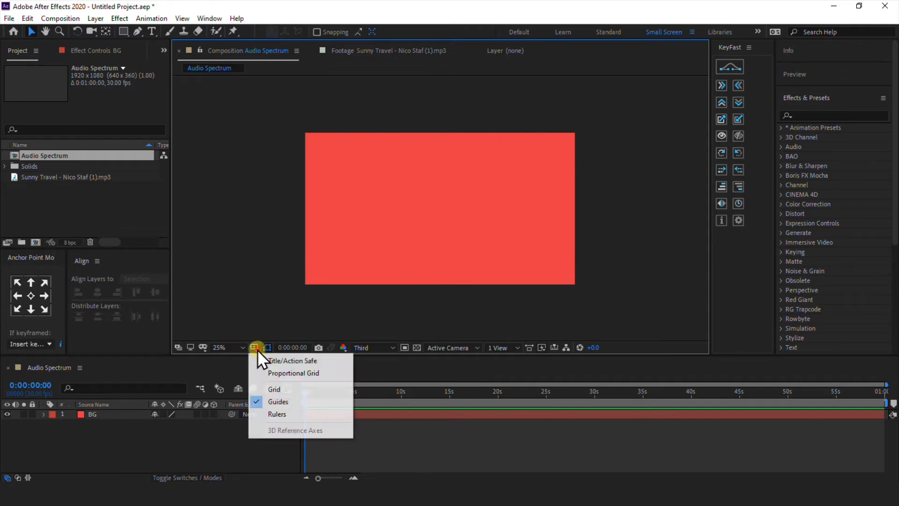
left_click(270, 390)
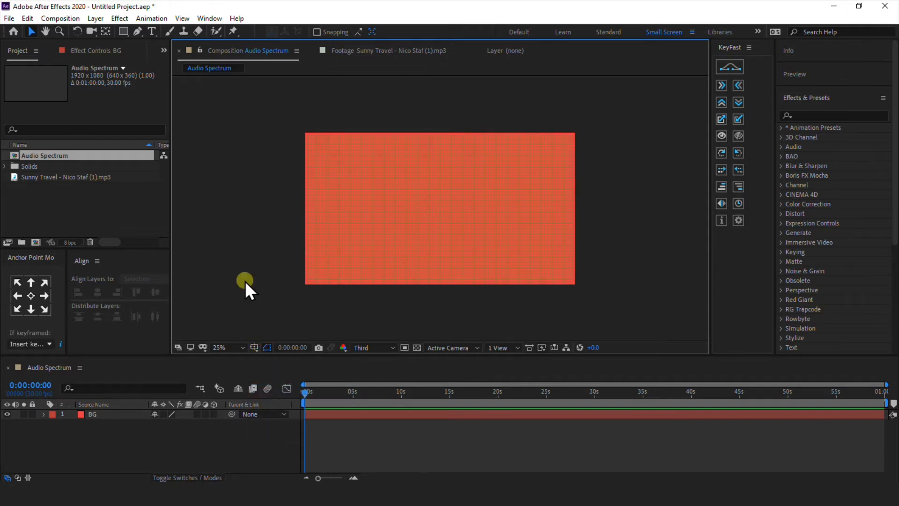
Set up the Pen tool with no fill and a solid-color stroke, keeping the existing dark stroke color.
left_click(138, 30)
left_click(305, 32)
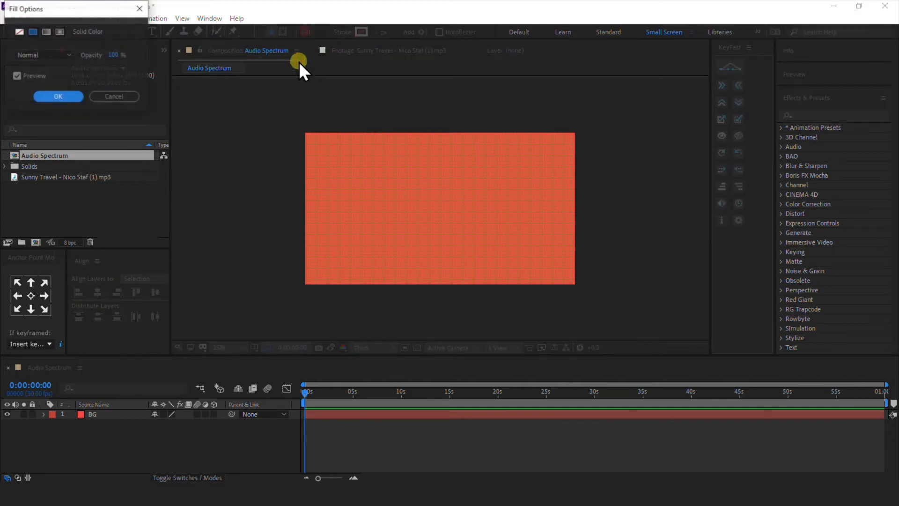
left_click(19, 31)
left_click(55, 96)
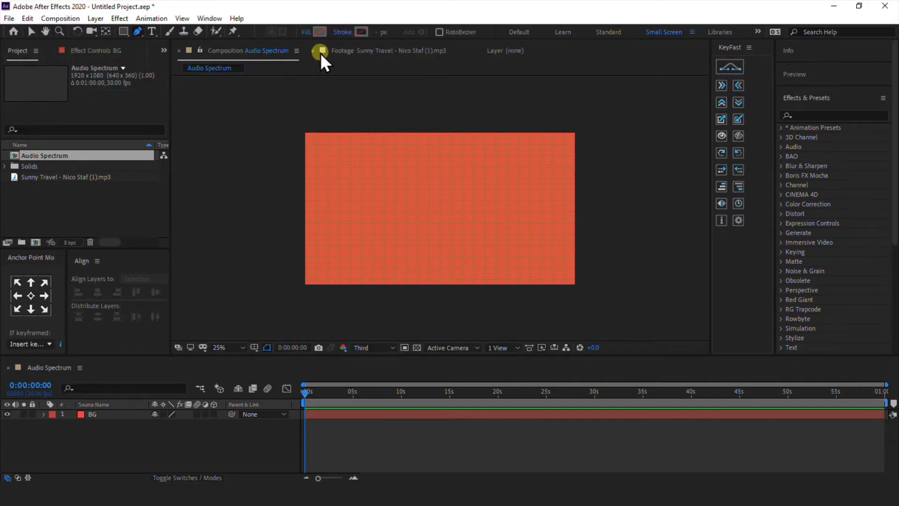
left_click(343, 34)
left_click(32, 32)
left_click(48, 95)
left_click(362, 33)
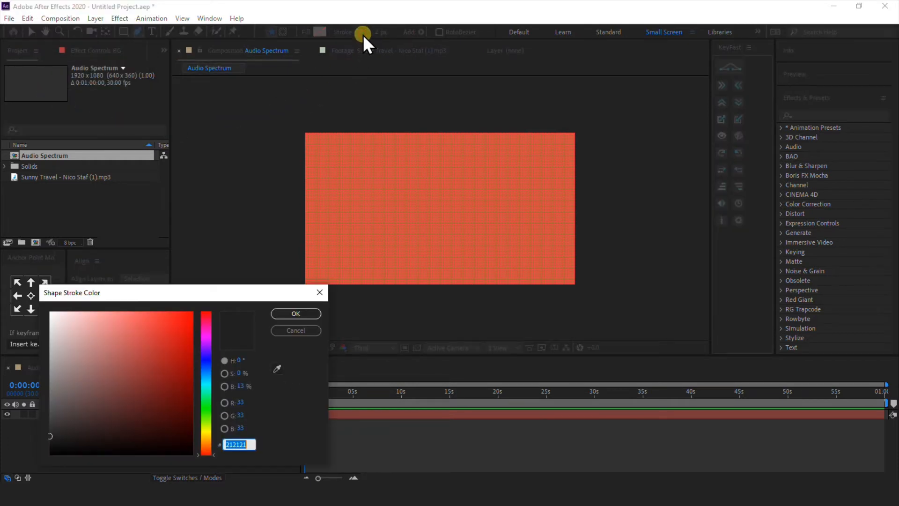
left_click(295, 330)
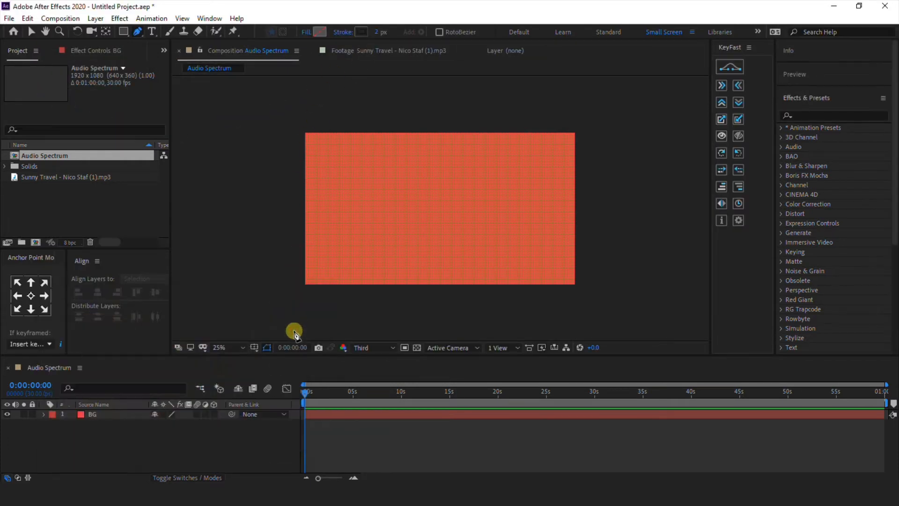
Draw a straight vertical line from the top to the bottom of the composition, close to its left edge.
left_click(310, 135)
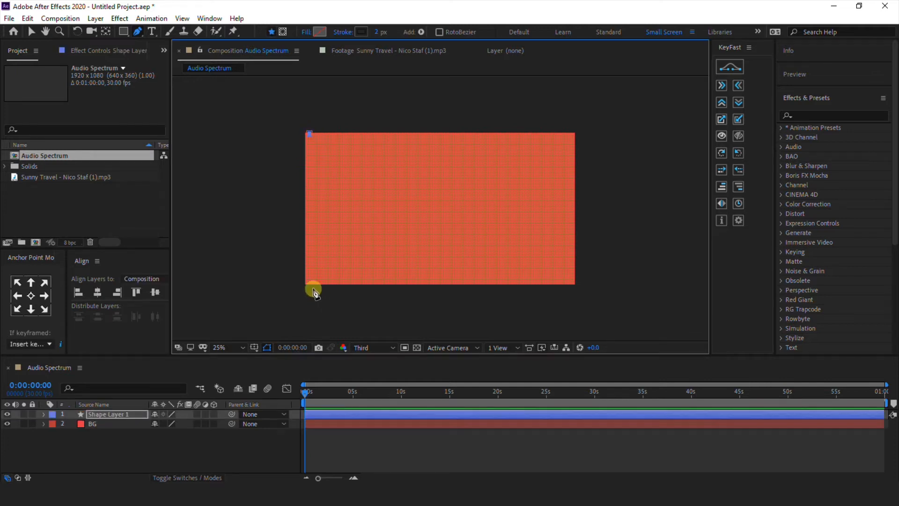
left_click(309, 285)
scroll(310, 286, "up", 8)
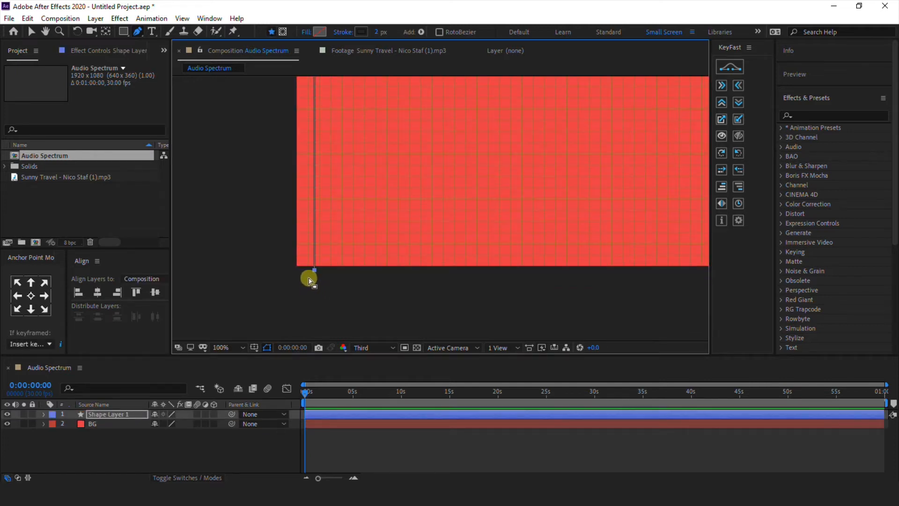
key("v")
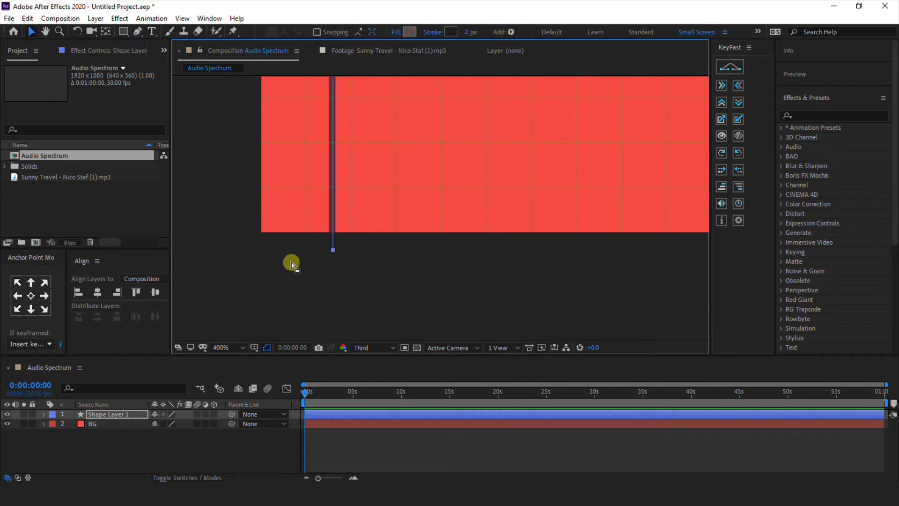
scroll(327, 256, "up", 1)
scroll(326, 257, "up", 1)
scroll(330, 253, "down", 7)
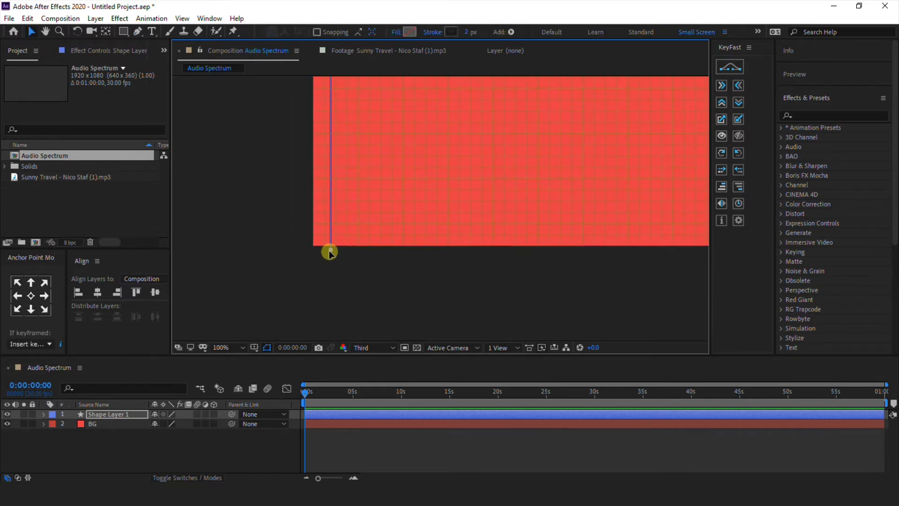
scroll(411, 185, "up", 4)
scroll(415, 187, "up", 3)
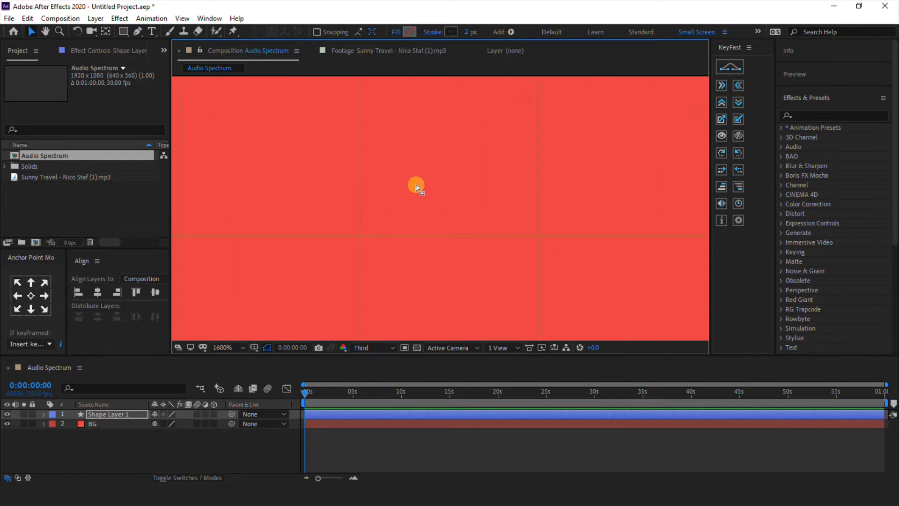
Move the vertical line up until its top end meets the composition's upper edge.
scroll(415, 188, "down", 2)
scroll(415, 188, "up", 1)
scroll(416, 187, "down", 2)
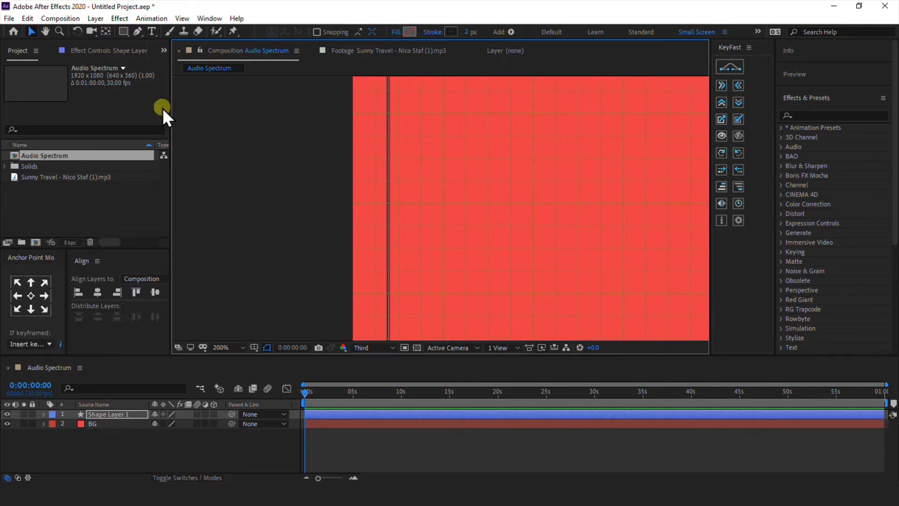
scroll(362, 220, "down", 1)
scroll(369, 186, "up", 1)
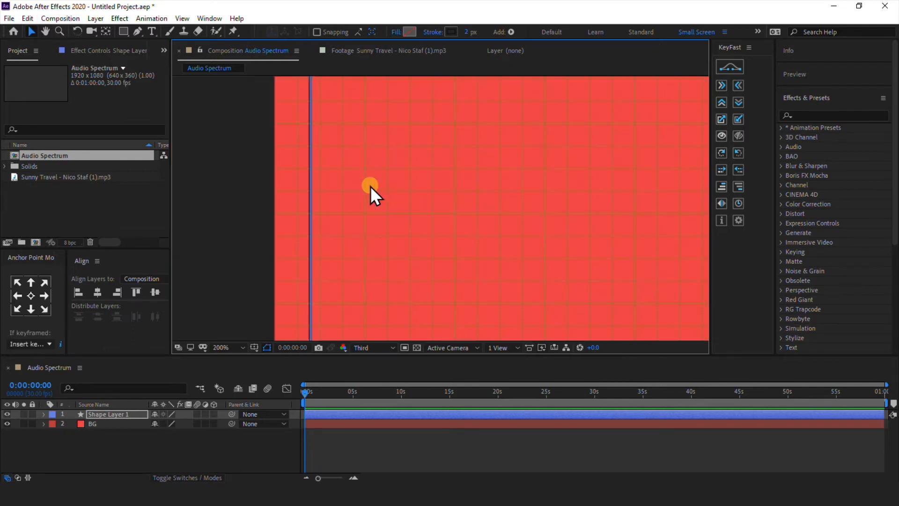
scroll(370, 182, "down", 1)
left_click_drag(374, 160, 380, 351)
scroll(363, 246, "up", 4)
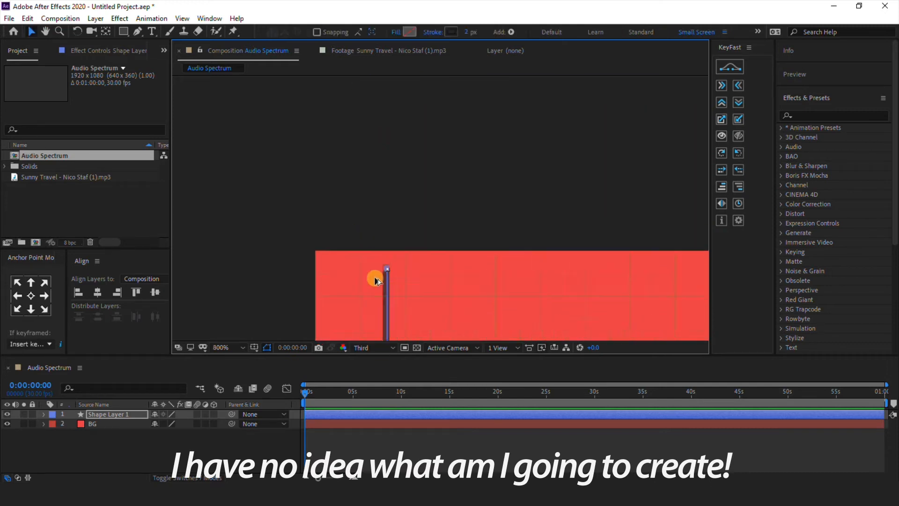
left_click_drag(428, 305, 407, 233)
scroll(408, 239, "down", 10)
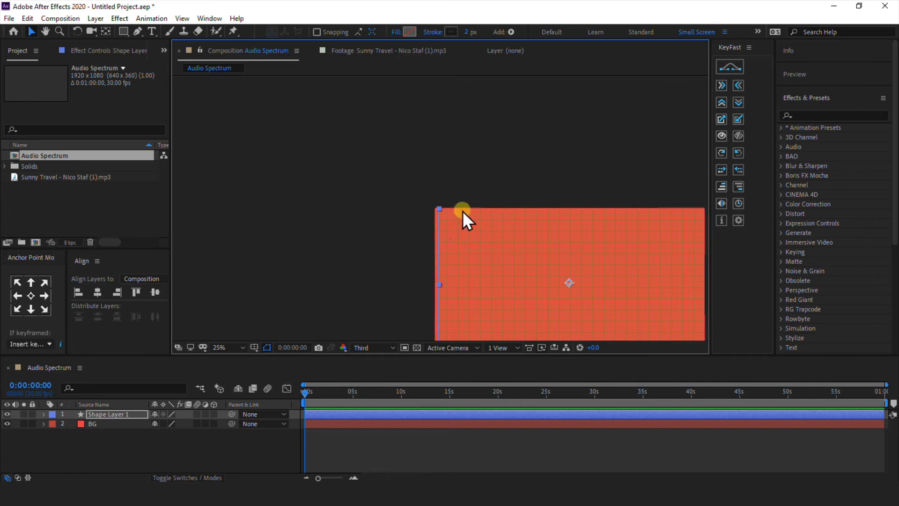
Set the line's stroke width to 3 px and hide the composition grid.
left_click(468, 32)
type("3")
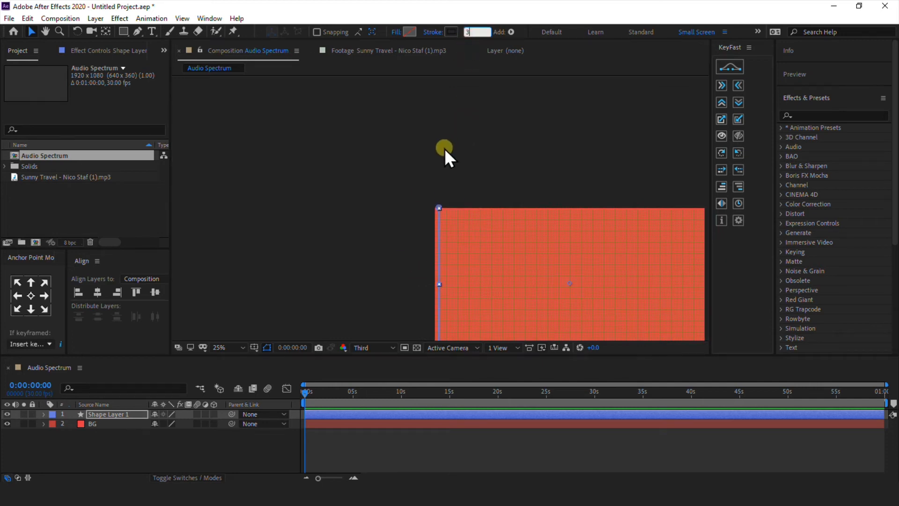
left_click(352, 445)
scroll(433, 267, "up", 4)
left_click(254, 347)
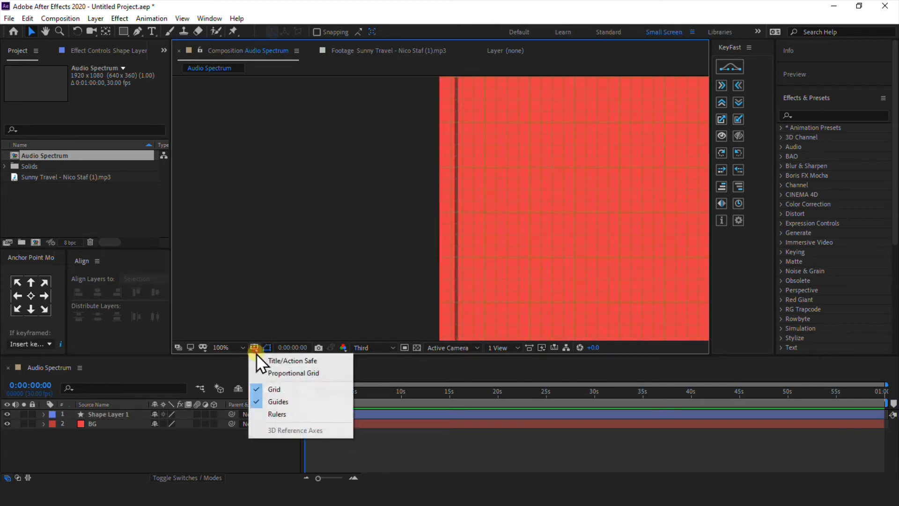
left_click(274, 388)
Select the vertical line and move its anchor point to its top center.
mouse_move(512, 182)
left_mouse_down()
mouse_move(441, 192)
mouse_move(438, 206)
left_mouse_up()
left_click(377, 162)
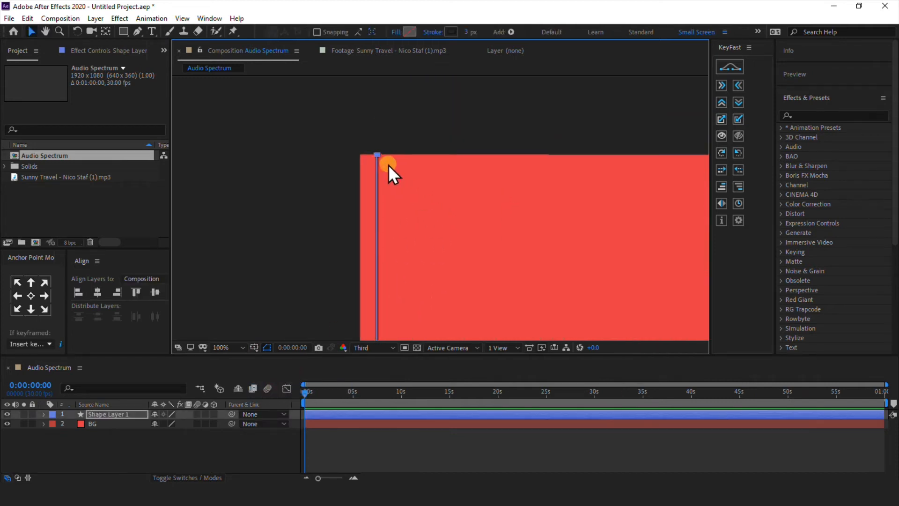
left_click(38, 282)
Stretch the line's lower end down to the composition's bottom edge.
scroll(306, 230, "down", 6)
scroll(429, 245, "up", 2)
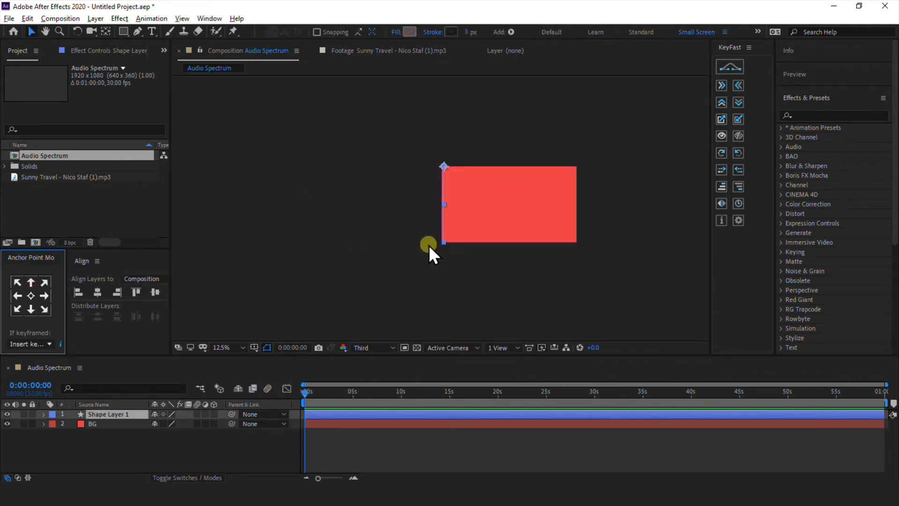
scroll(428, 245, "up", 12)
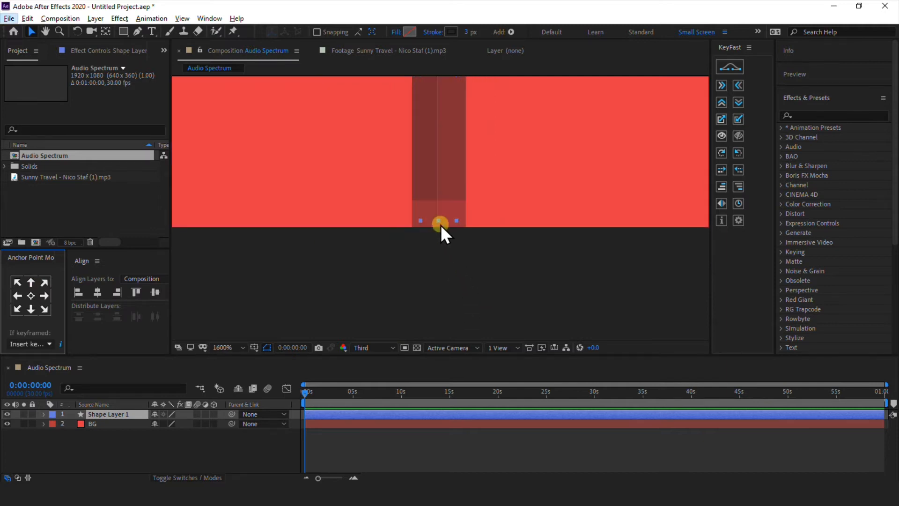
left_click_drag(439, 224, 438, 229)
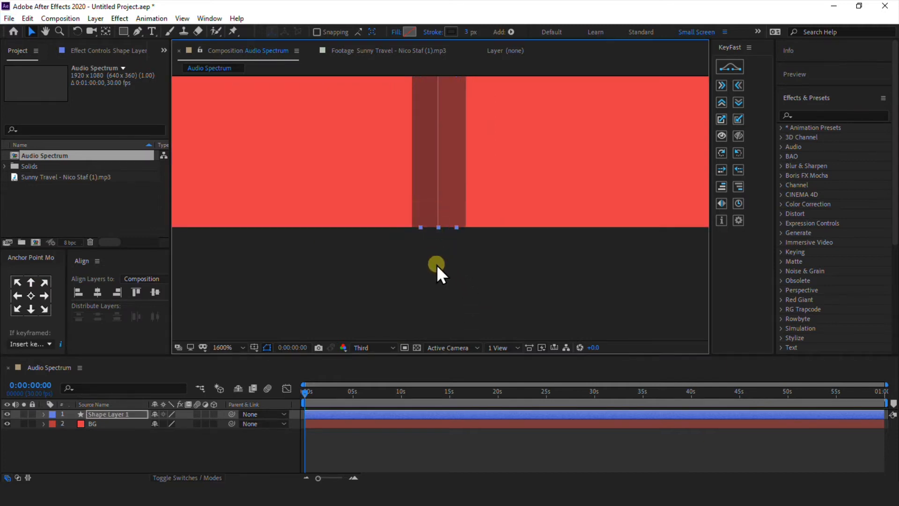
scroll(434, 268, "down", 6)
left_click_drag(510, 248, 357, 294)
scroll(354, 287, "down", 1)
left_click_drag(415, 239, 337, 268)
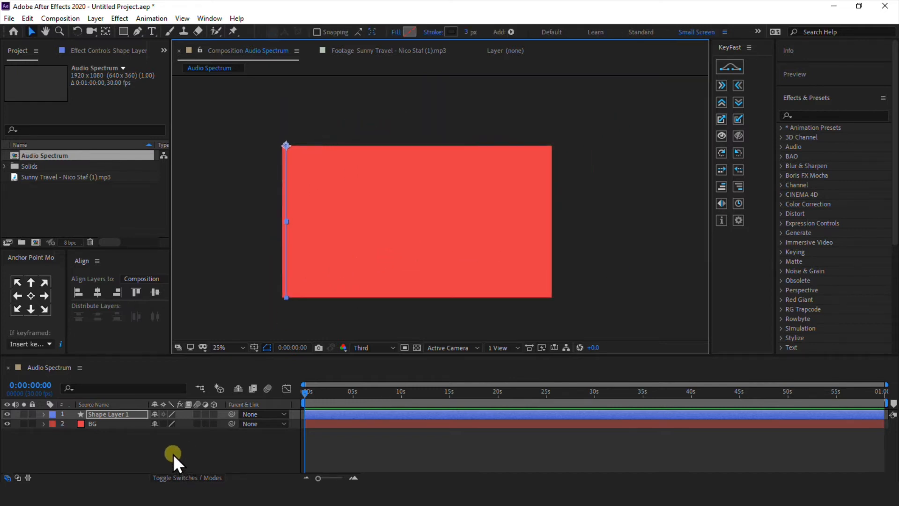
Add a Repeater to Shape Layer 1 and set its copies to 20.
left_click(172, 453)
left_click(44, 414)
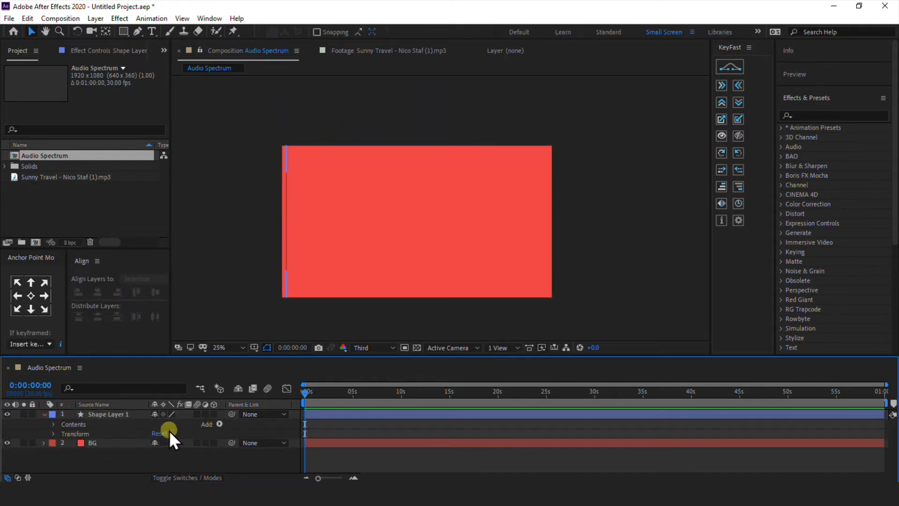
left_click(219, 423)
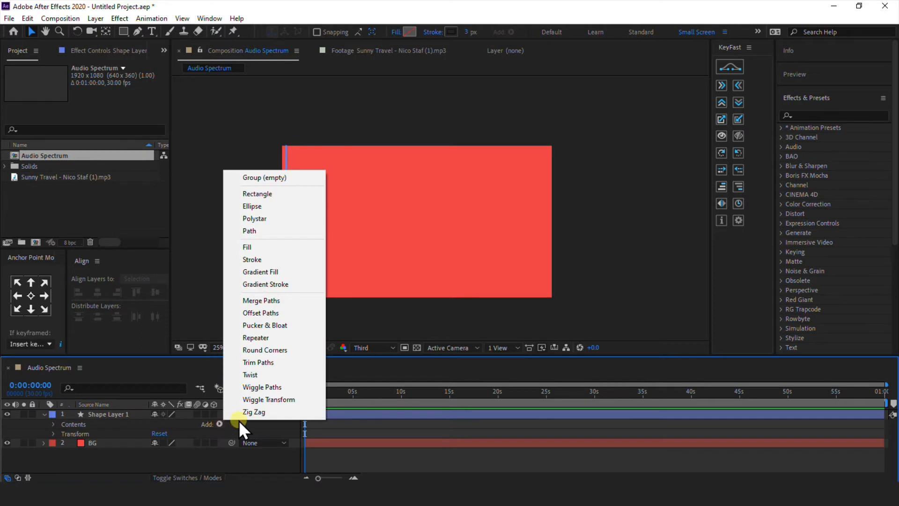
left_click(258, 337)
left_click(63, 443)
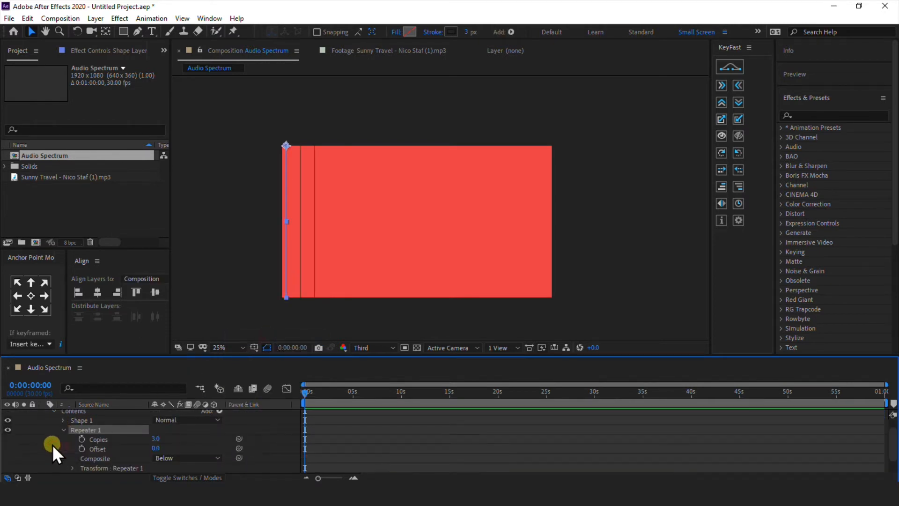
scroll(144, 423, "down", 2)
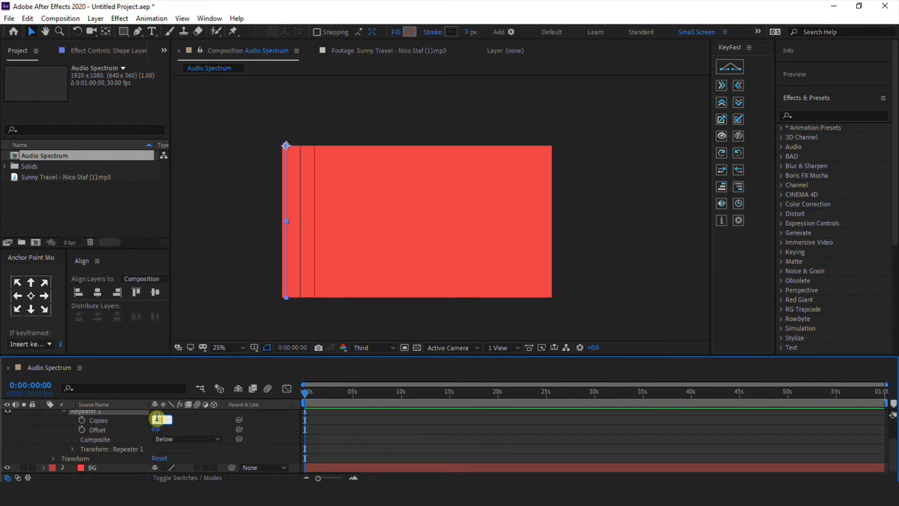
type("20")
key("Return")
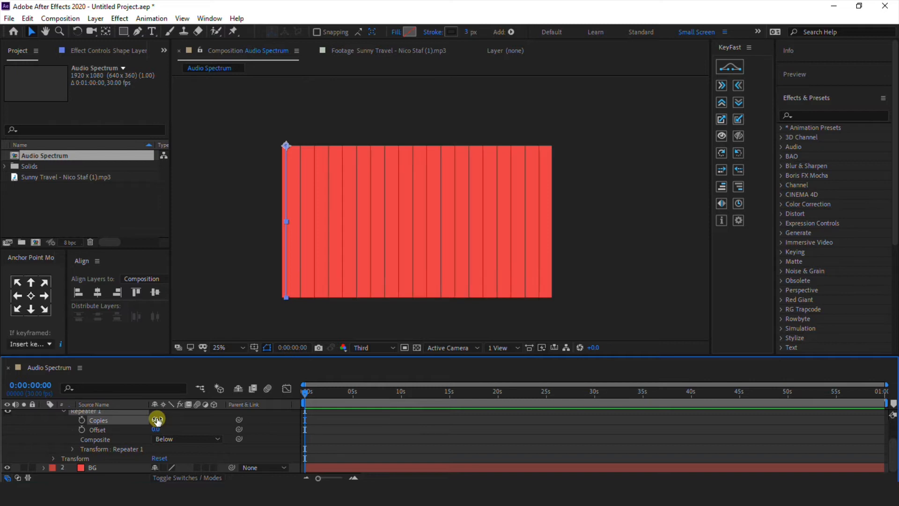
Set the Repeater's horizontal position to 32 and its copies to 60, then collapse Shape Layer 1.
left_click(74, 447)
scroll(62, 442, "down", 3)
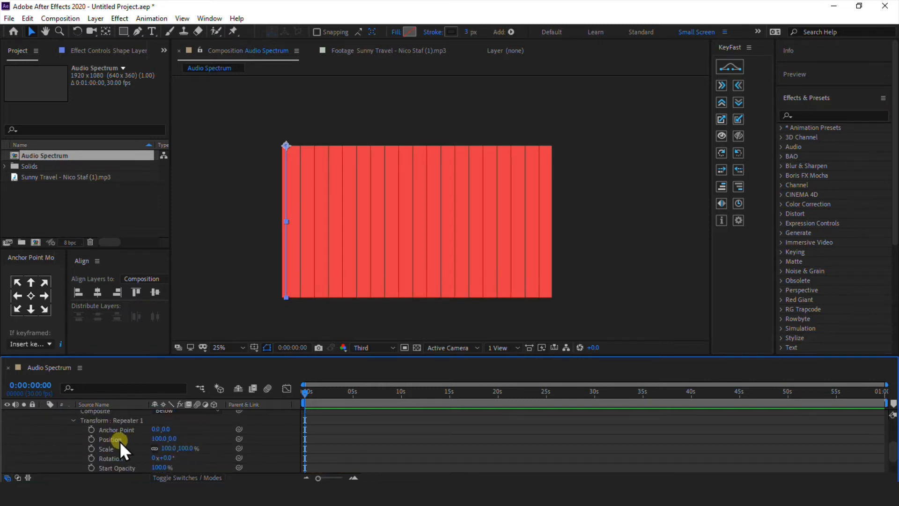
left_click_drag(153, 439, 130, 451)
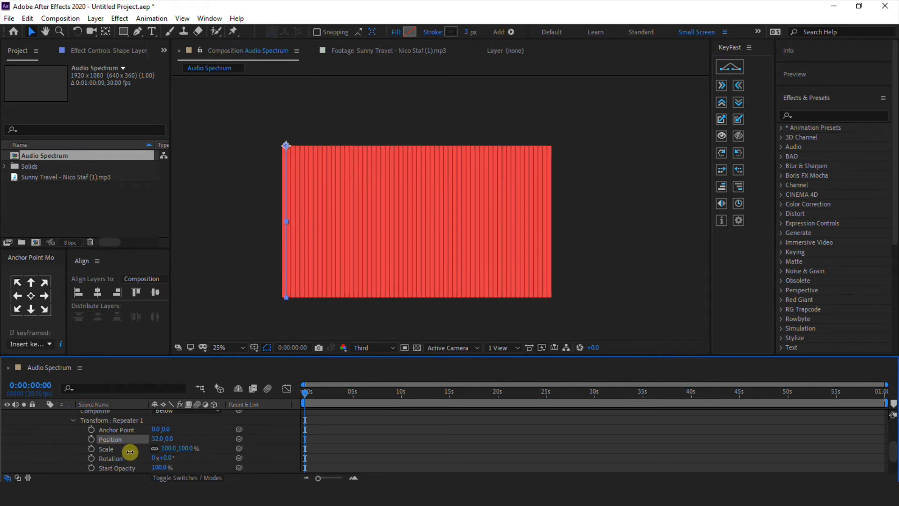
left_click(291, 437)
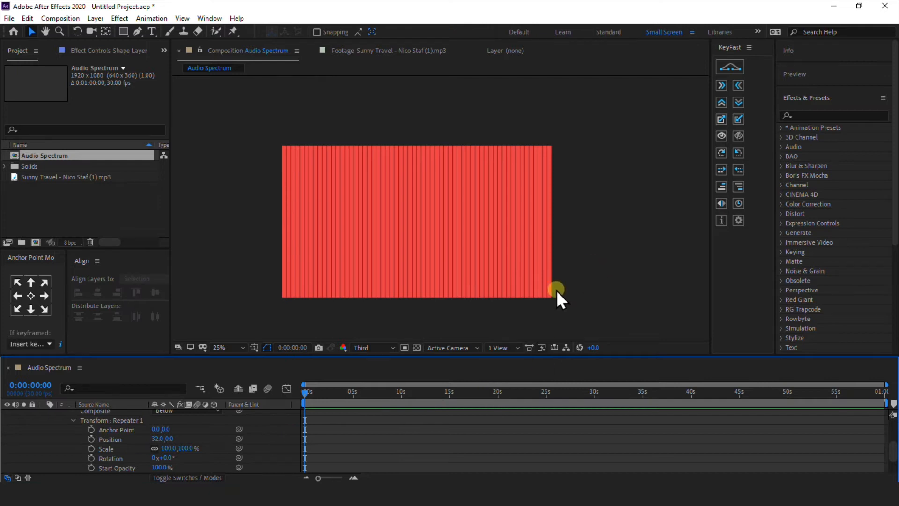
scroll(66, 430, "up", 2)
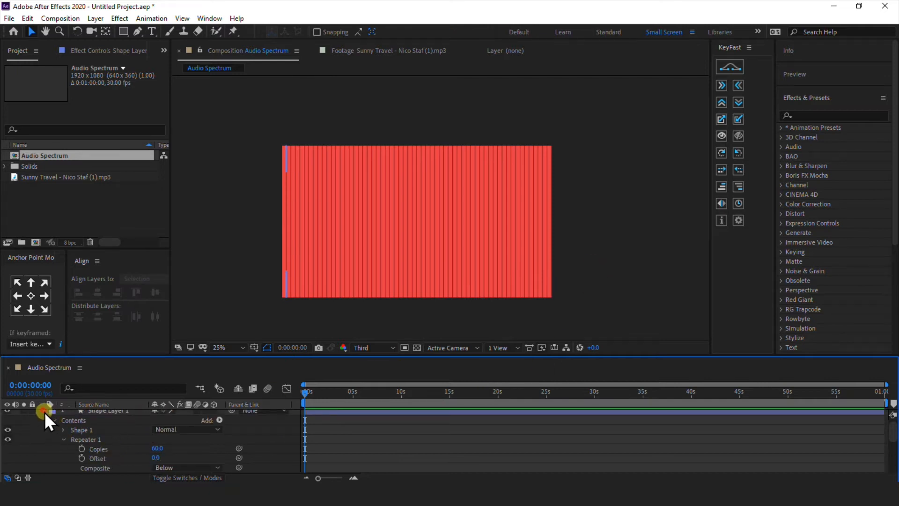
left_click(44, 411)
Duplicate Shape Layer 1 and set the copy's rotation to 90°.
left_click(108, 415)
key("ctrl+d")
key("r")
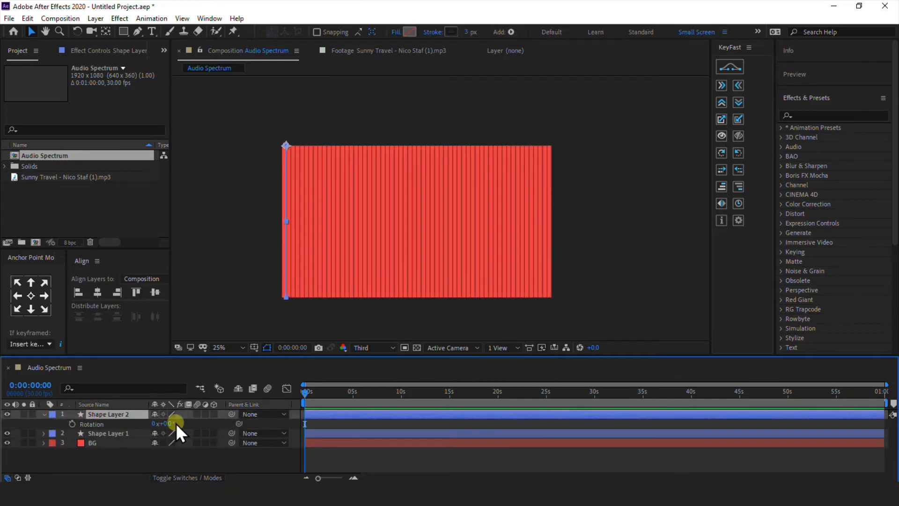
left_click(171, 422)
type("90")
key("Return")
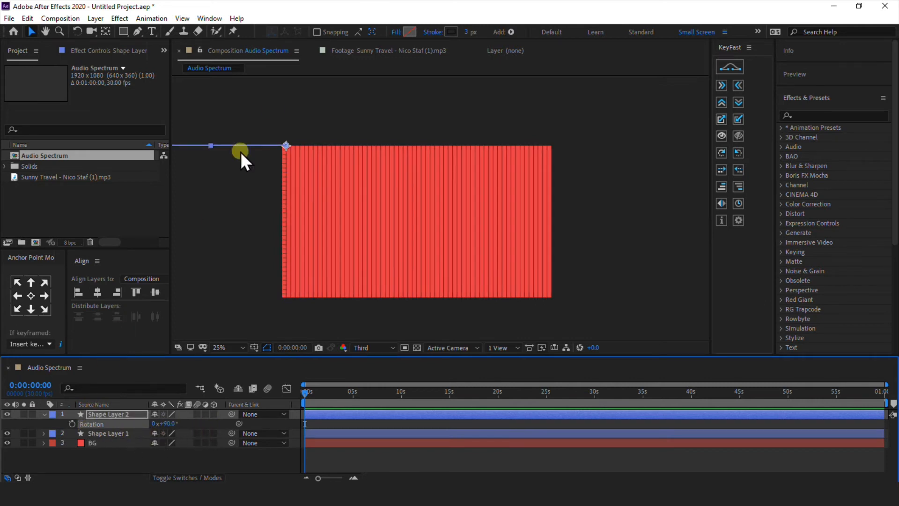
Place Shape Layer 2's anchor point at the middle of its line and move the layer down to just below the composition's upper edge.
left_click(287, 144)
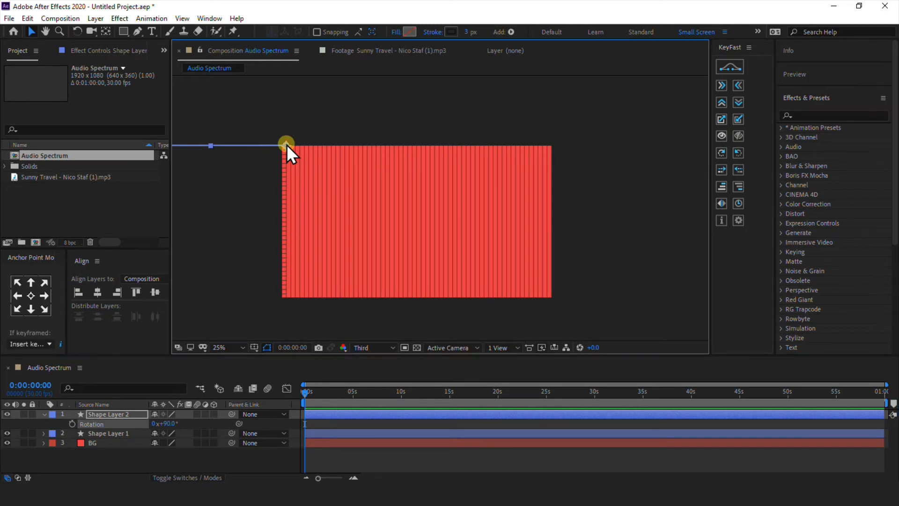
key("ctrl+z")
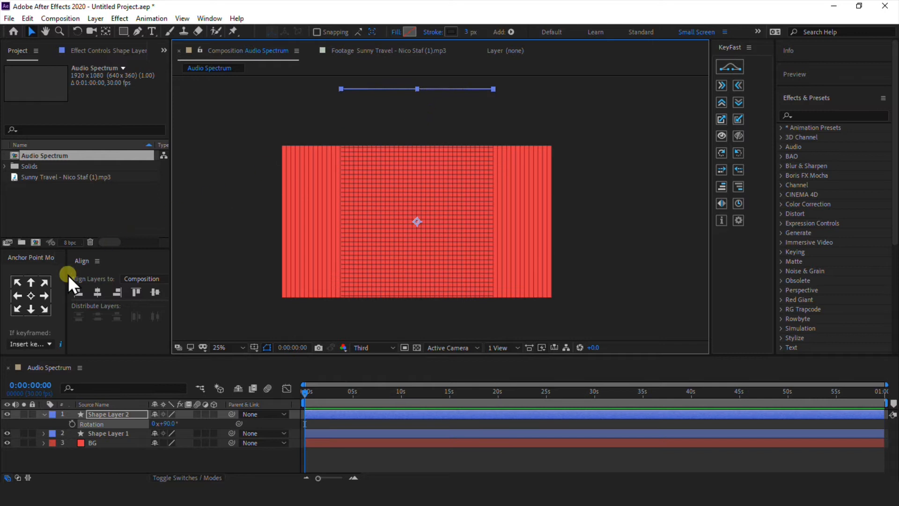
left_click(30, 284)
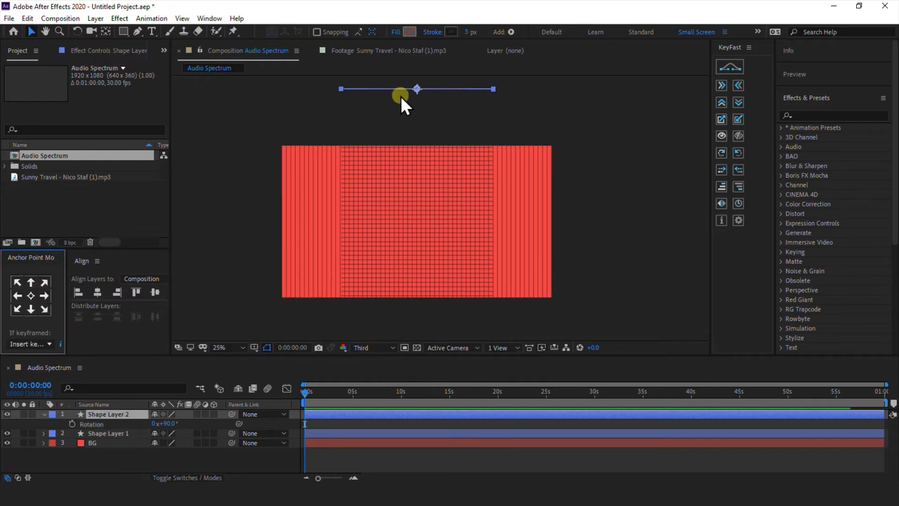
left_click_drag(417, 89, 414, 150)
scroll(406, 149, "up", 4)
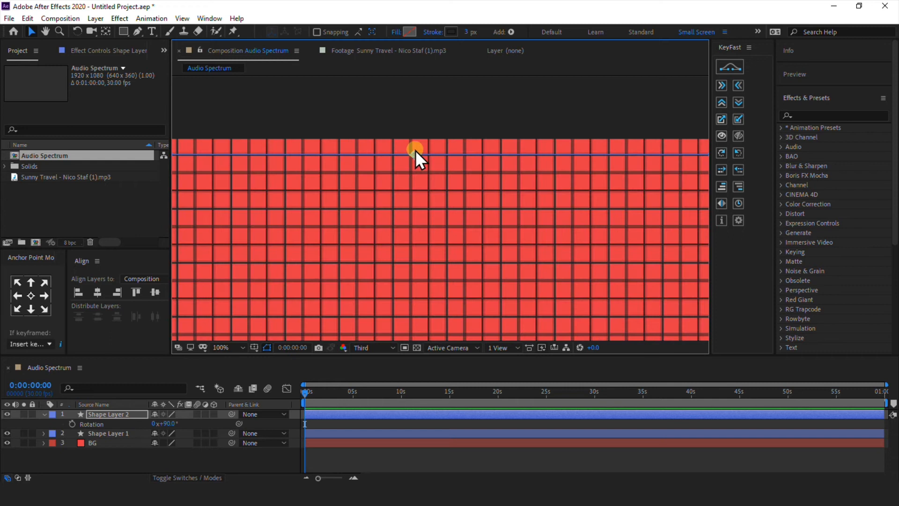
Unlink Shape Layer 2's scale and set it to 100.0, 190.1% so the horizontal lines span the composition's width.
scroll(415, 149, "down", 2)
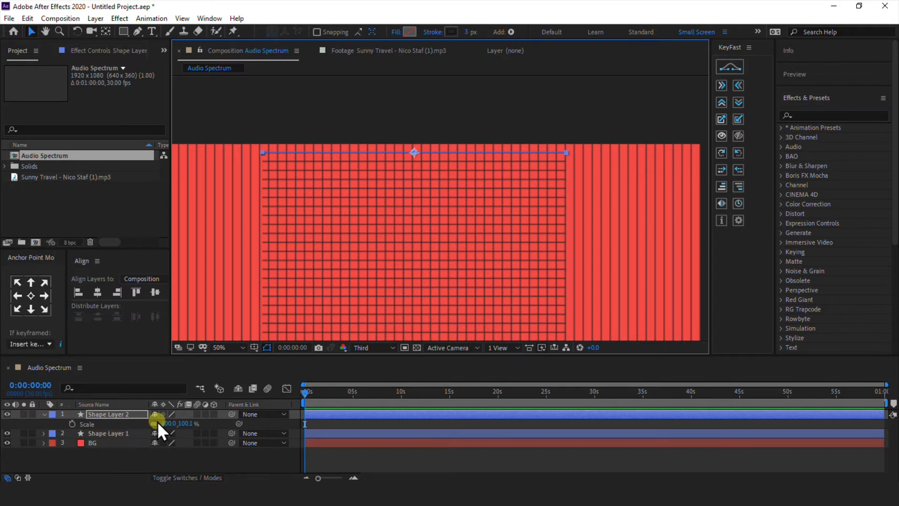
scroll(330, 298, "down", 2)
left_click_drag(169, 424, 235, 430)
key("ctrl+z")
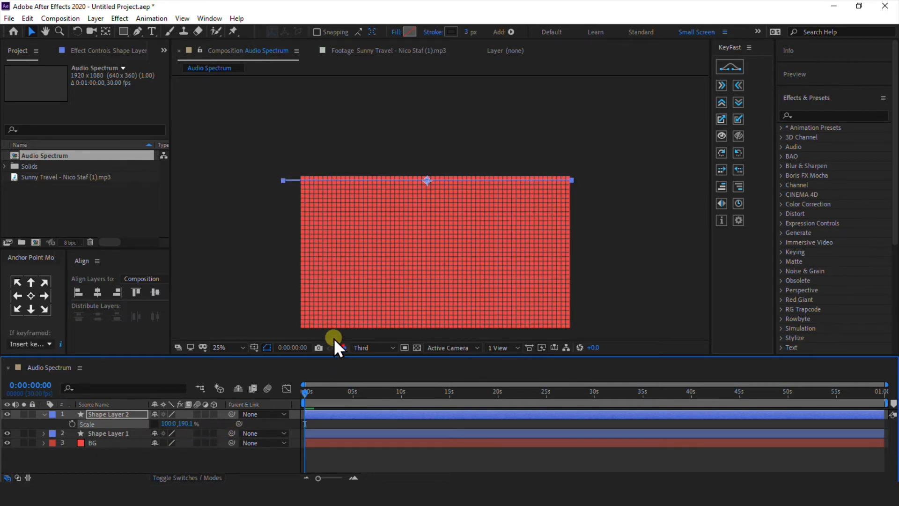
Nudge Shape Layer 2 to the right so its lines extend past both sides of the composition.
key("Right")
key("Right")
key("Right")
key("Right")
key("Right")
key("Right")
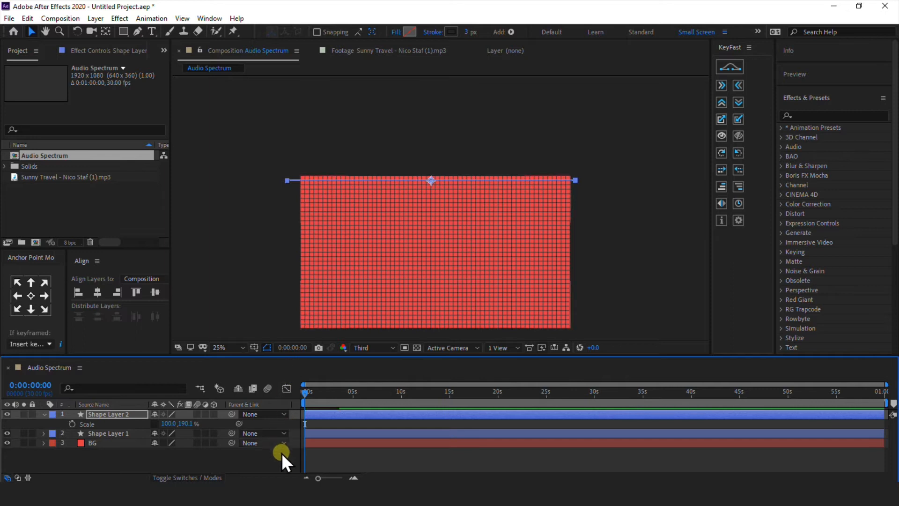
left_click(281, 453)
Set the composition preview resolution to Full and collapse Shape Layer 2's properties.
scroll(319, 301, "up", 2)
left_click_drag(352, 294, 255, 282)
left_click_drag(478, 196, 389, 273)
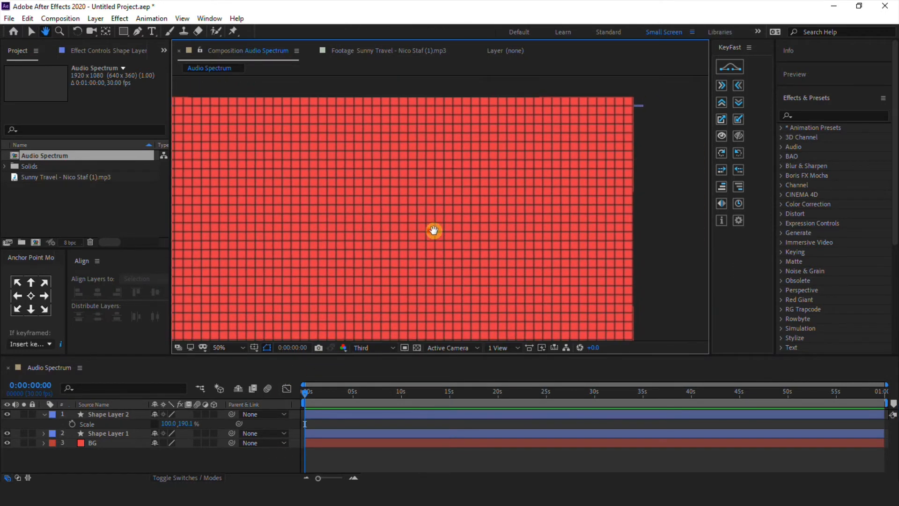
left_click_drag(432, 231, 532, 257)
scroll(515, 244, "down", 2)
left_click_drag(476, 262, 452, 258)
key("v")
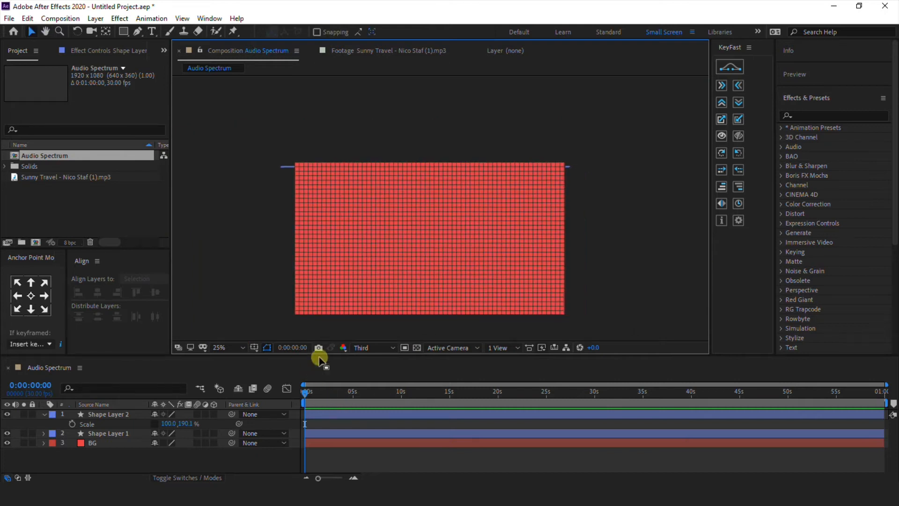
left_click(370, 348)
left_click(363, 381)
left_click(281, 461)
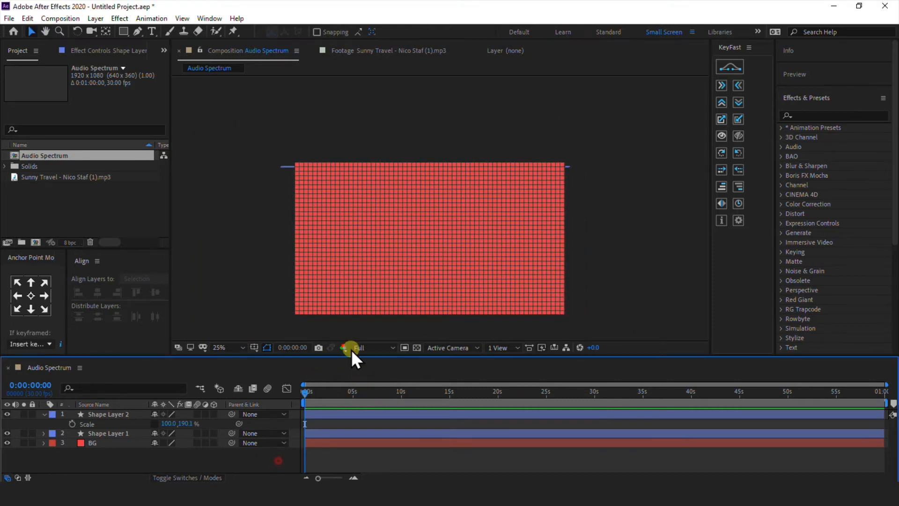
left_click(45, 415)
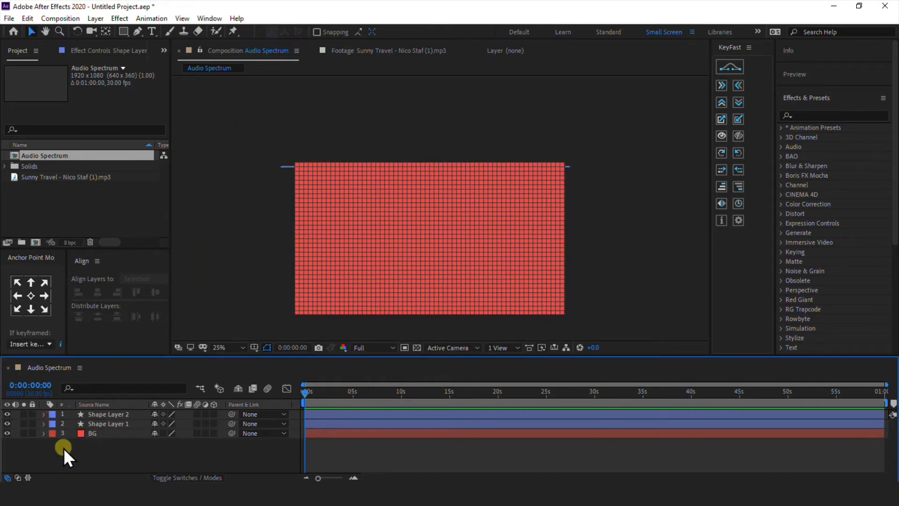
Create a 1920 x 1080 px dark gray solid layer with color 383838 and name it Transparent.
left_click(100, 21)
mouse_move(108, 31)
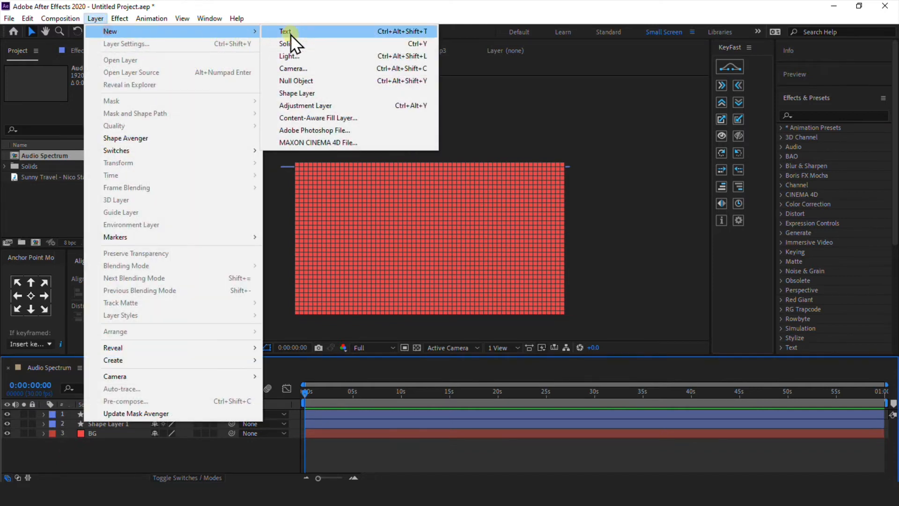
left_click(299, 48)
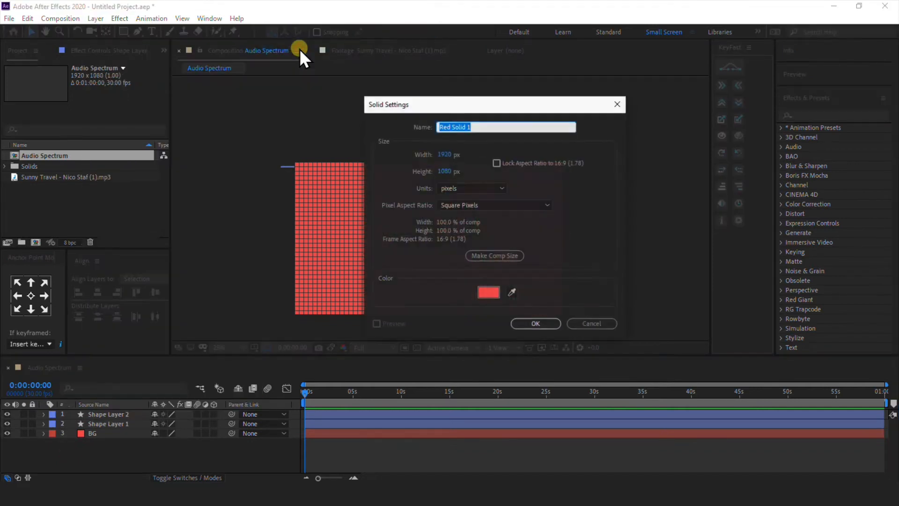
left_click(487, 293)
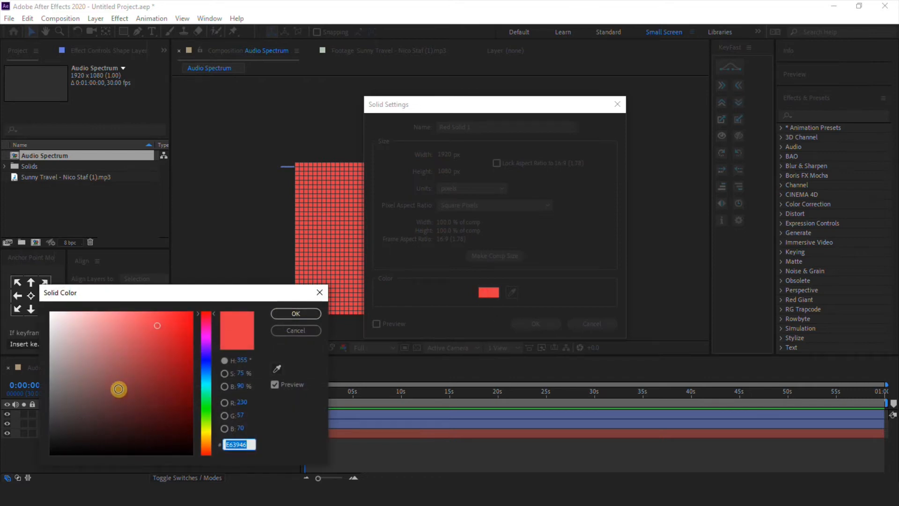
left_click_drag(117, 385, 46, 423)
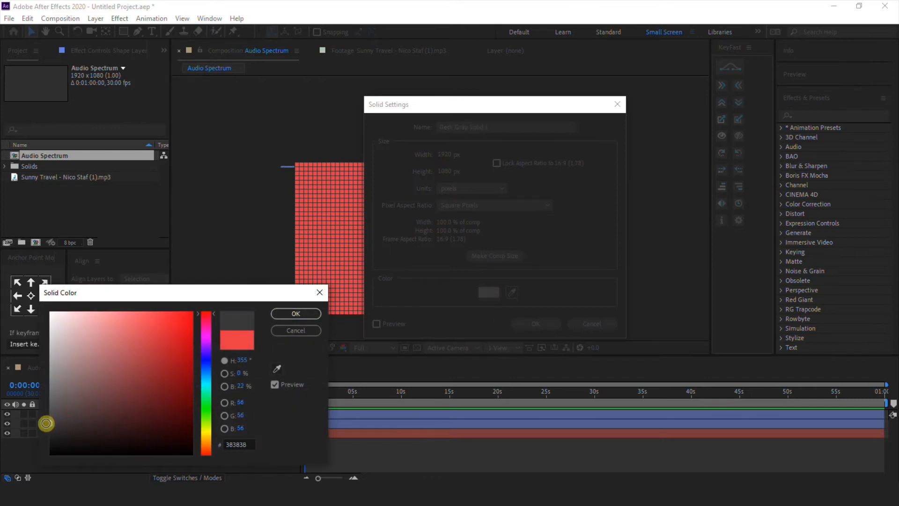
left_click(280, 314)
left_click_drag(509, 127, 425, 127)
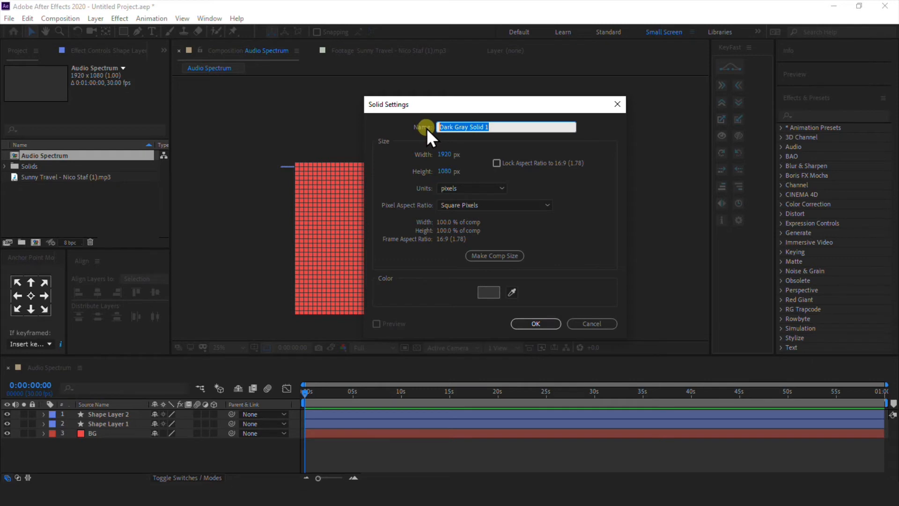
type("Transparent")
left_click(542, 327)
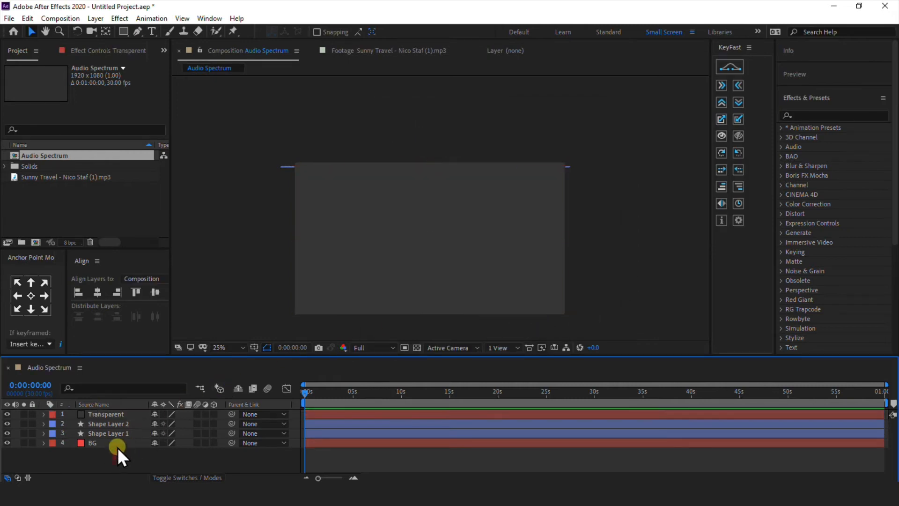
left_click(117, 451)
Draw a wide elliptical mask across most of the composition on the Transparent layer and invert the mask.
left_click_drag(122, 29, 159, 52)
left_click(96, 414)
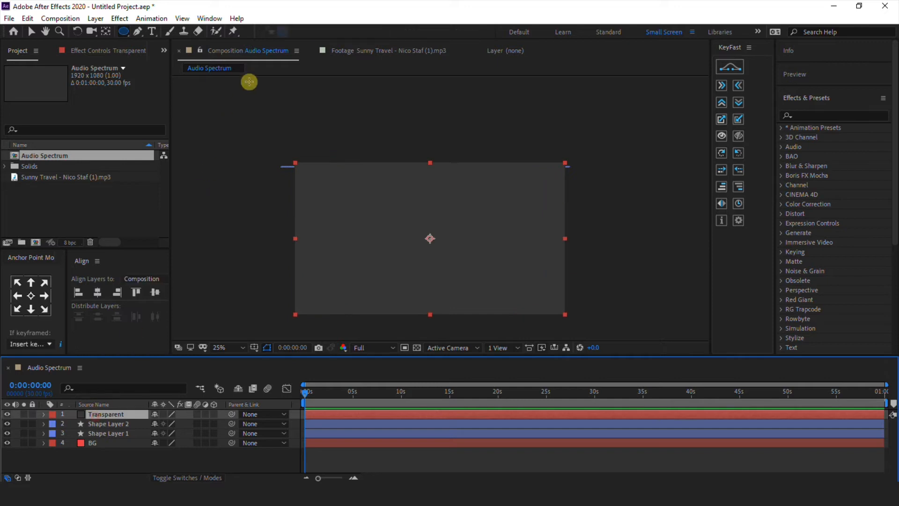
left_click_drag(300, 190, 558, 290)
left_click(184, 438)
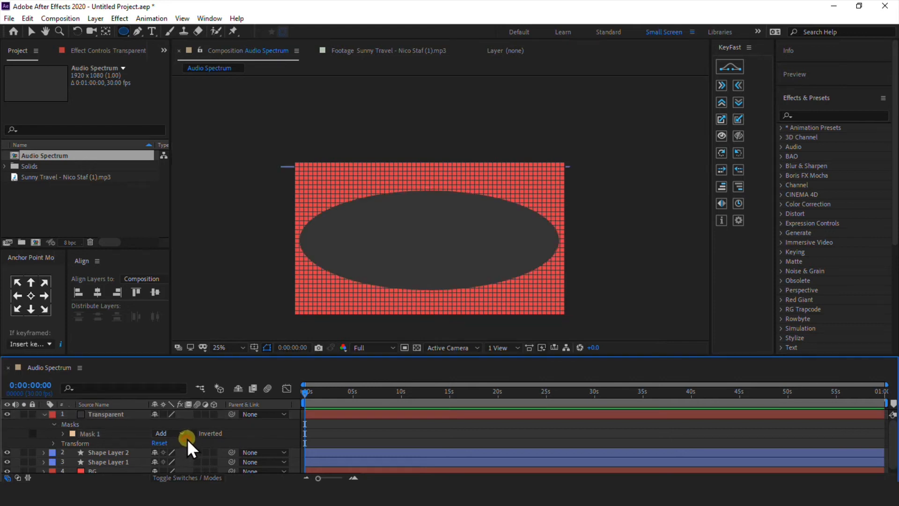
left_click(193, 433)
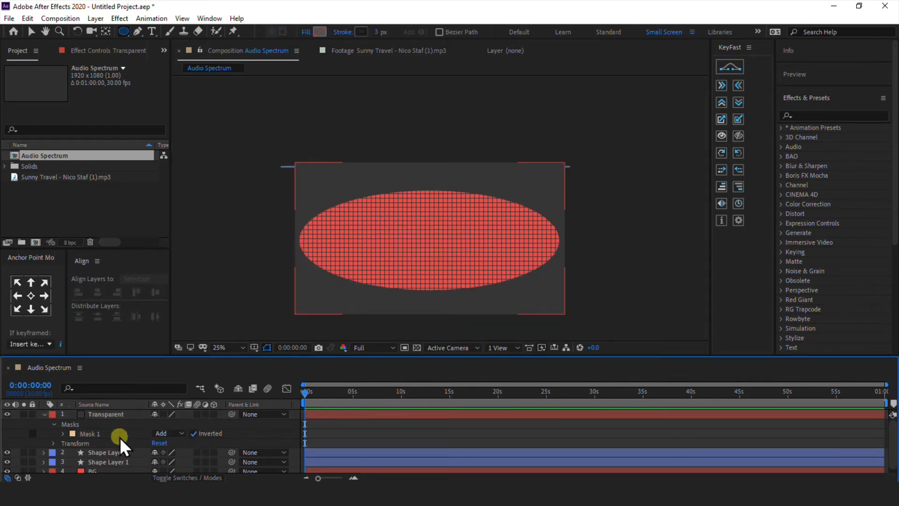
Set the Transparent layer's mask feather to 689.0 pixels and collapse the layer's properties.
left_click(63, 433)
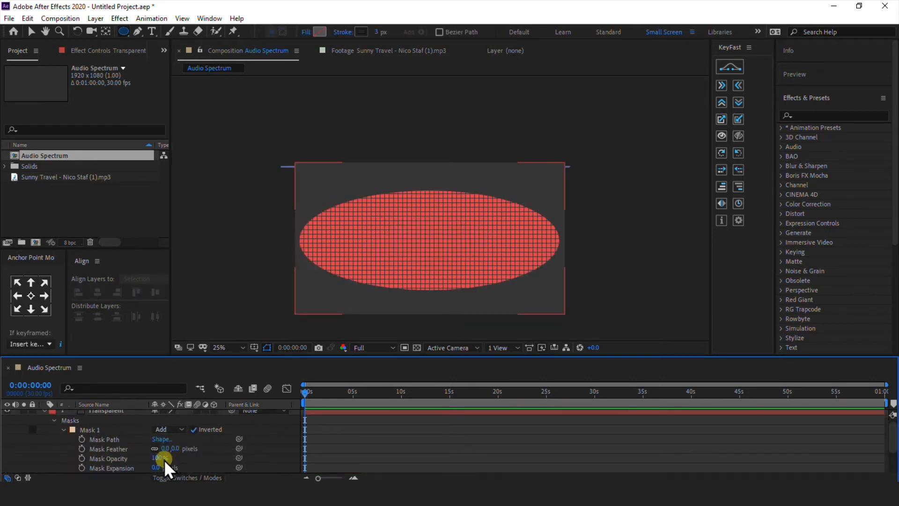
left_click_drag(165, 448, 501, 435)
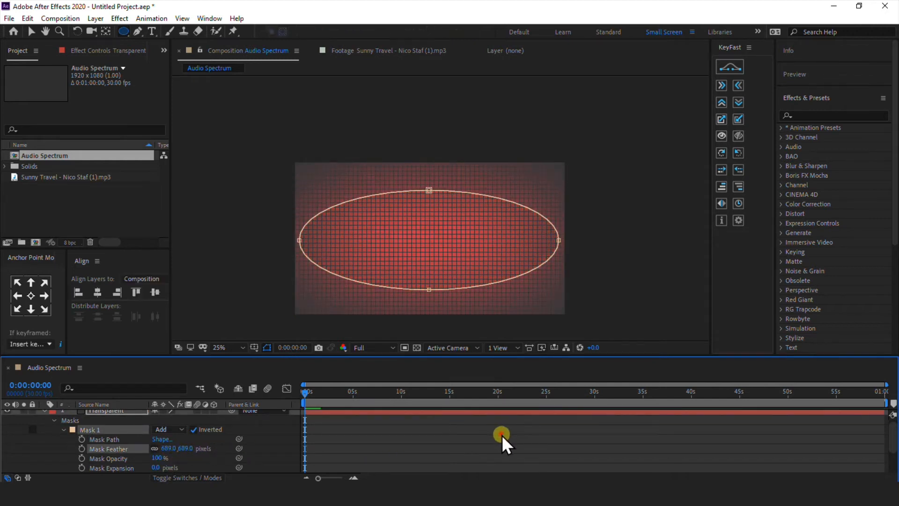
left_click(502, 435)
scroll(35, 431, "up", 1)
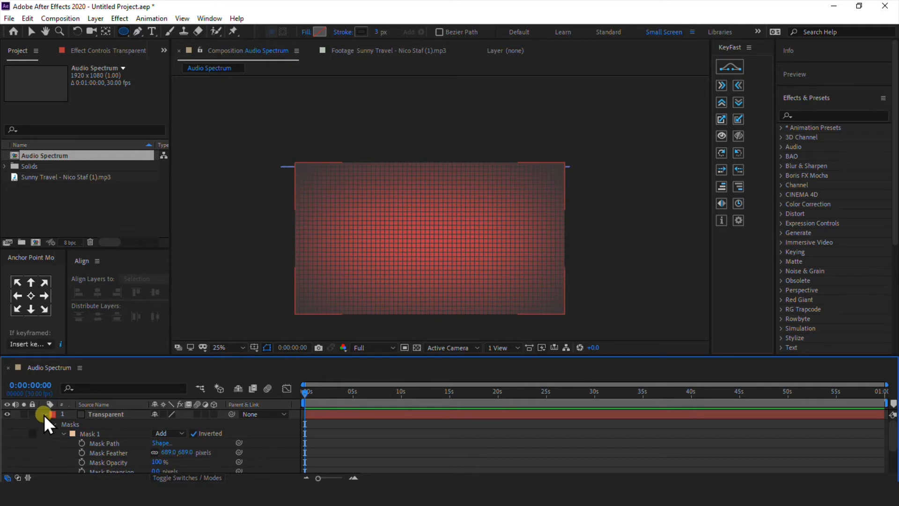
left_click(43, 415)
Set the opacity of Shape Layer 1 and Shape Layer 2 to 50% and collapse their properties.
left_click(100, 426)
left_click(101, 431, "shift")
key("t")
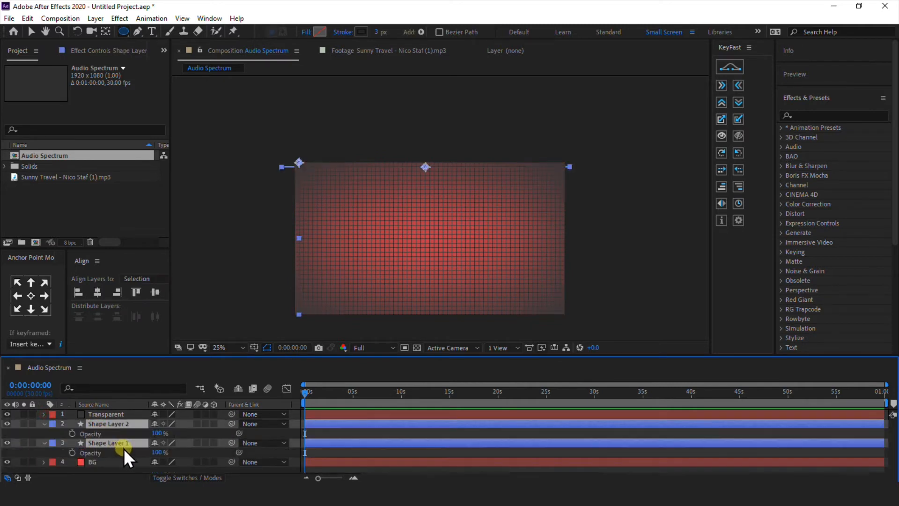
left_click_drag(157, 433, 133, 438)
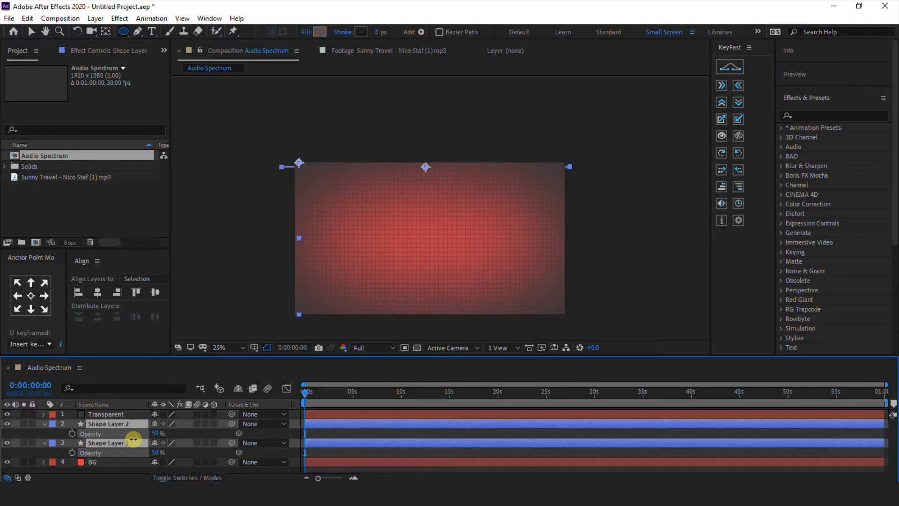
left_click(58, 435)
left_click(44, 425)
left_click(44, 433)
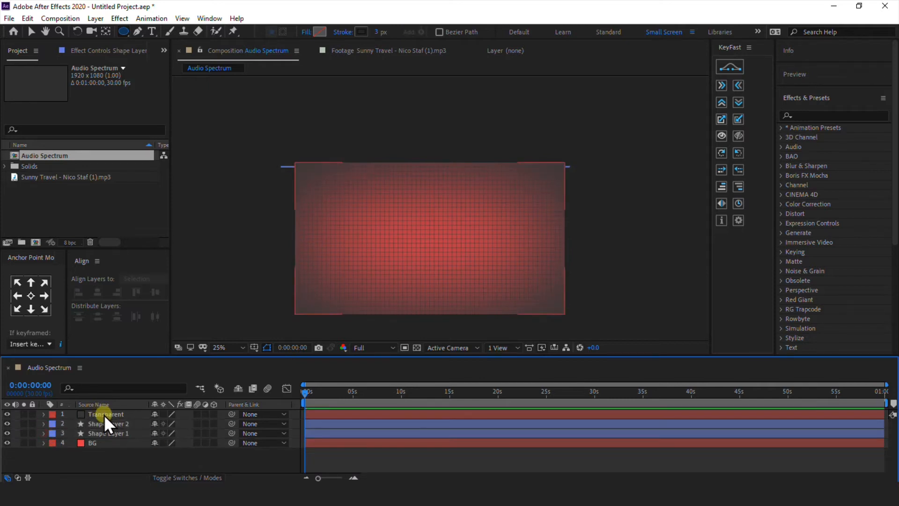
Move the Transparent layer below both shape layers, directly above BG.
left_click_drag(104, 414, 101, 439)
left_click(102, 467)
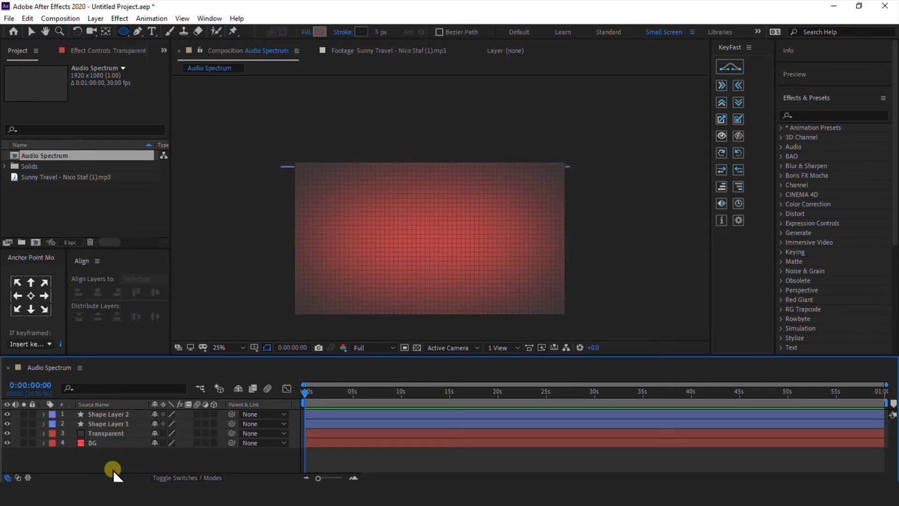
left_click(118, 415)
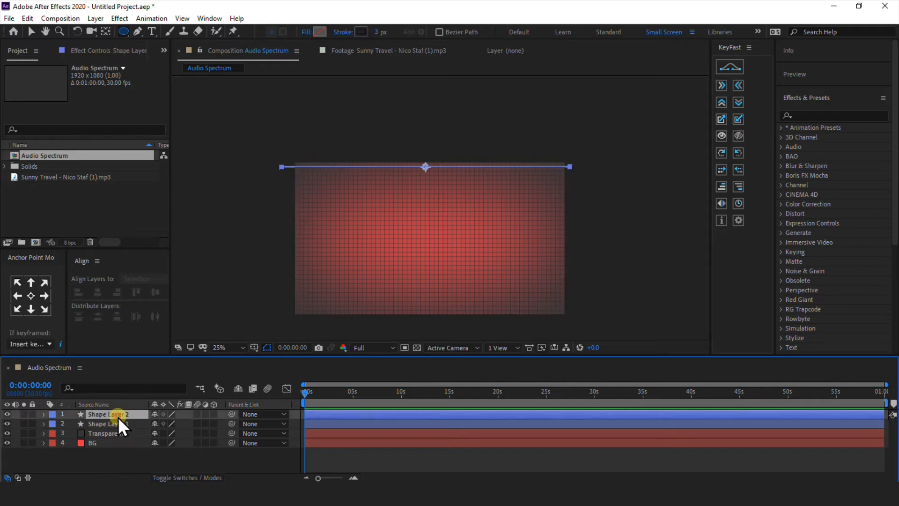
Inspect the Transparent layer's mask properties and return the layer to the top of the stack, above Shape Layer 2.
left_click(98, 435)
key("m")
left_click(65, 450)
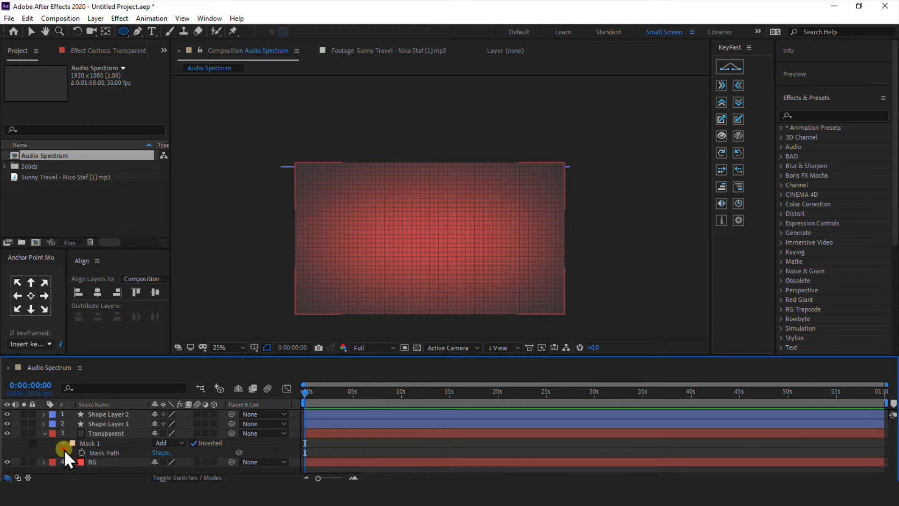
left_click(64, 444)
left_click_drag(165, 450, 99, 411)
left_click(46, 425)
left_click(44, 420)
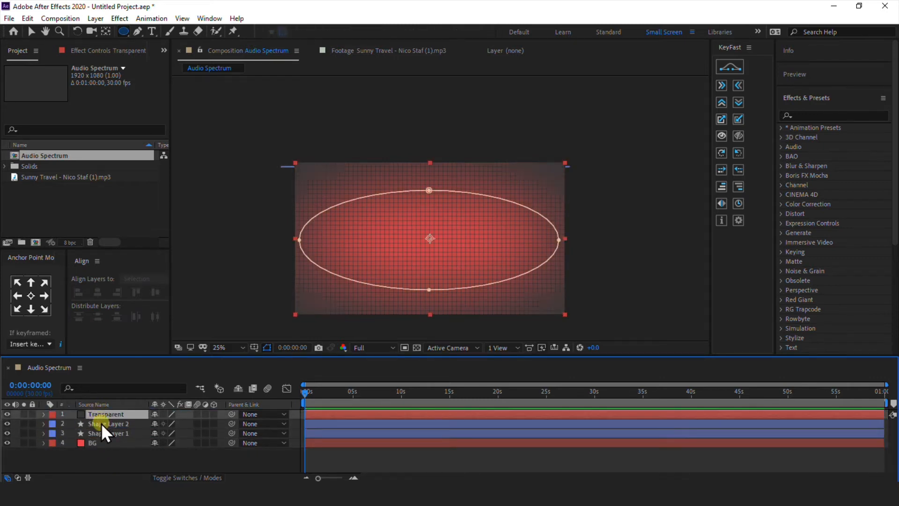
left_click(134, 464)
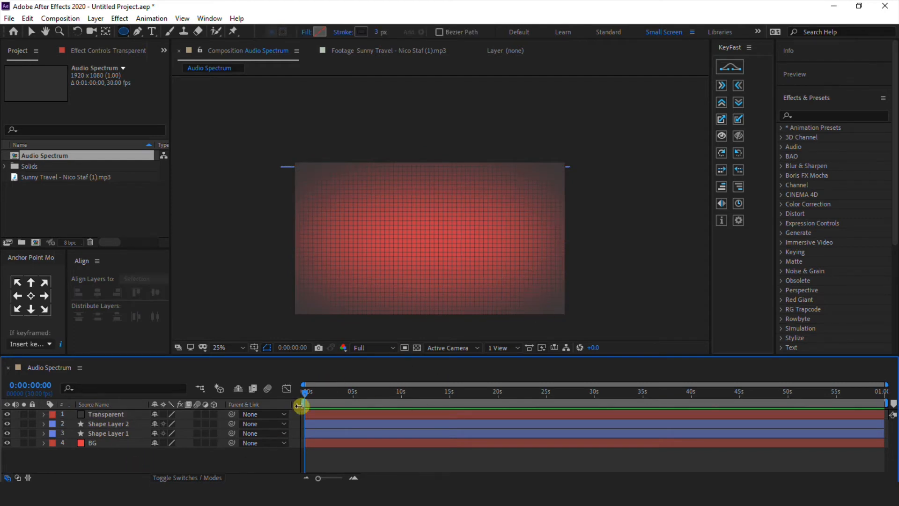
Pre-compose the Transparent, Shape Layer 2, Shape Layer 1 and BG layers into a new composition named Background.
left_click(114, 442)
left_click(113, 415, "shift")
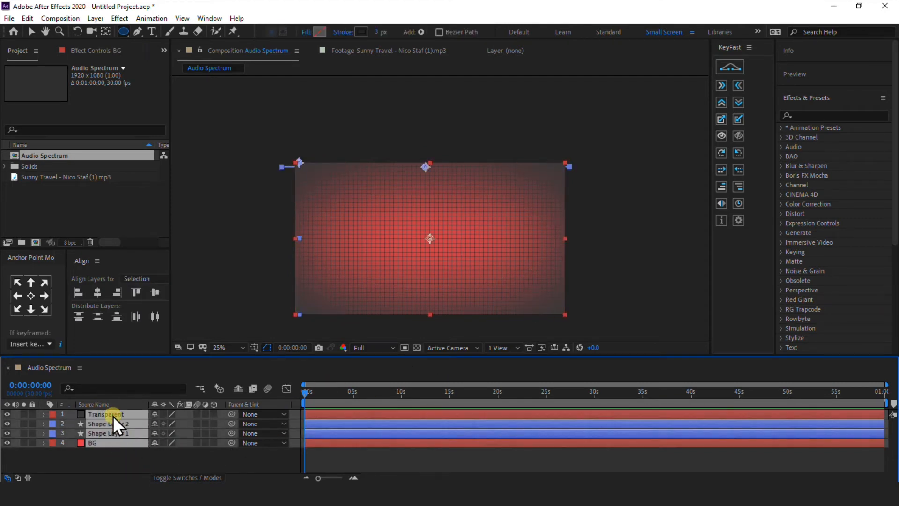
right_click(113, 415)
left_click(136, 365)
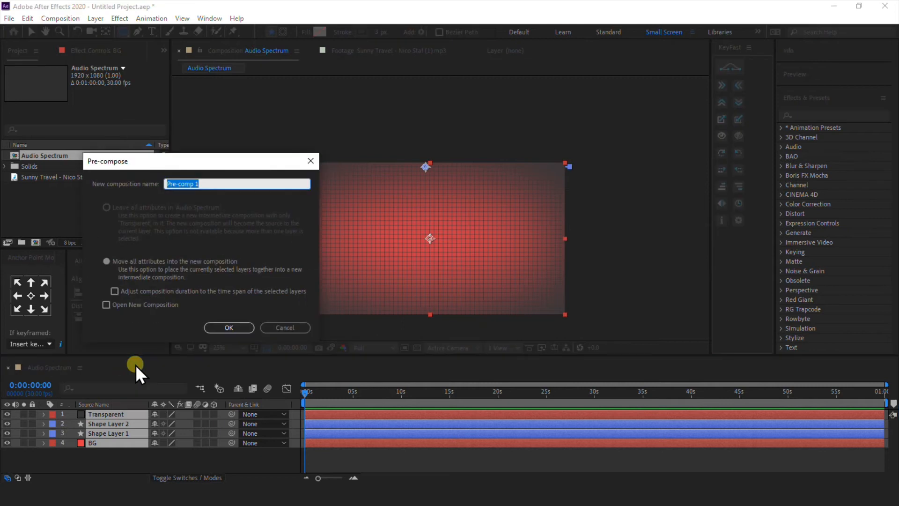
type("BG")
key("BackSpace")
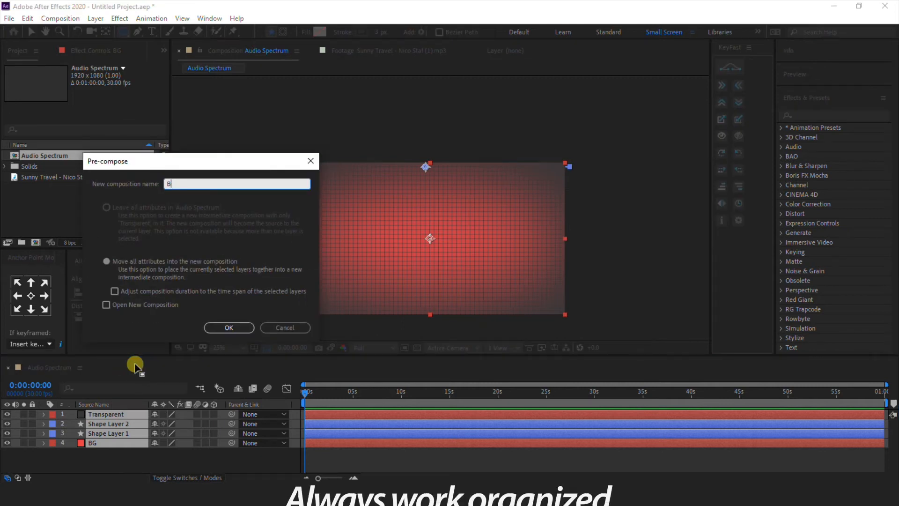
type("ackgro")
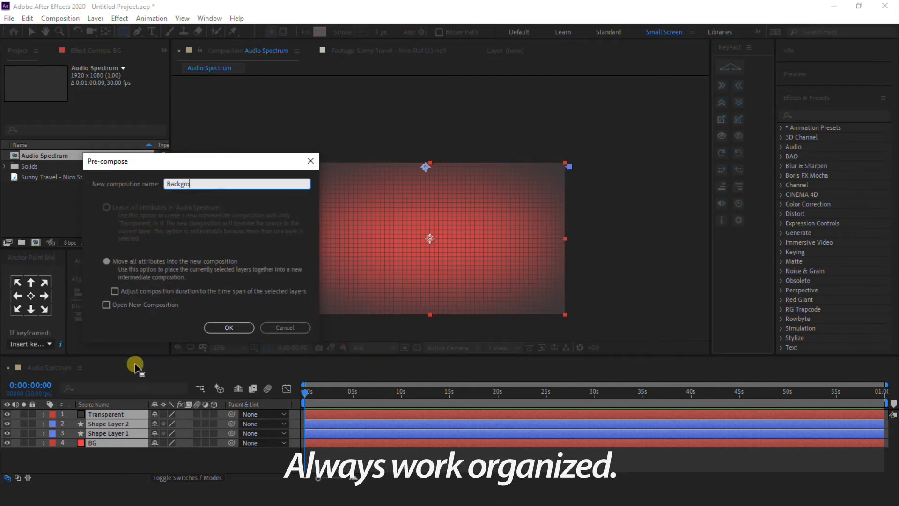
type("und")
left_click(229, 327)
left_click(229, 434)
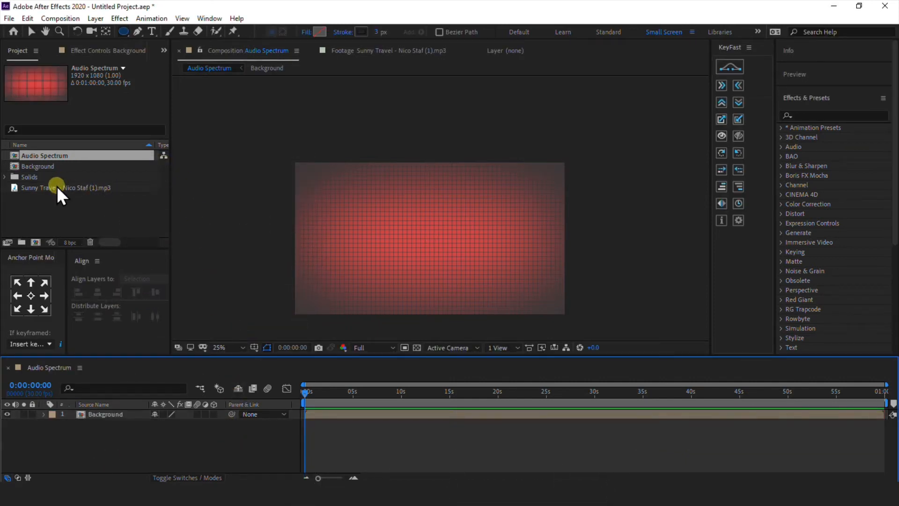
Add the Sunny Travel mp3 to the timeline above the Background layer and preview the composition.
left_click_drag(57, 186, 93, 413)
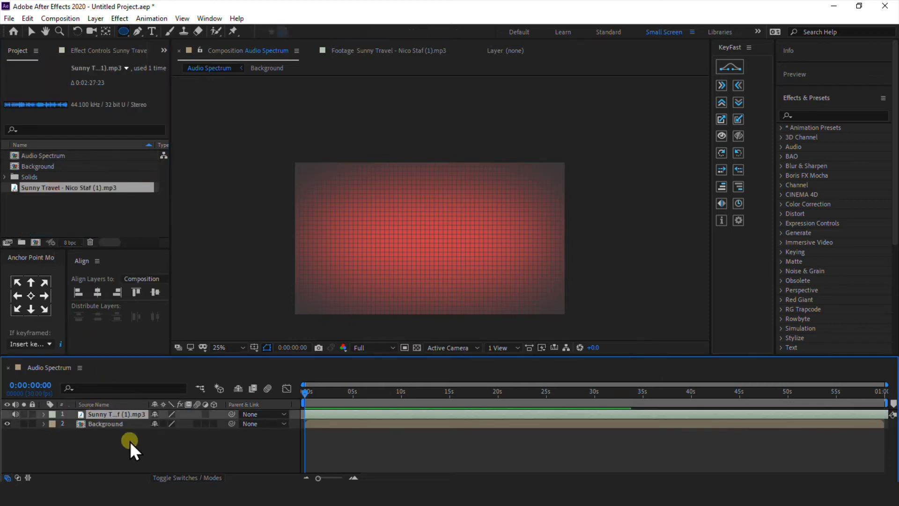
left_click(130, 441)
key("space")
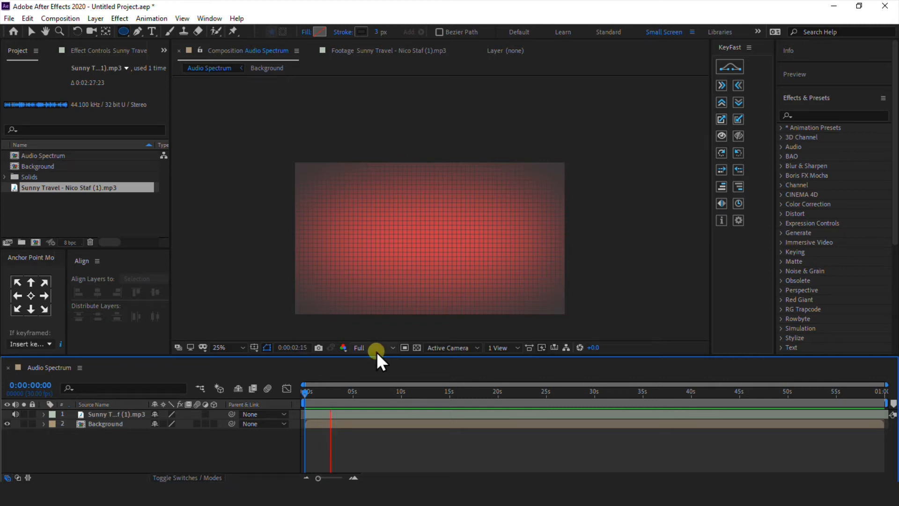
Stop the playback and set the composition preview resolution to Half.
left_click(376, 351)
left_click(376, 386)
left_click(302, 403)
Create a 1920 x 1080 px dark gray solid layer named Audio Reactor.
left_click(98, 19)
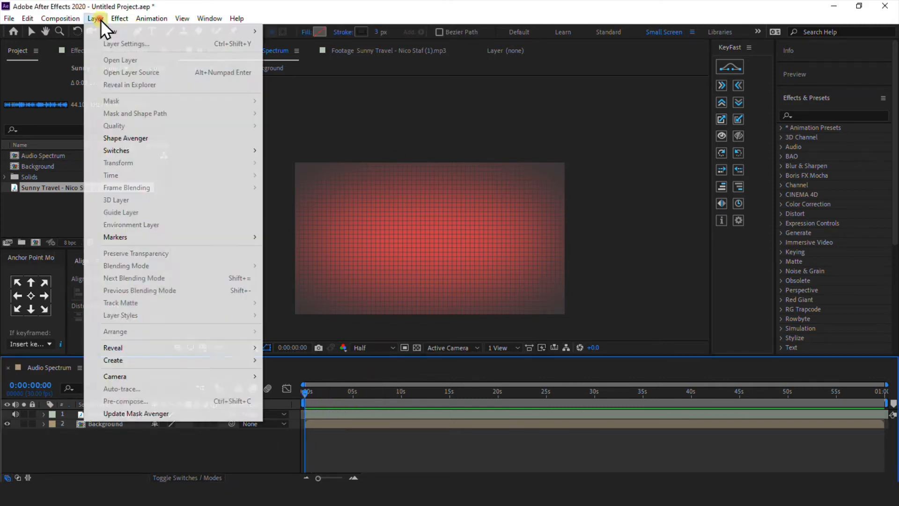
mouse_move(104, 28)
left_click(305, 41)
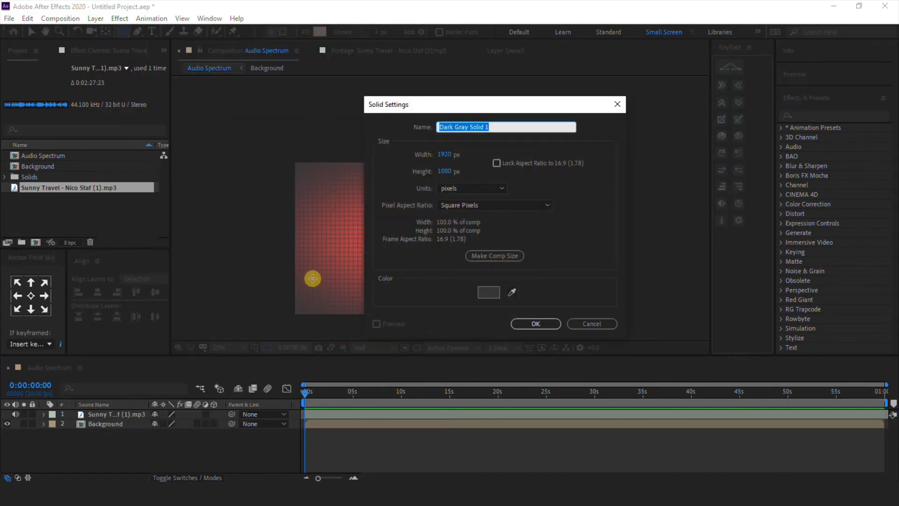
type("Audio Reactor")
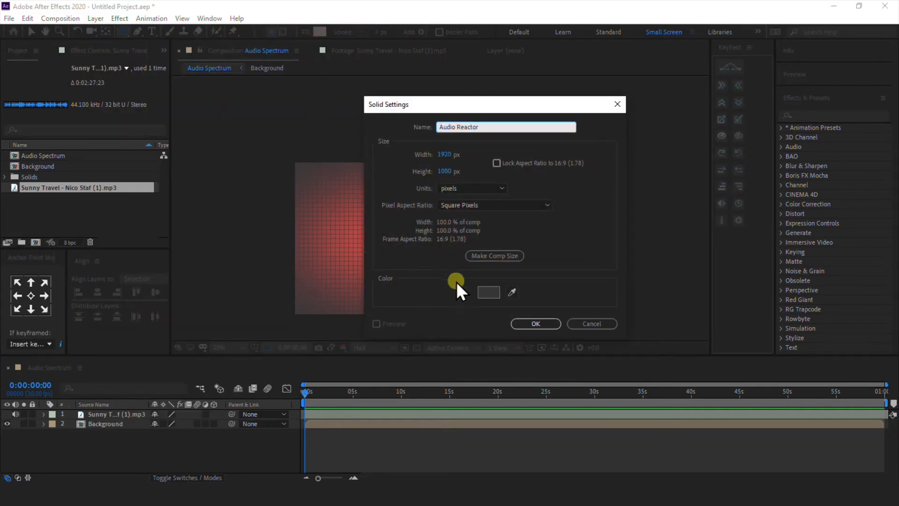
left_click(524, 316)
left_click(128, 454)
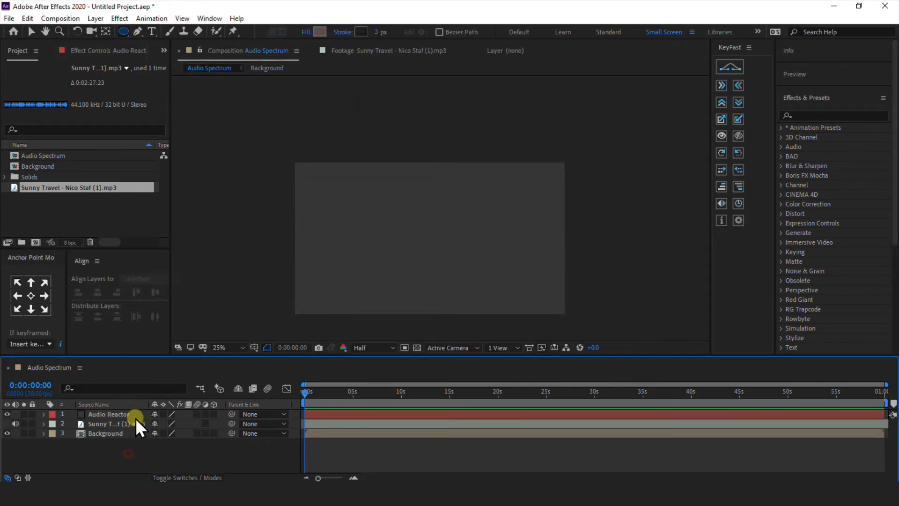
Find the Audio Spectrum effect and apply it to the Audio Reactor layer.
left_click(842, 117)
type("audio")
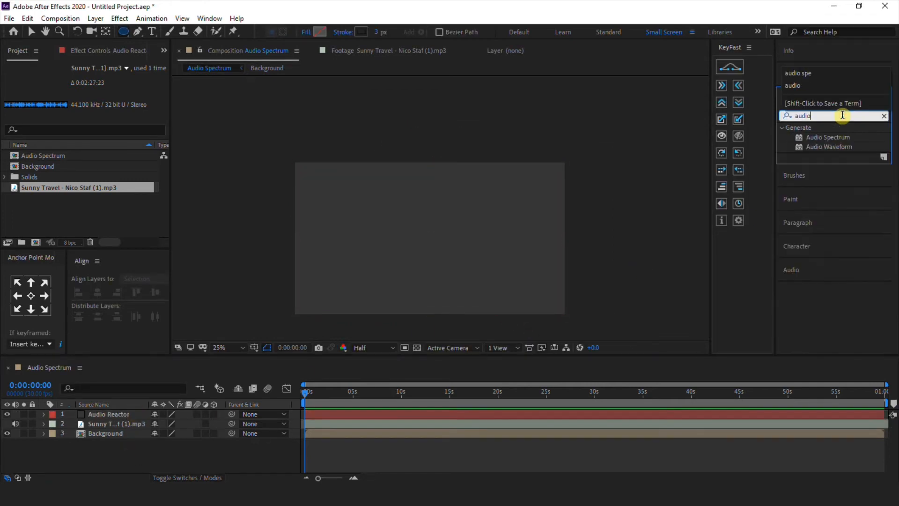
left_click_drag(825, 135, 405, 256)
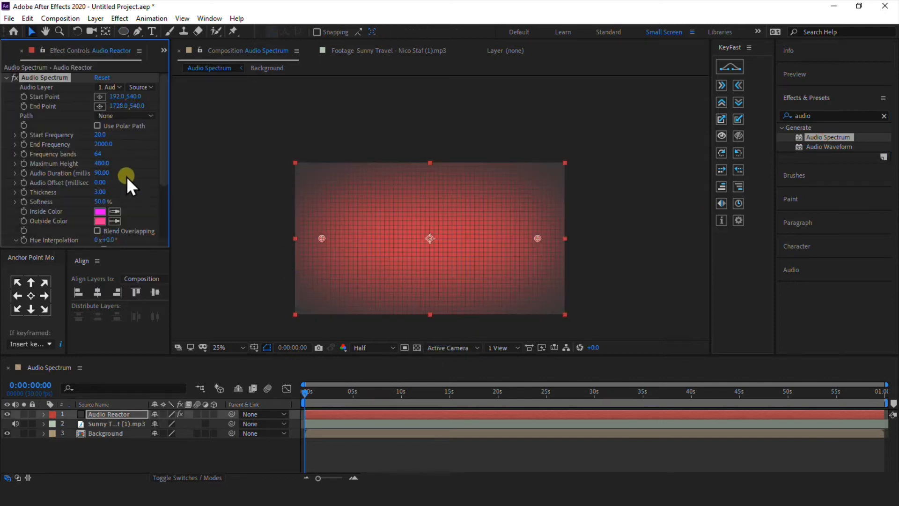
Set the Audio Spectrum's inside color to near-white FDF1F2 and match the outside color to it.
left_click(100, 211)
left_click_drag(205, 329, 203, 318)
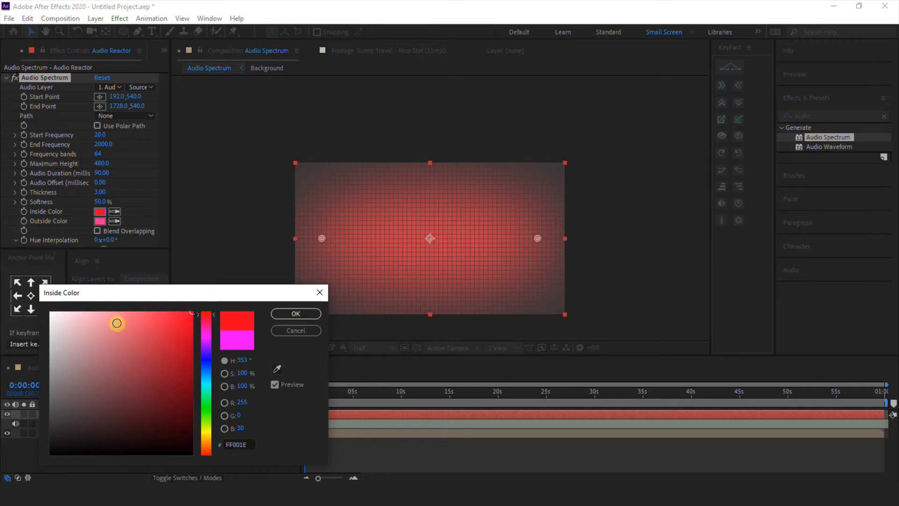
left_click_drag(117, 323, 57, 312)
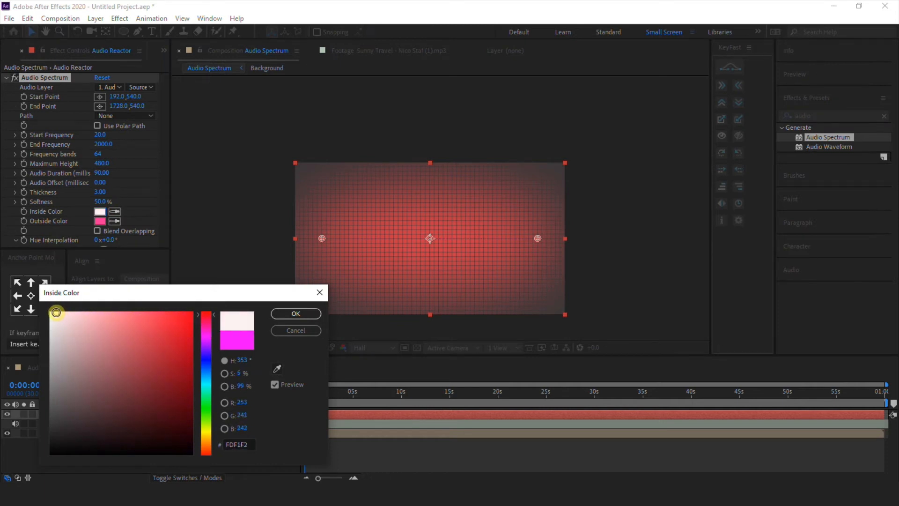
left_click(272, 310)
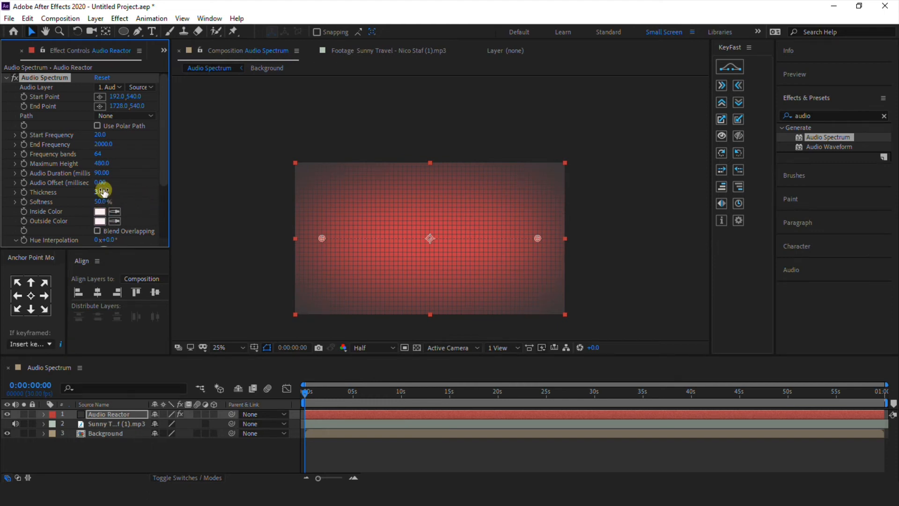
Set the Sunny Travel mp3 as the audio layer that drives the Audio Spectrum effect.
left_click(112, 94)
left_click(111, 87)
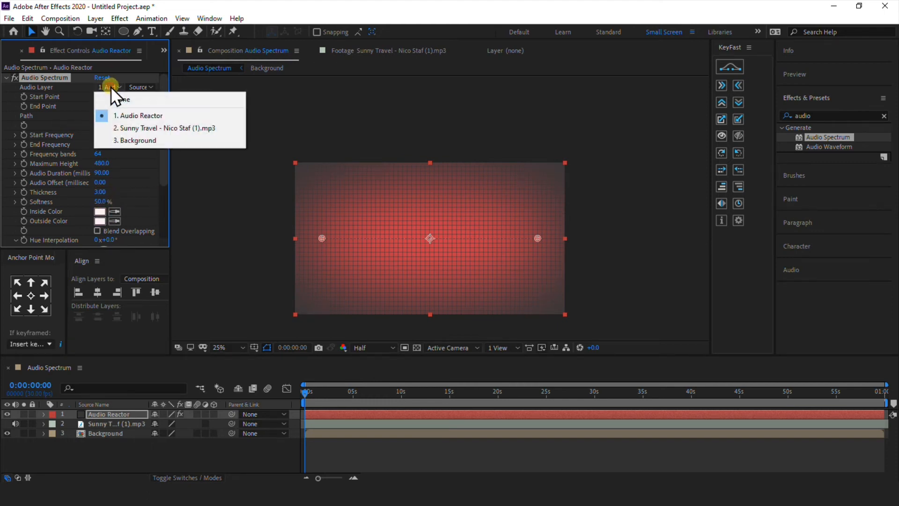
left_click(138, 129)
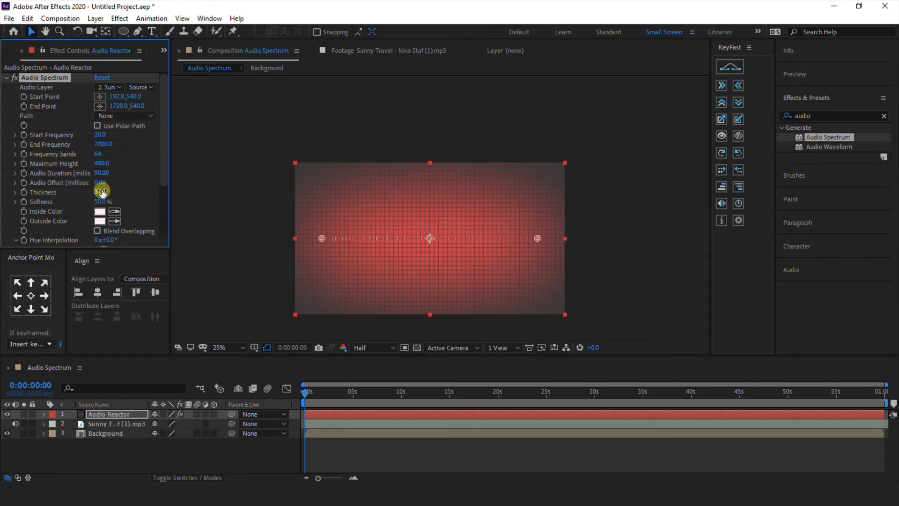
left_click(683, 495)
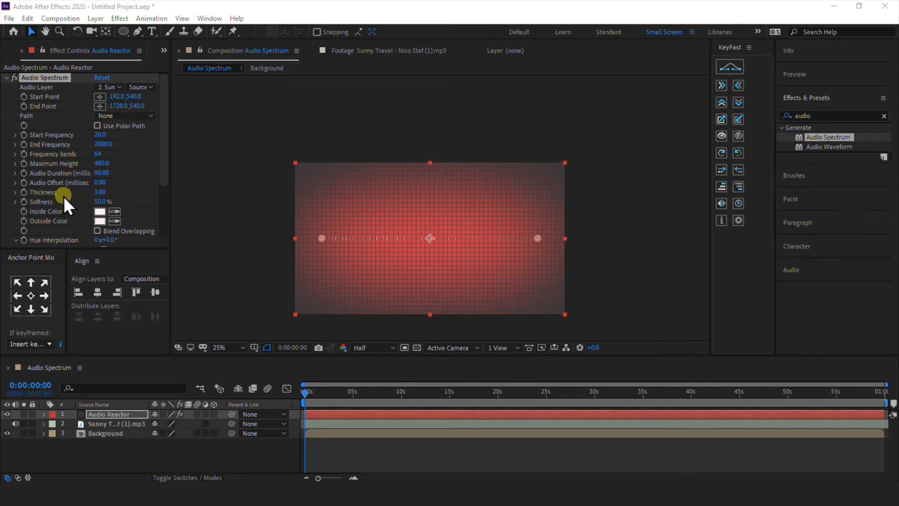
Set the Audio Spectrum's end frequency to 300.
left_click(102, 144)
type("300")
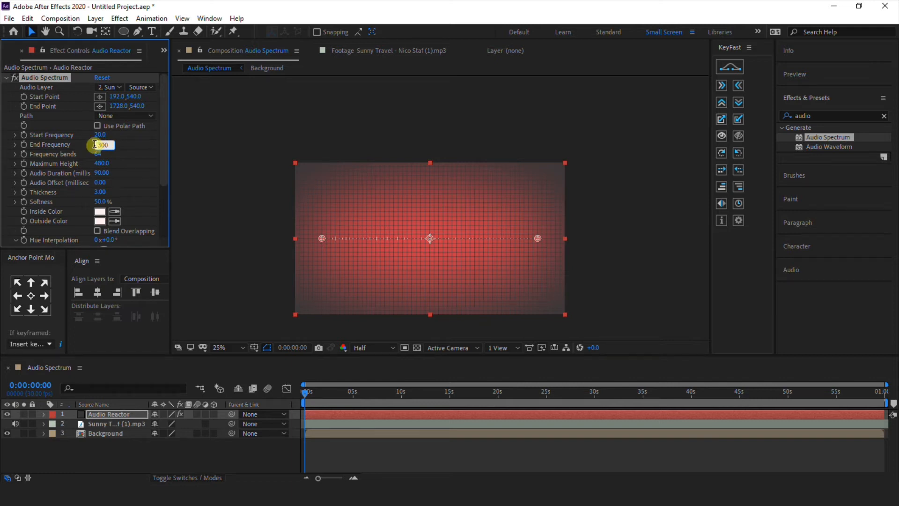
left_click(100, 153)
scroll(417, 239, "up", 2)
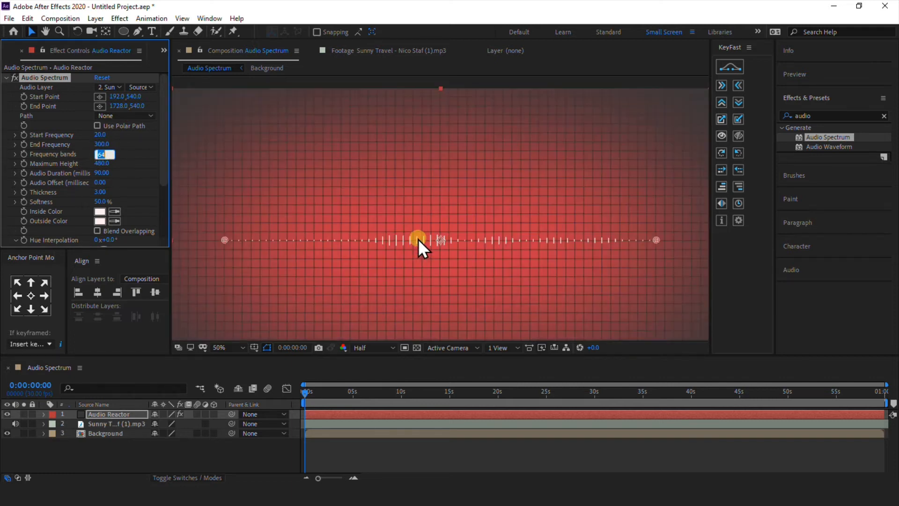
left_click(120, 184)
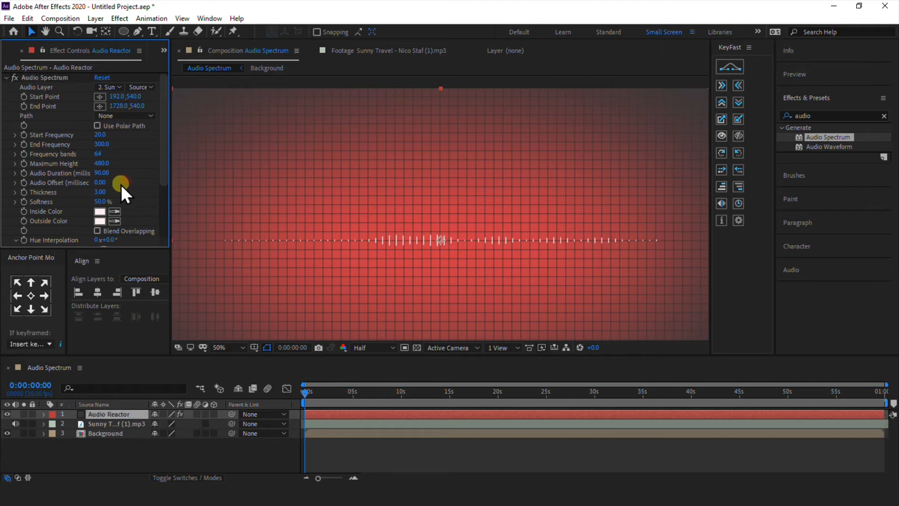
Set the spectrum's thickness to 30 and reduce its softness to 0%.
left_click(102, 192)
type("30")
key("Return")
left_click_drag(100, 202, 6, 211)
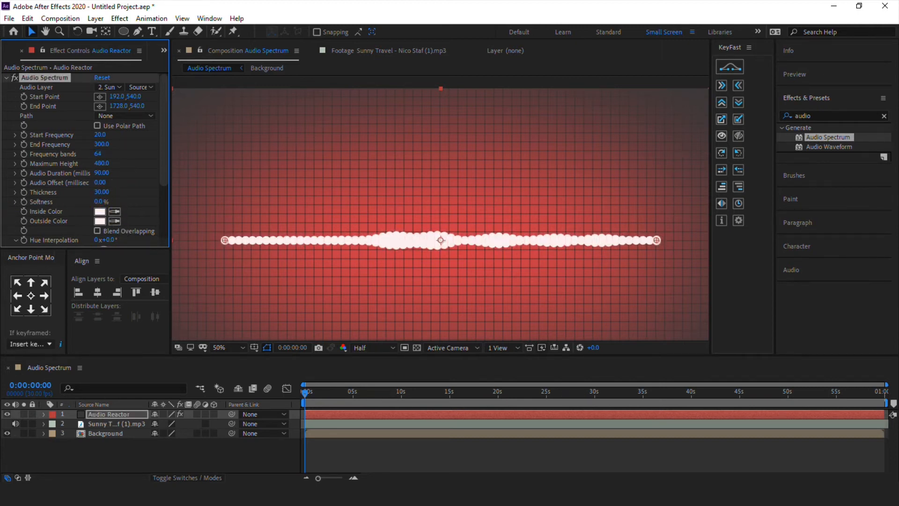
Set the spectrum's number of frequency bands to 35.
left_click(98, 153)
type("35")
key("Return")
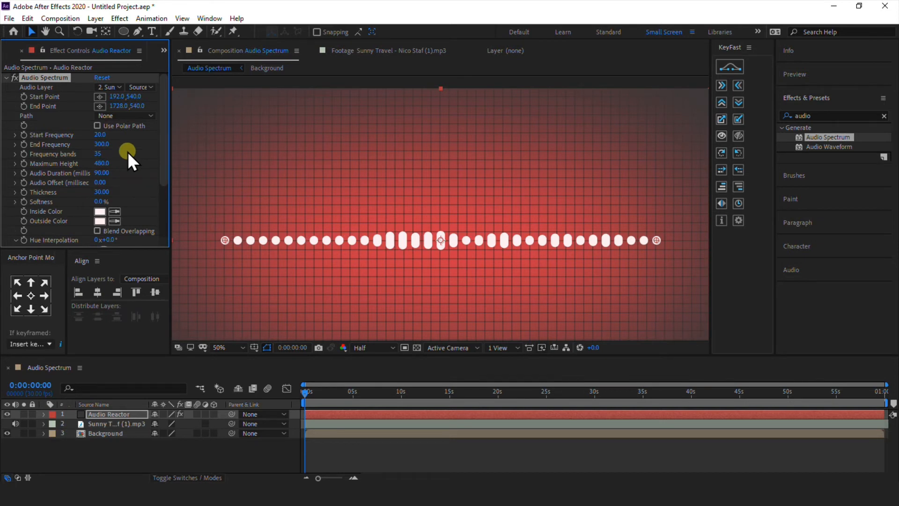
scroll(345, 201, "down", 2)
scroll(383, 212, "up", 2)
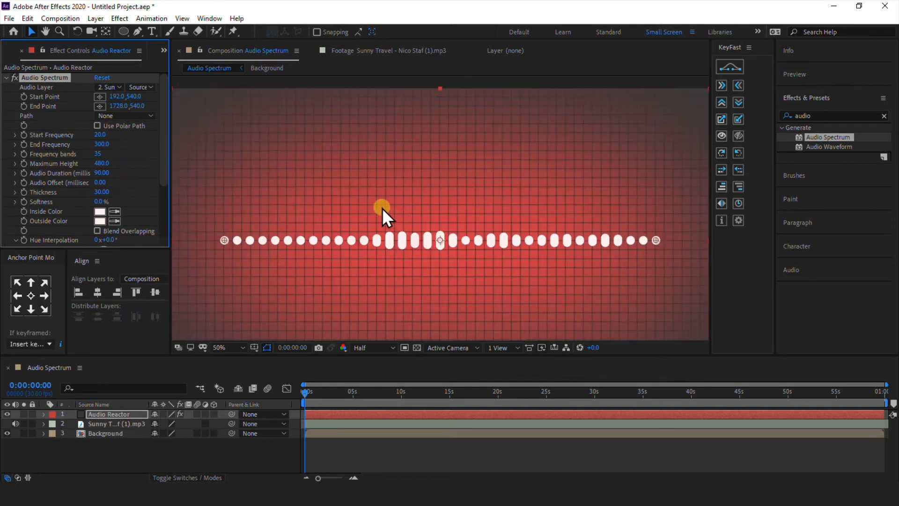
Set the spectrum's frequency bands to 30 and its thickness to 25.3.
left_click(98, 154)
type("30")
key("Return")
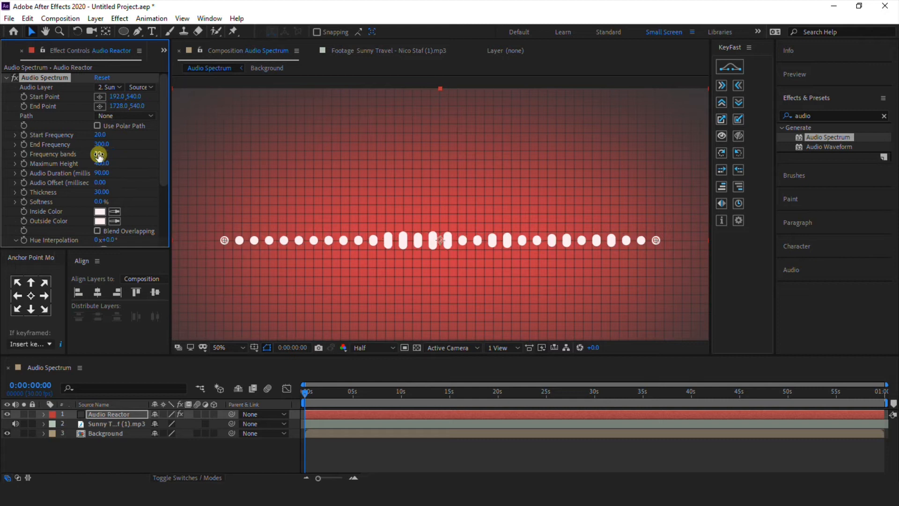
left_click_drag(100, 192, 80, 191)
Display the spectrum as Analog dots and limit it to Side A.
scroll(82, 192, "down", 3)
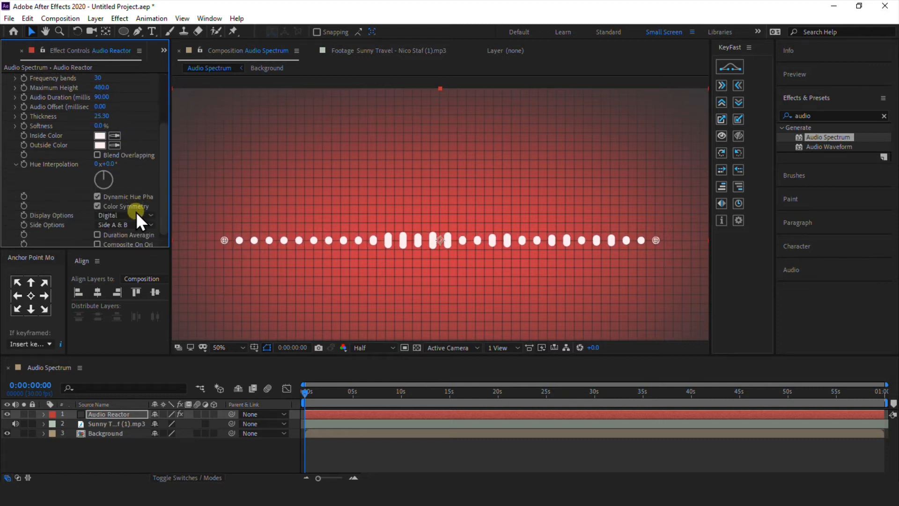
left_click(135, 214)
left_click(136, 253)
scroll(141, 182, "down", 1)
left_click(133, 222)
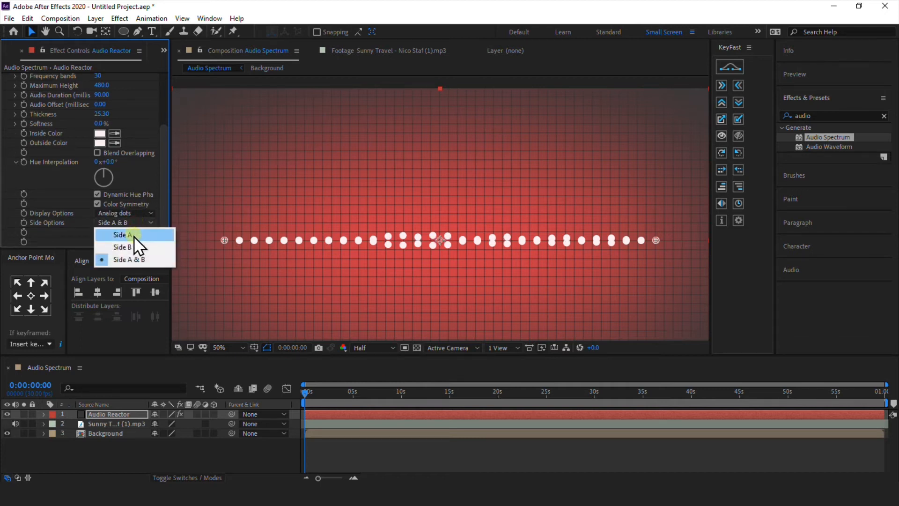
left_click(133, 235)
scroll(136, 169, "up", 3)
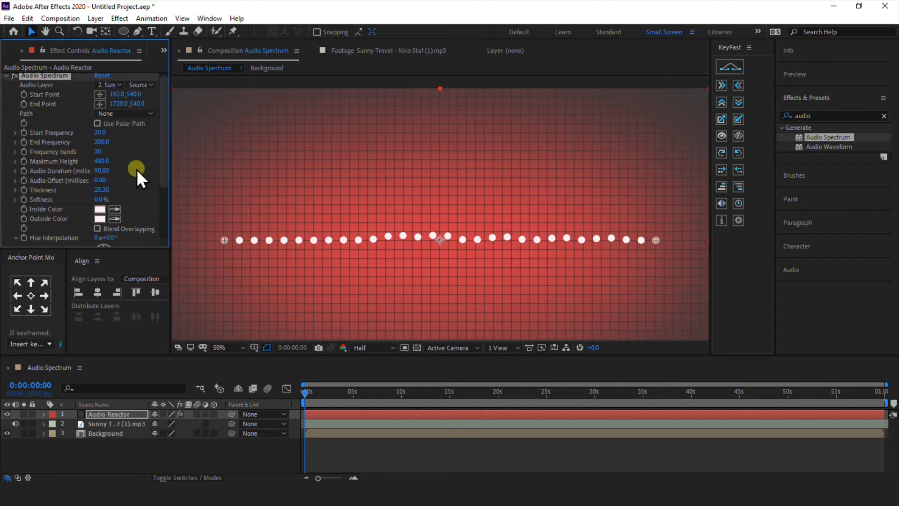
Set the spectrum's number of frequency bands to 40.
left_click(98, 150)
type("40")
key("Return")
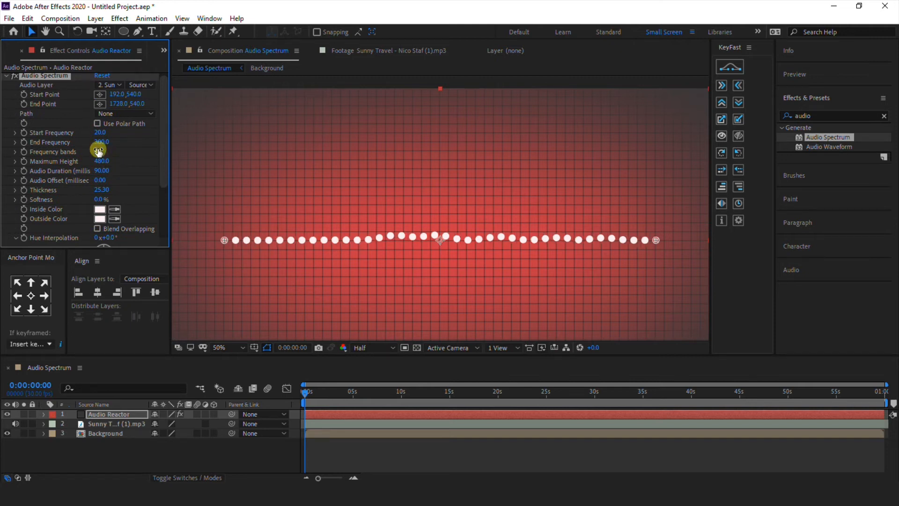
Set the spectrum's frequency bands to 36 and its thickness to 27.6.
left_click(99, 151)
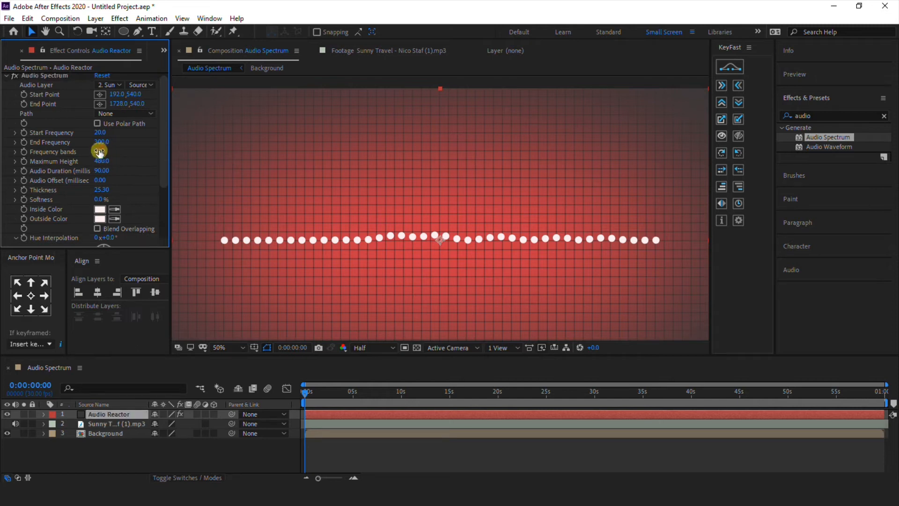
type("36")
key("Return")
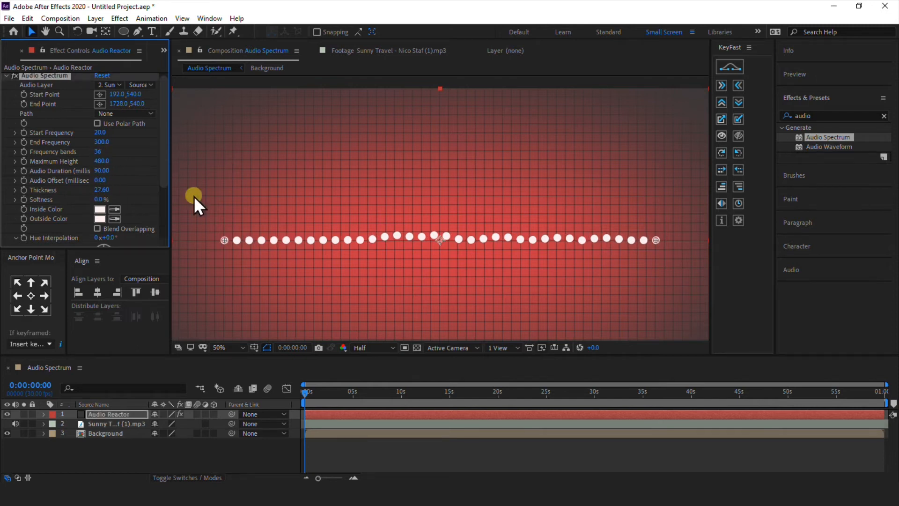
Preview the dotted spectrum from the start of the composition with the view fitted up to 100%, and stop the playback.
scroll(304, 230, "down", 2)
left_click(304, 394)
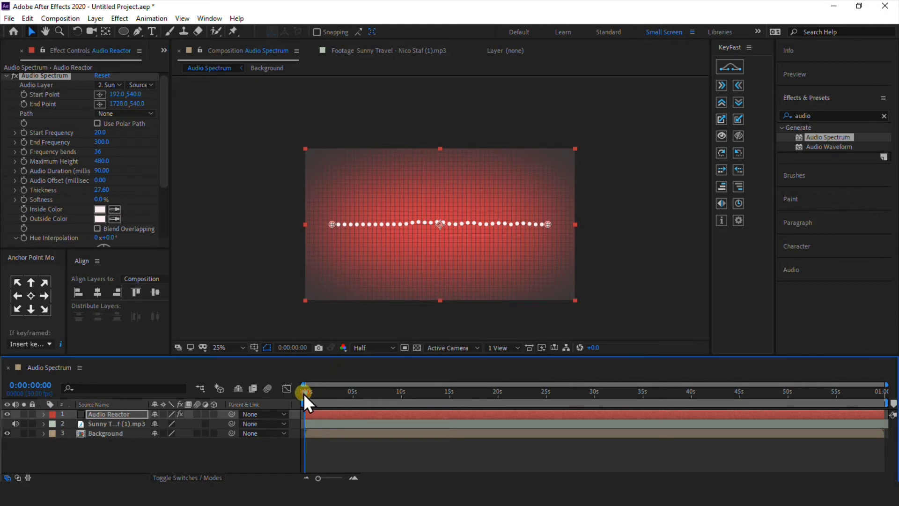
key("space")
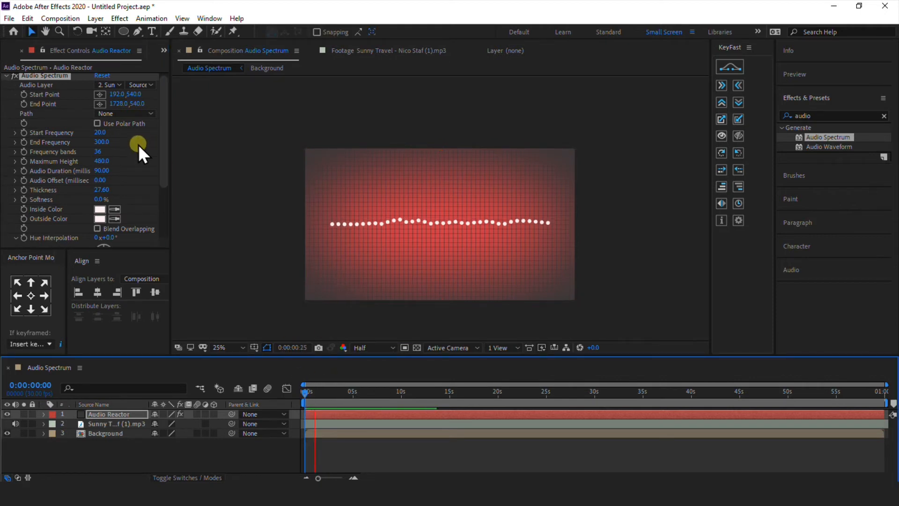
key("XF86AudioLowerVolume")
key("XF86AudioRaiseVolume")
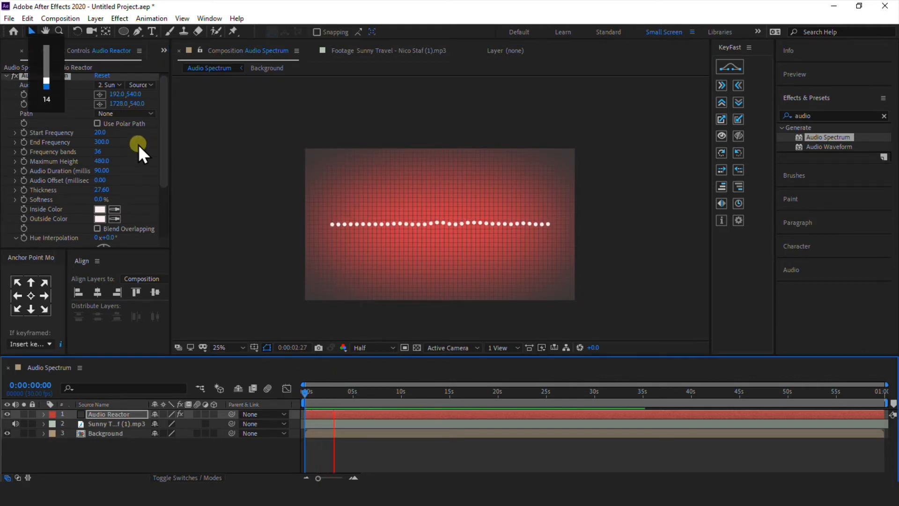
left_click(229, 347)
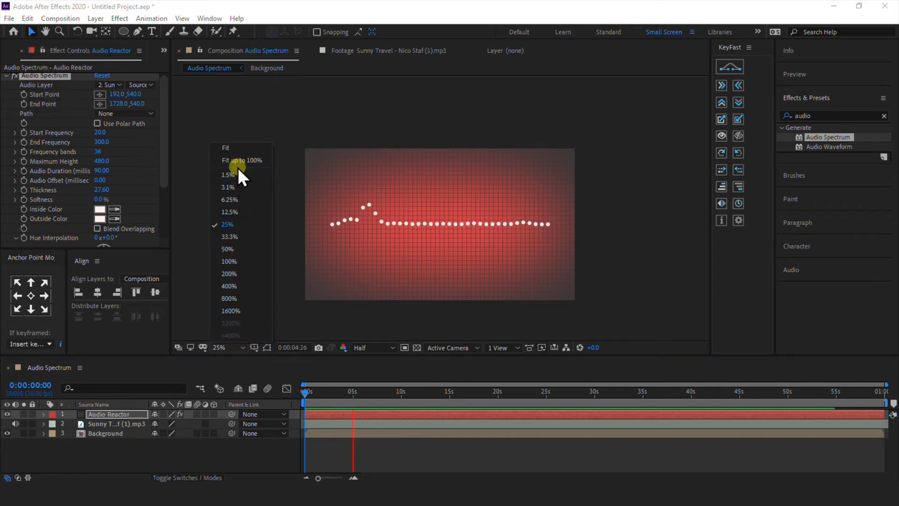
left_click(238, 168)
key("space")
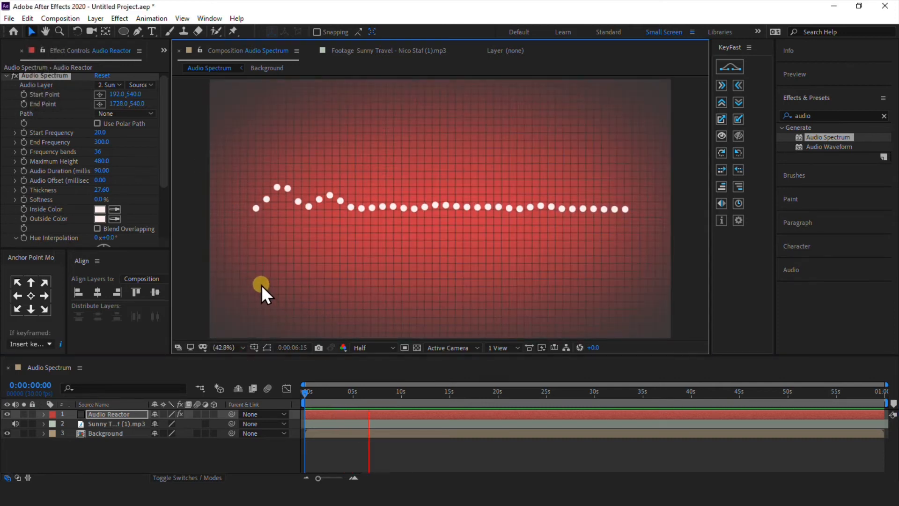
key("space")
Duplicate the Audio Reactor layer.
left_click(147, 173)
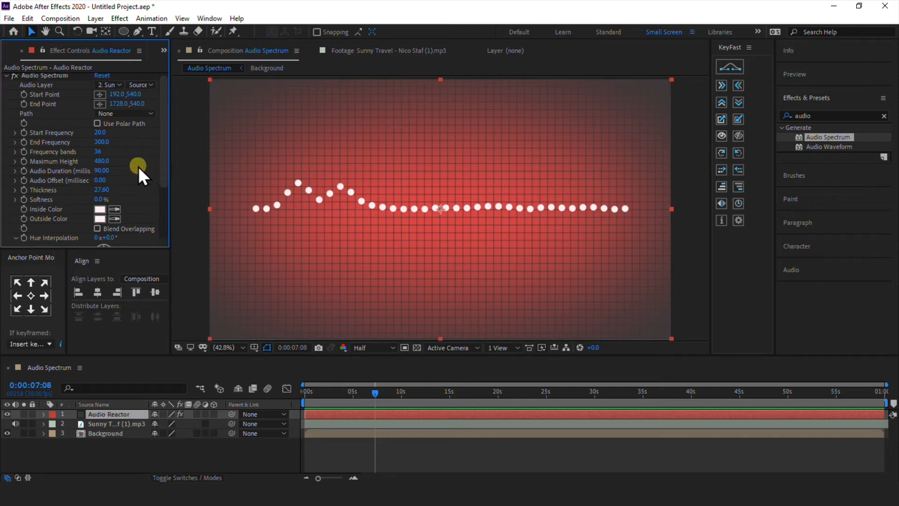
scroll(139, 166, "down", 4)
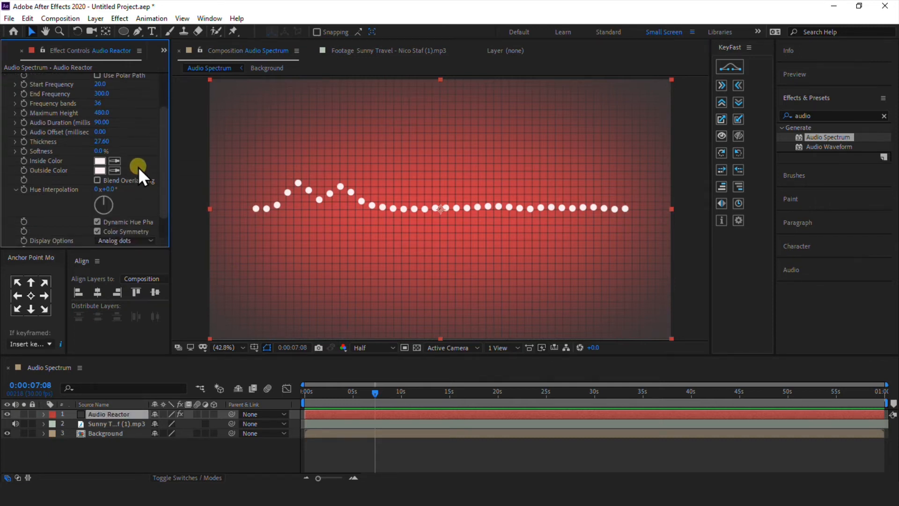
left_click(314, 426)
left_click(313, 411)
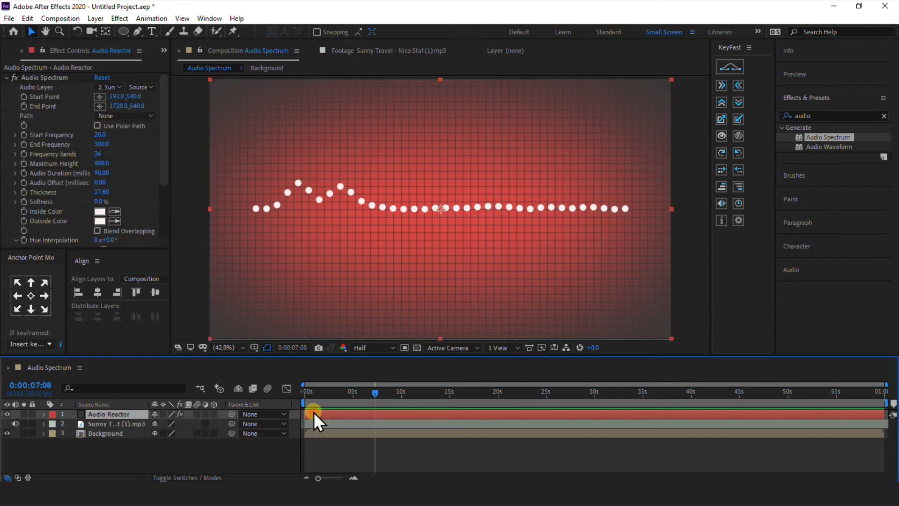
right_click(314, 413)
left_click(308, 412)
left_click(35, 20)
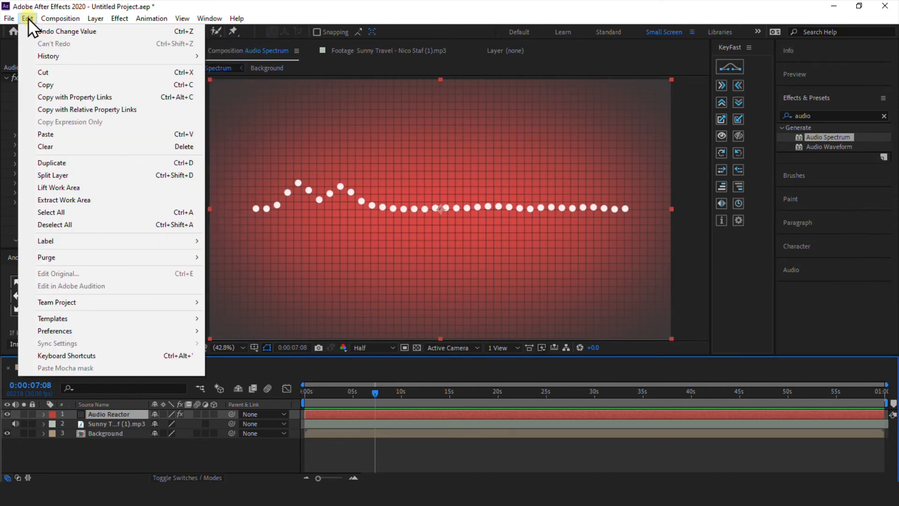
left_click(39, 162)
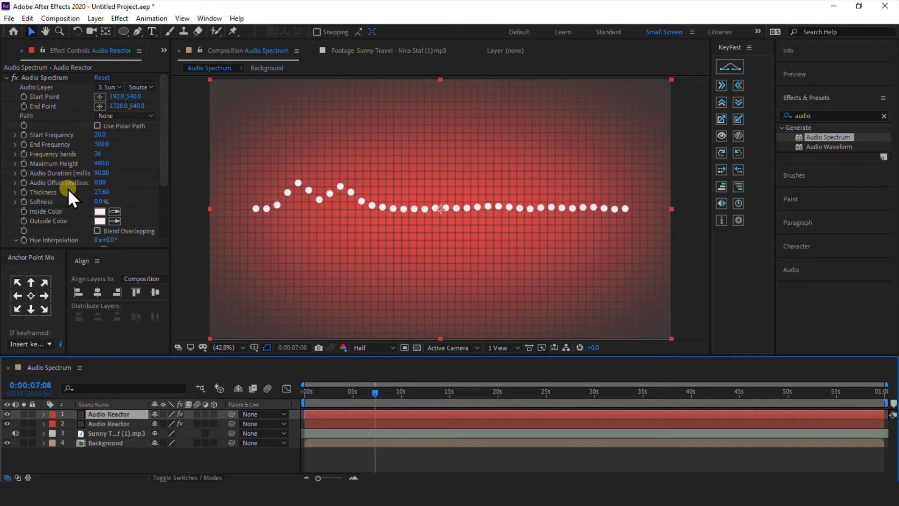
Set the lower Audio Reactor layer's Audio Spectrum display option to Analog lines.
scroll(68, 189, "down", 2)
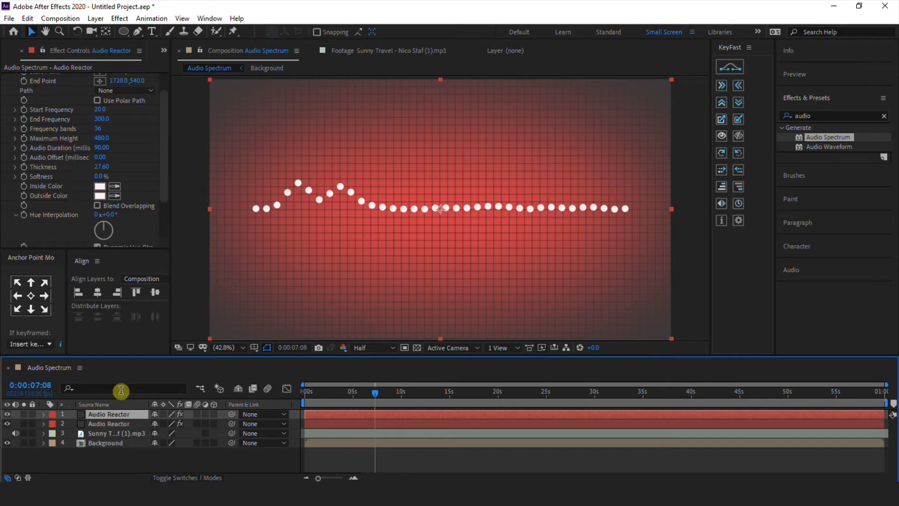
left_click(112, 422)
scroll(61, 203, "down", 6)
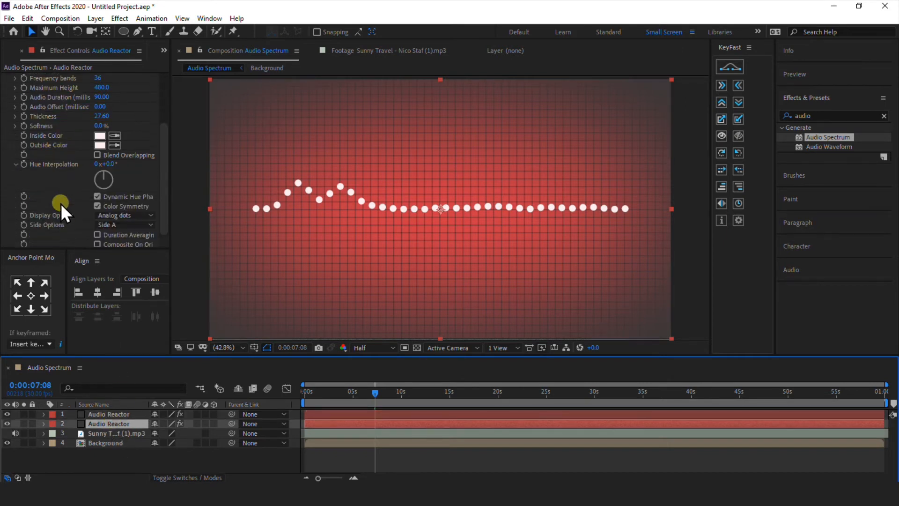
left_click(102, 216)
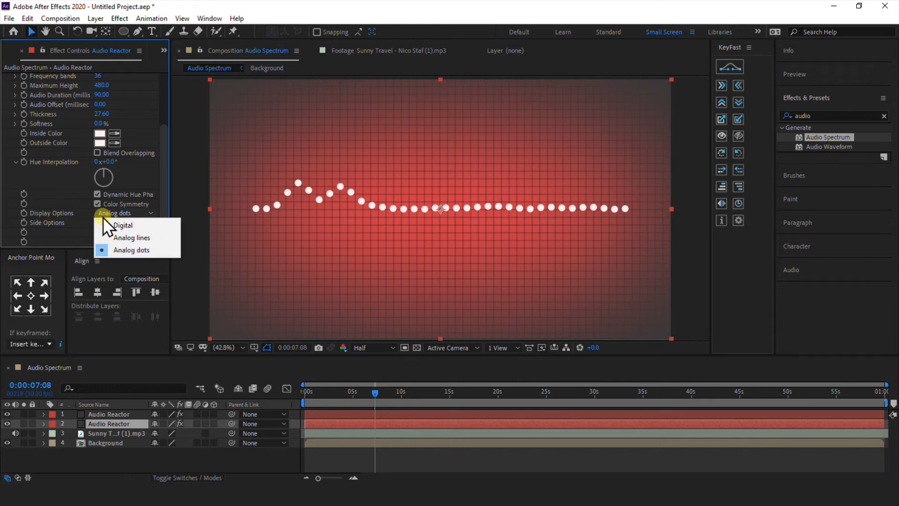
left_click(112, 234)
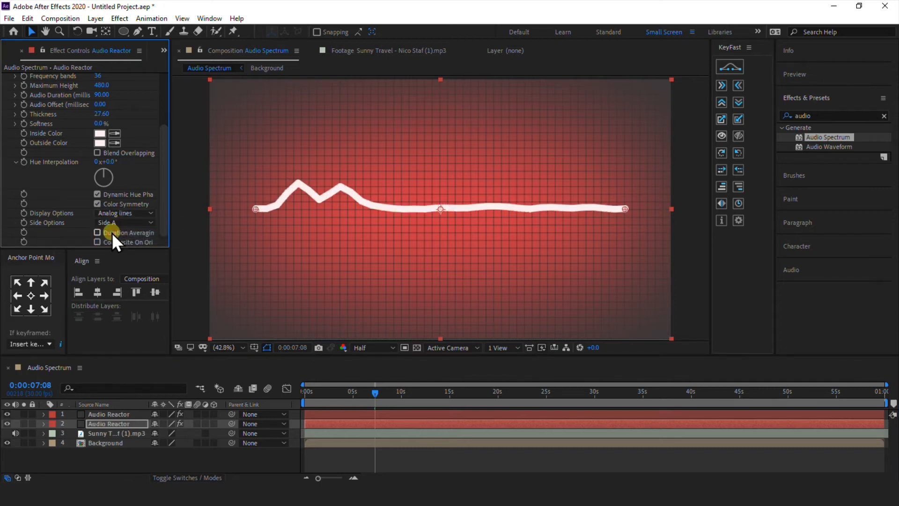
Set the line spectrum's thickness to 3 and preview the animation from the start of the composition.
scroll(60, 189, "up", 5)
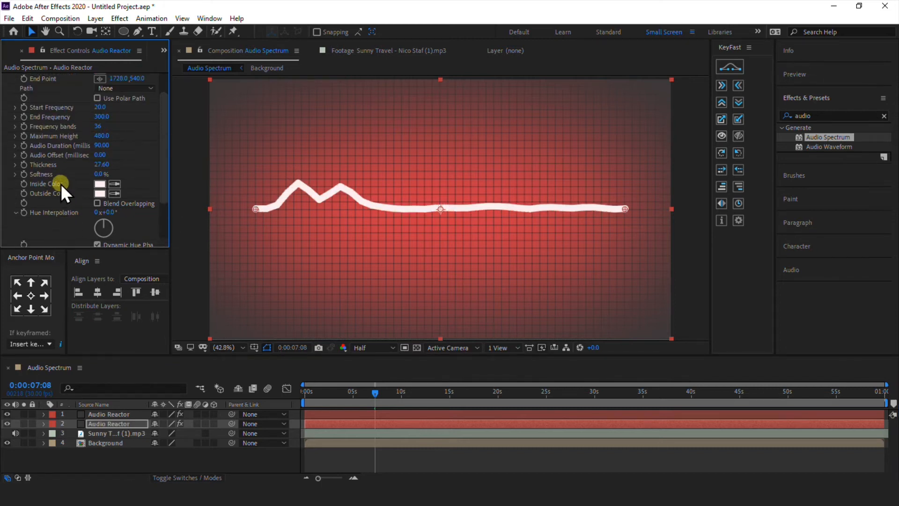
left_click_drag(95, 164, 74, 167)
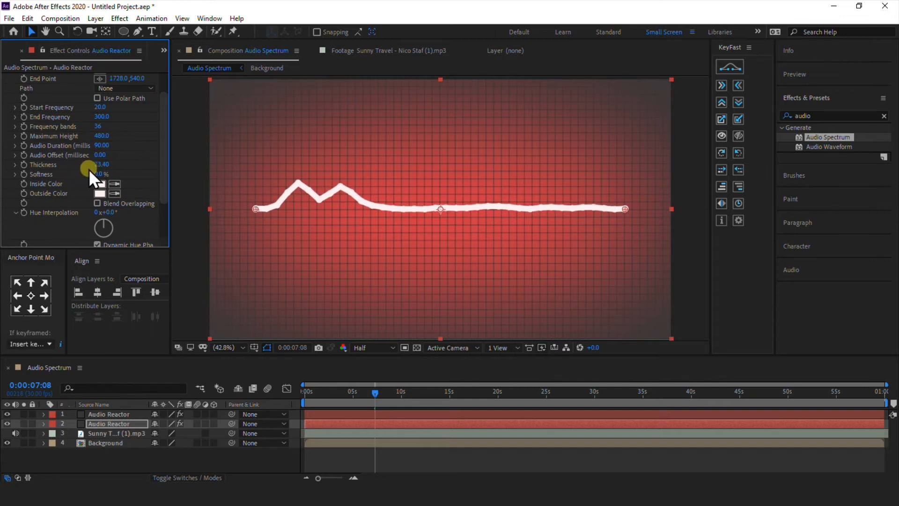
key("Return")
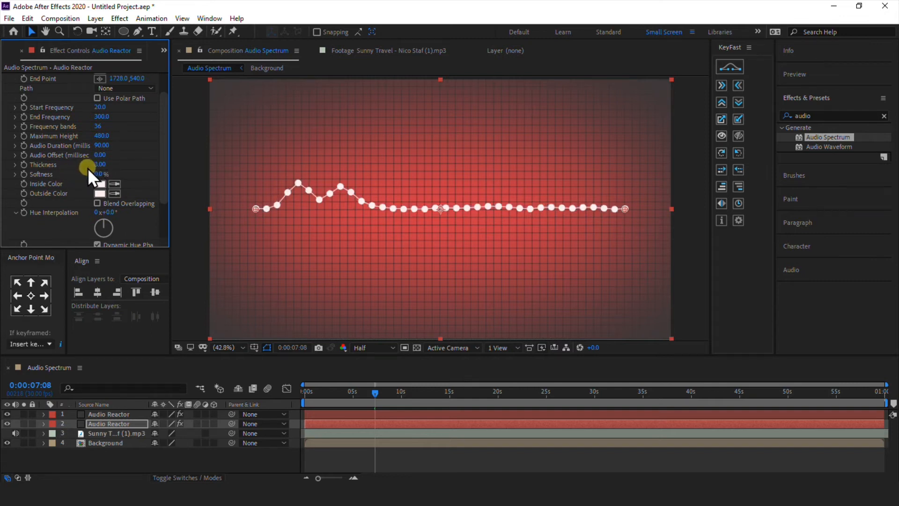
left_click(97, 161)
type("4")
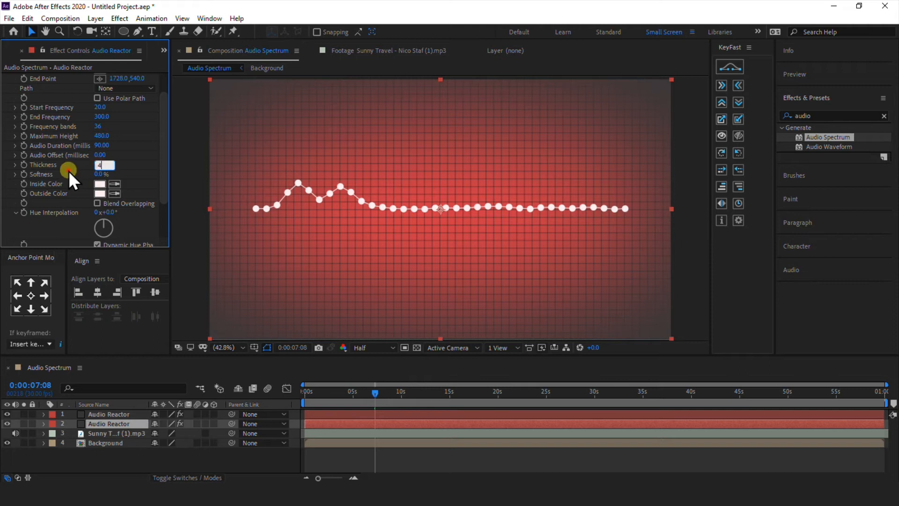
left_click(99, 163)
type("3")
left_click(78, 165)
left_click_drag(374, 391, 304, 394)
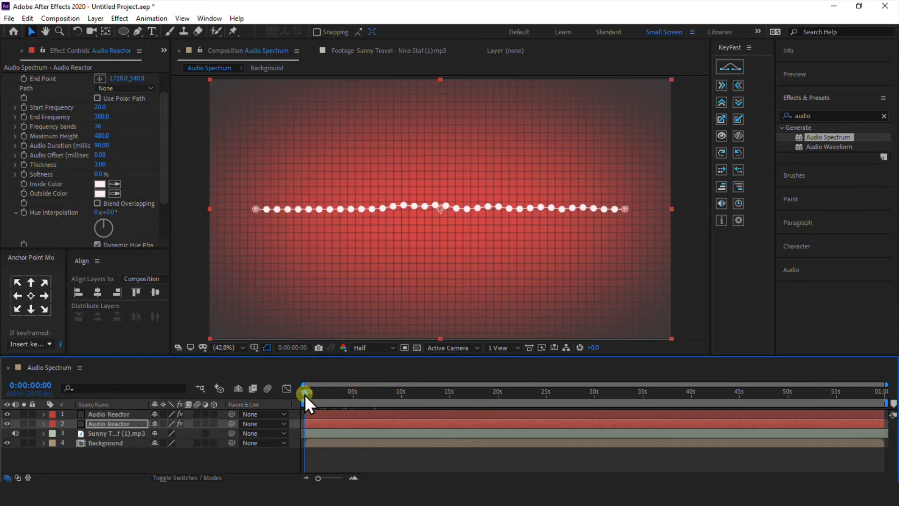
key("space")
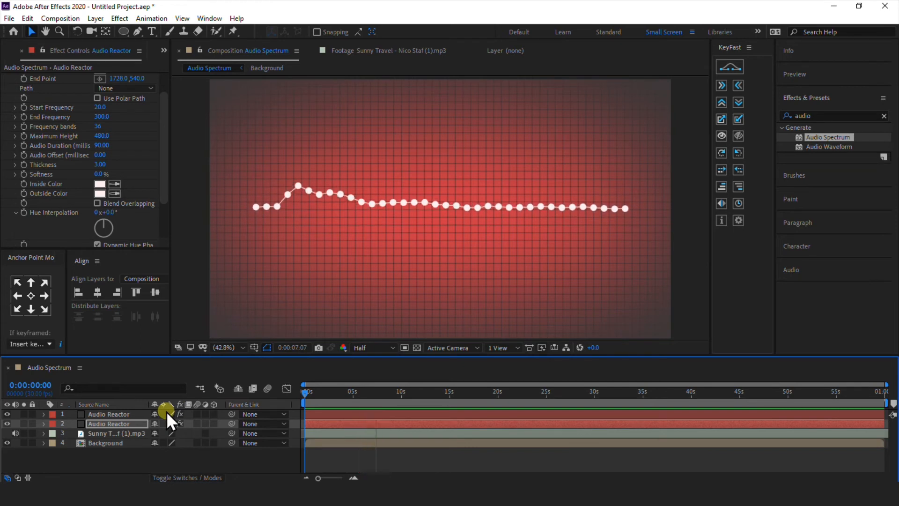
Duplicate the topmost Audio Reactor layer with the dots and apply the Fill effect to the copy.
left_click(128, 413)
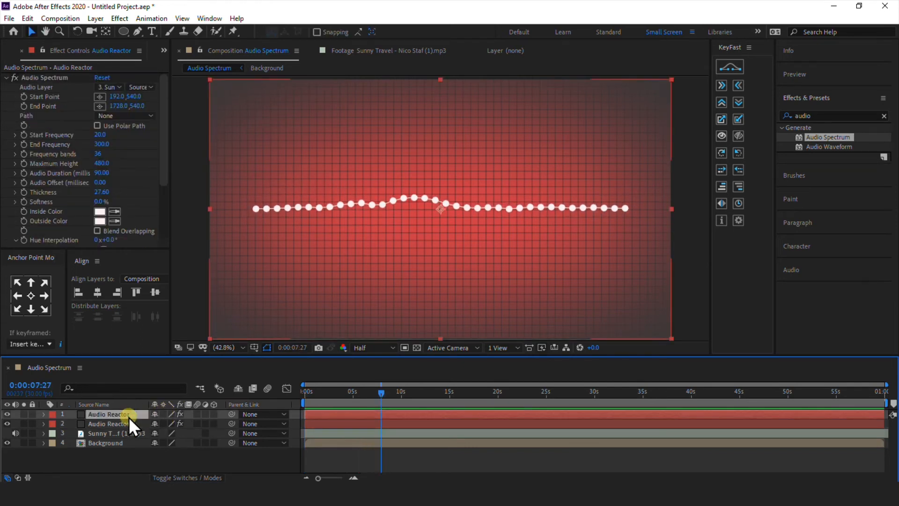
key("ctrl+d")
scroll(134, 189, "down", 2)
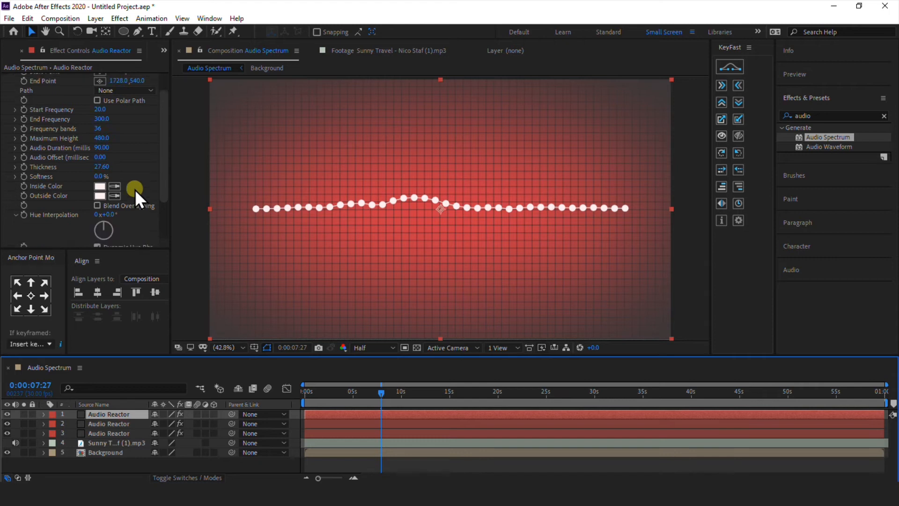
double_click(812, 115)
type("fill")
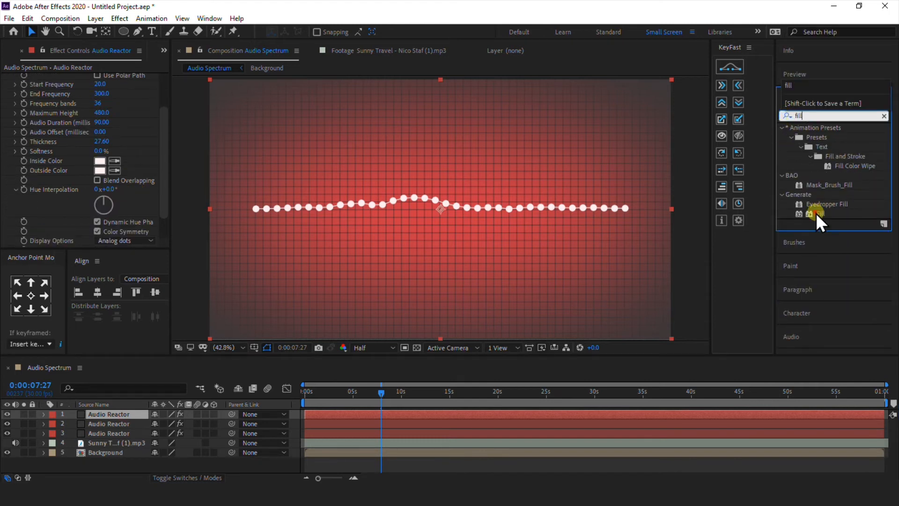
left_click_drag(816, 213, 117, 416)
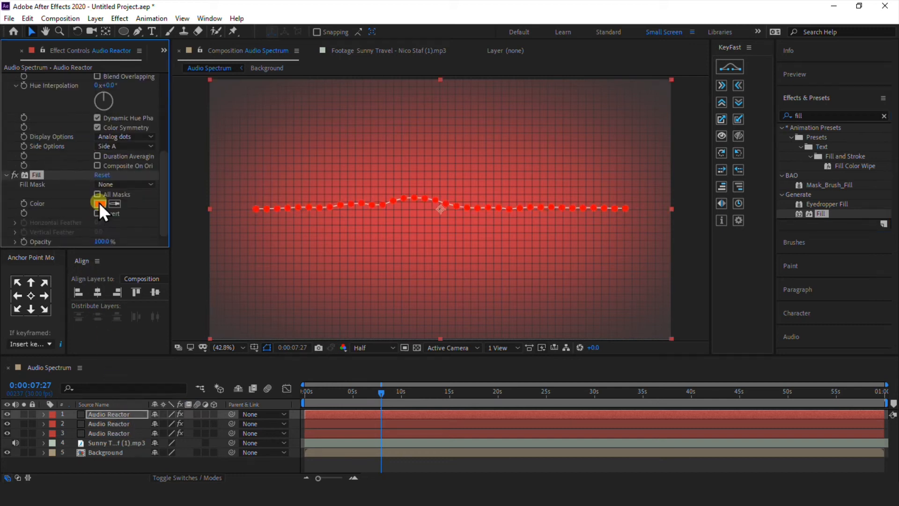
Copy the red of the red-and-navy trending palette on Coolors in the browser and set the Fill color to E63946.
left_click(114, 204)
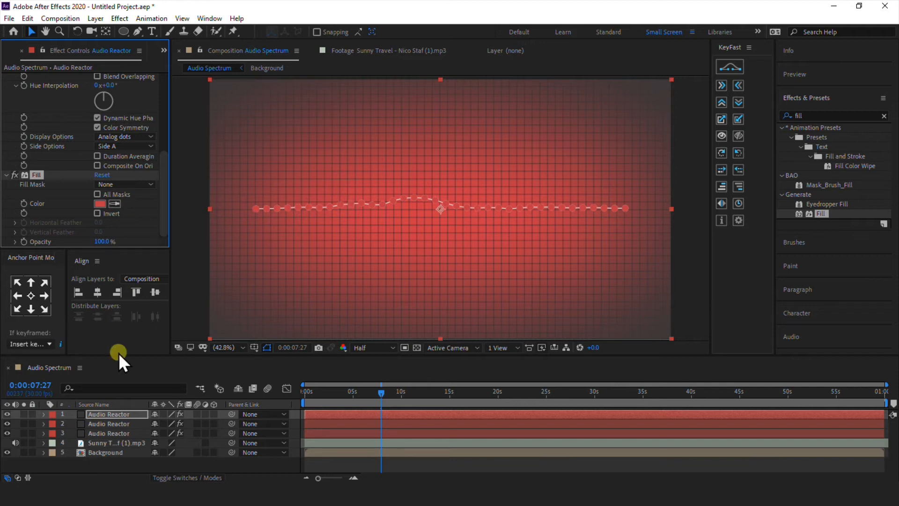
left_click(271, 489)
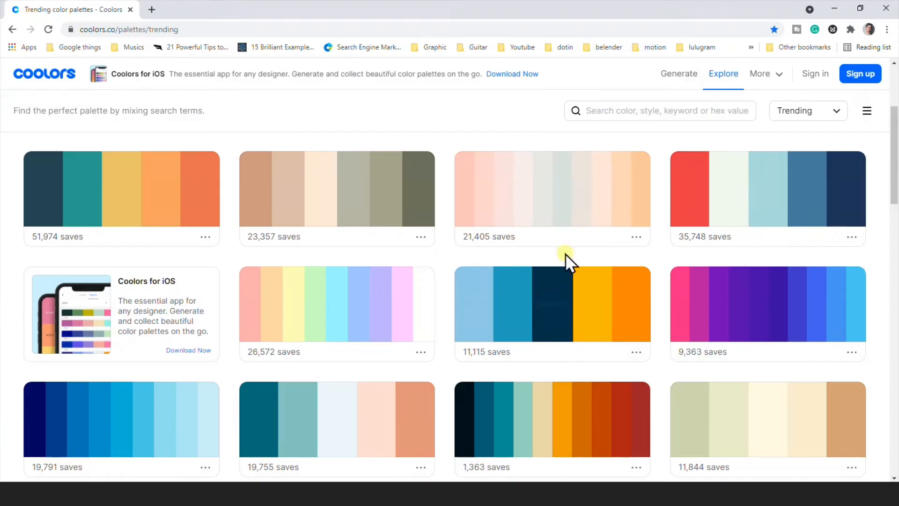
left_click(688, 175)
left_click(835, 2)
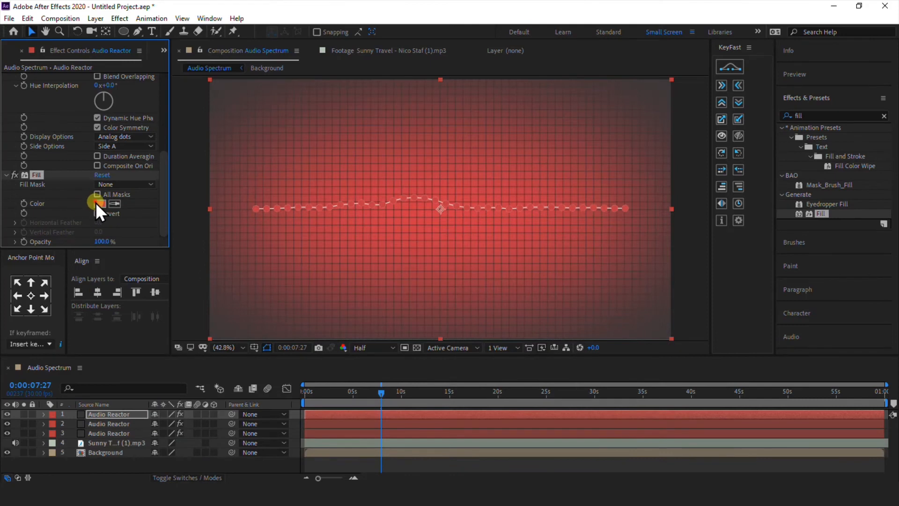
left_click(99, 204)
type("E63946")
left_click(296, 312)
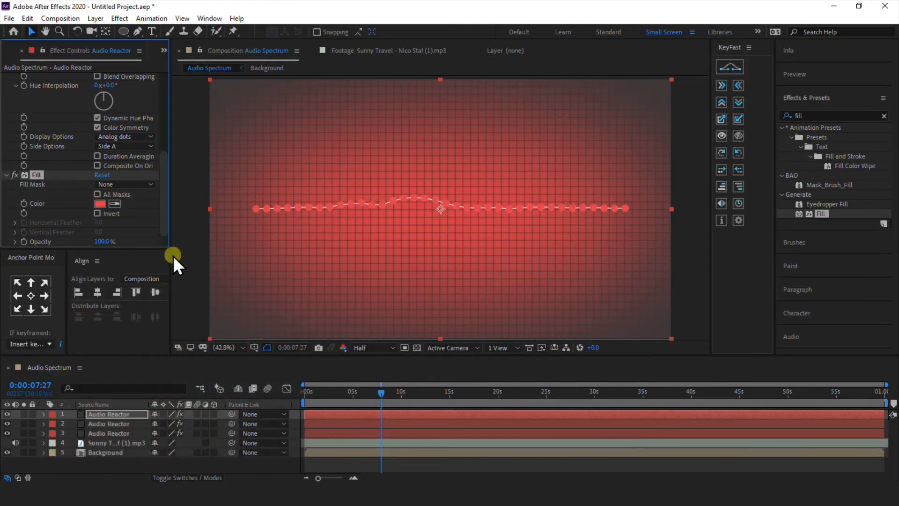
Reduce the red dots' thickness to 14.4 and preview the composition from the start at 33.3% view magnification.
scroll(135, 221, "up", 6)
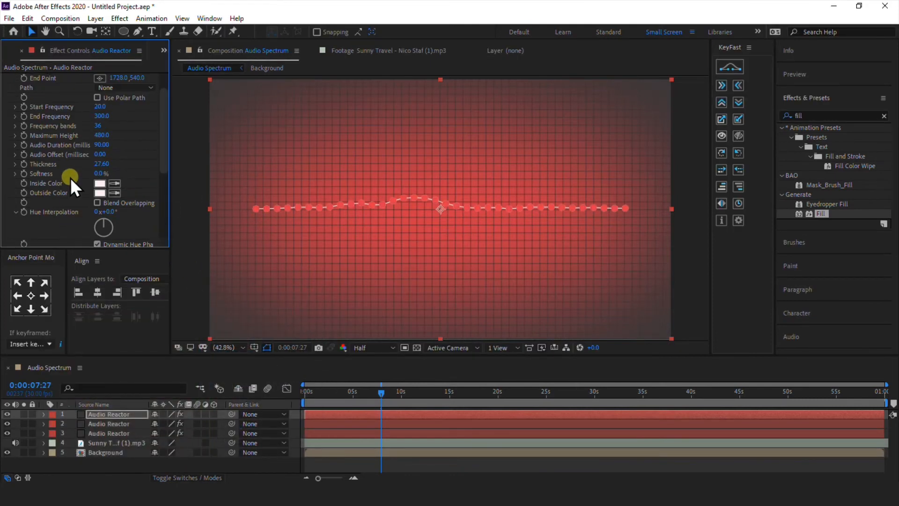
left_click_drag(97, 163, 18, 163)
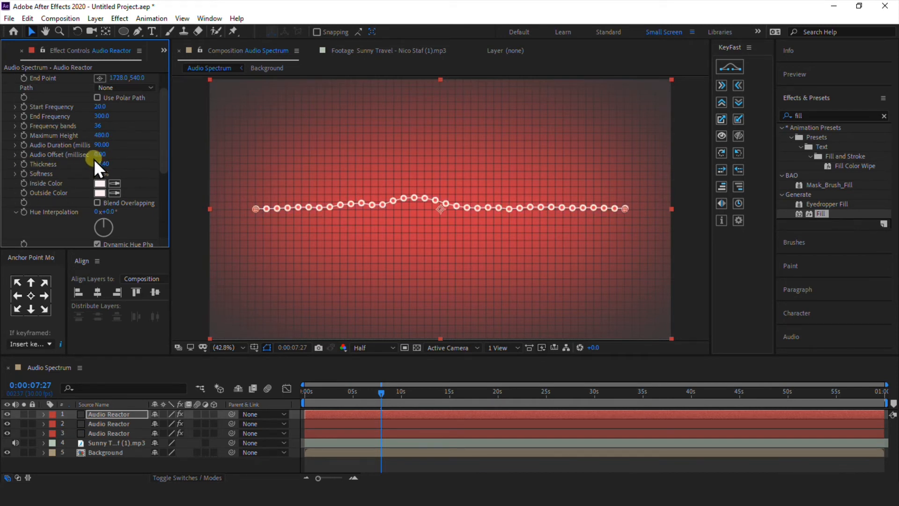
left_click(306, 394)
key("space")
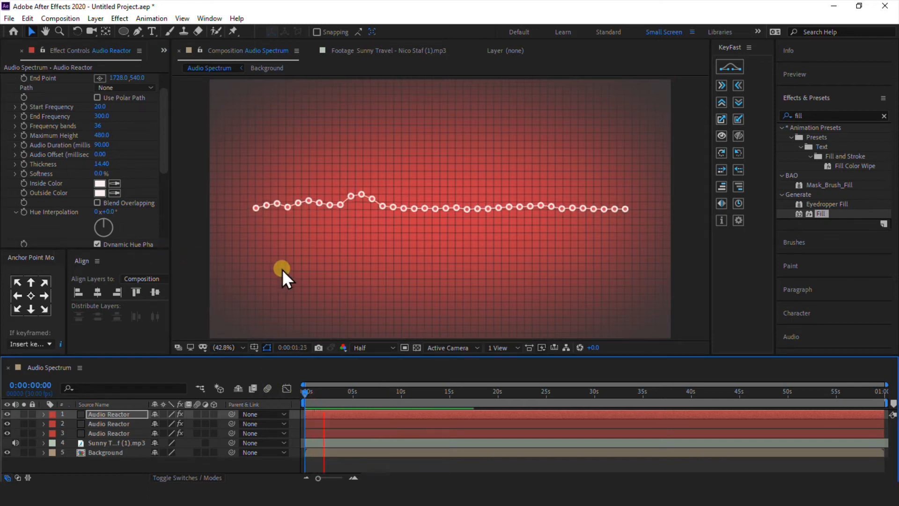
left_click(218, 348)
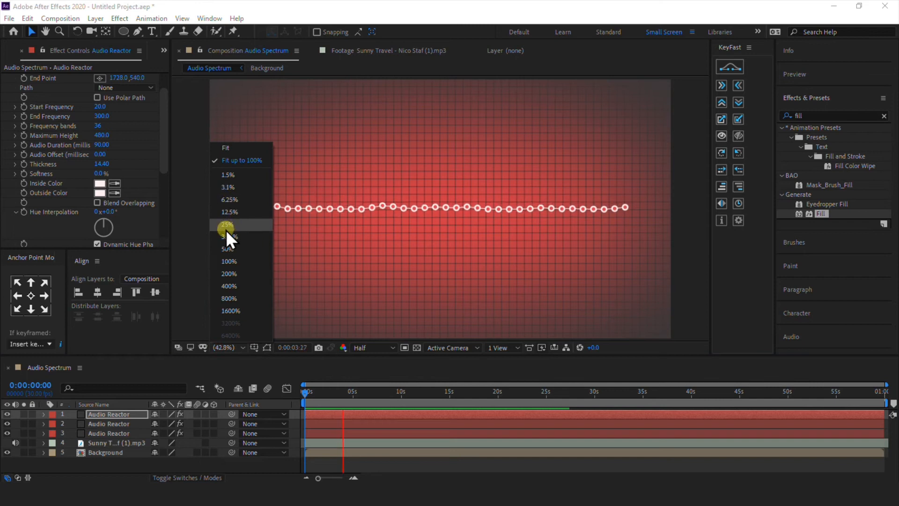
left_click(225, 240)
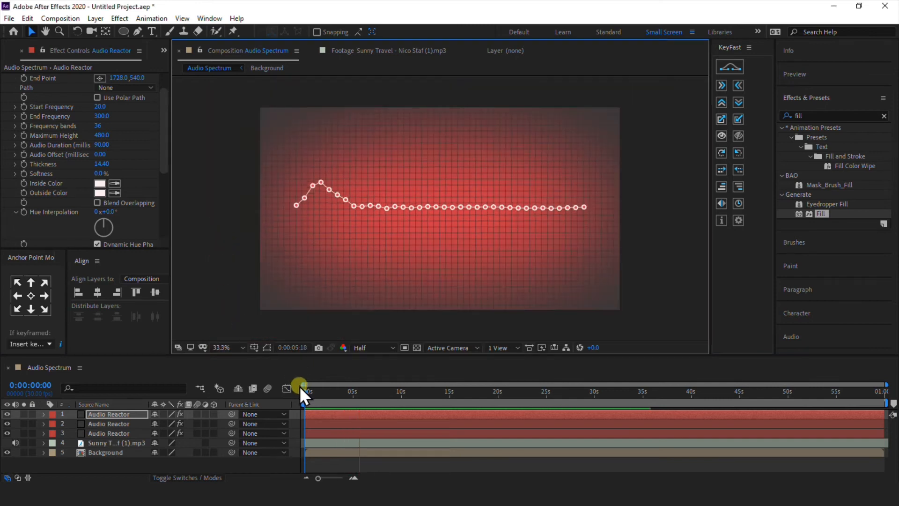
key("space")
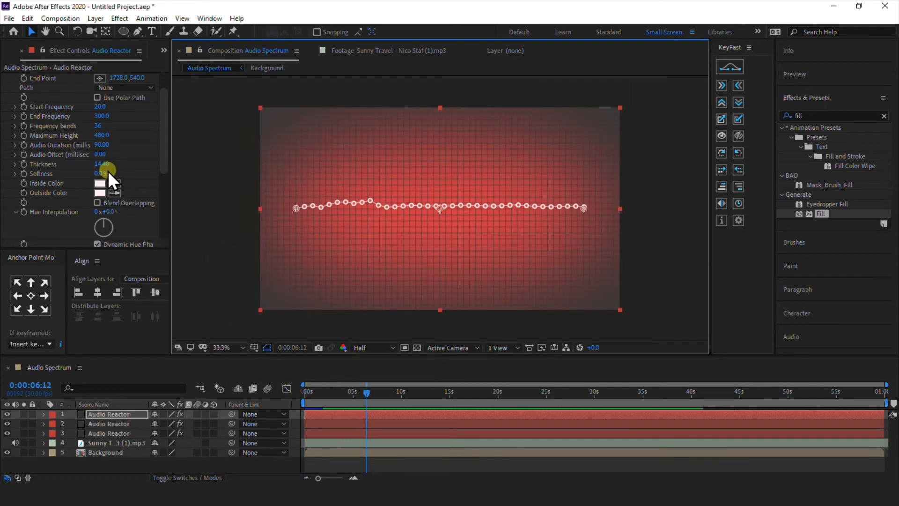
Set the red dots' thickness to 22.6 and preview the spectrum, also from around 23, 42 and 51 seconds.
left_click_drag(103, 164, 157, 168)
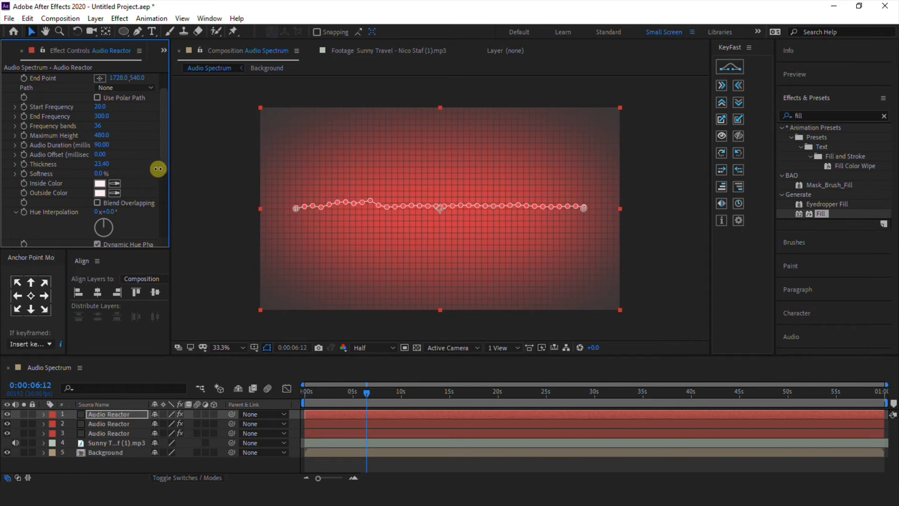
key("space")
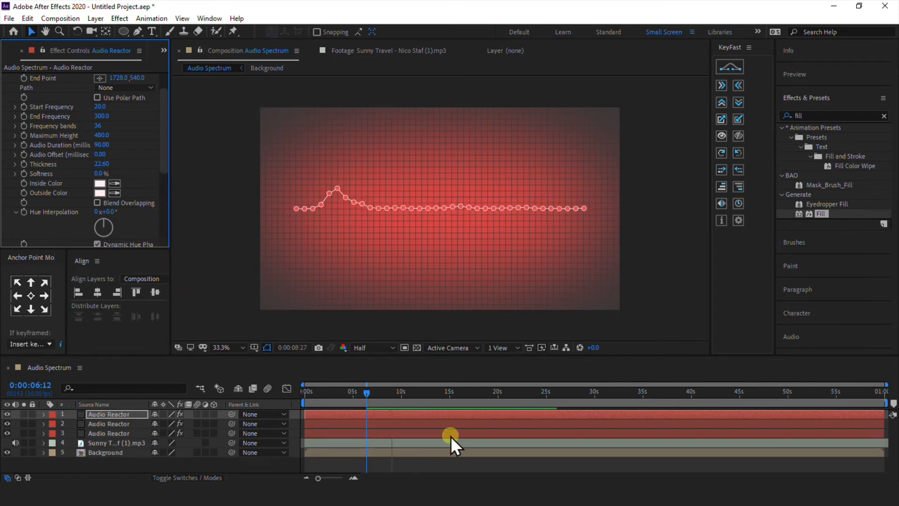
left_click(529, 395)
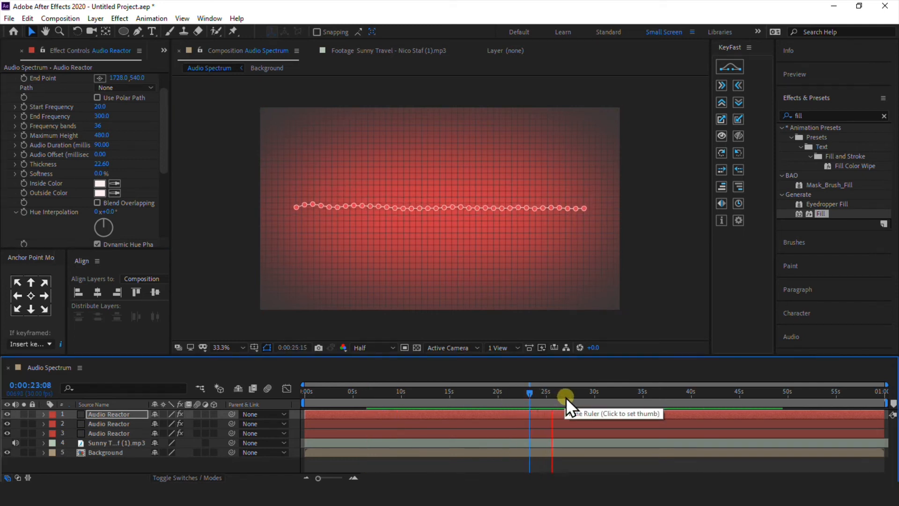
left_click(719, 392)
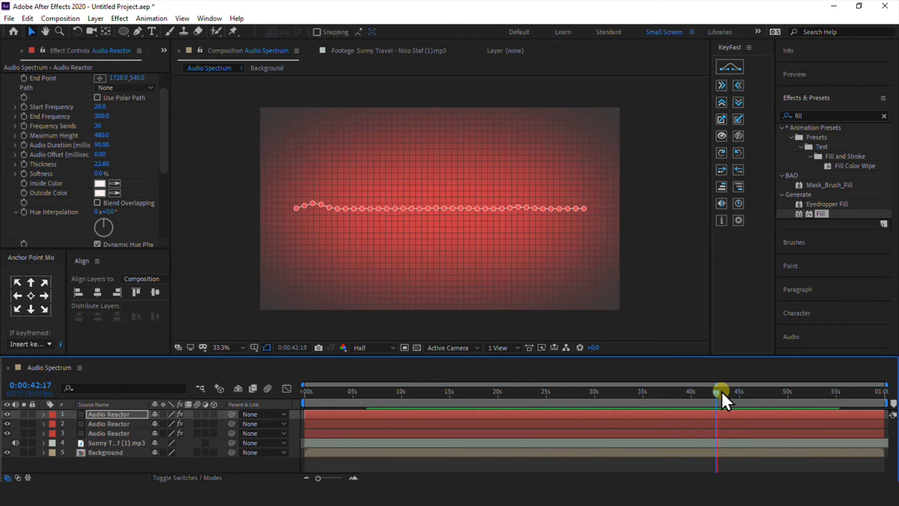
left_click(797, 395)
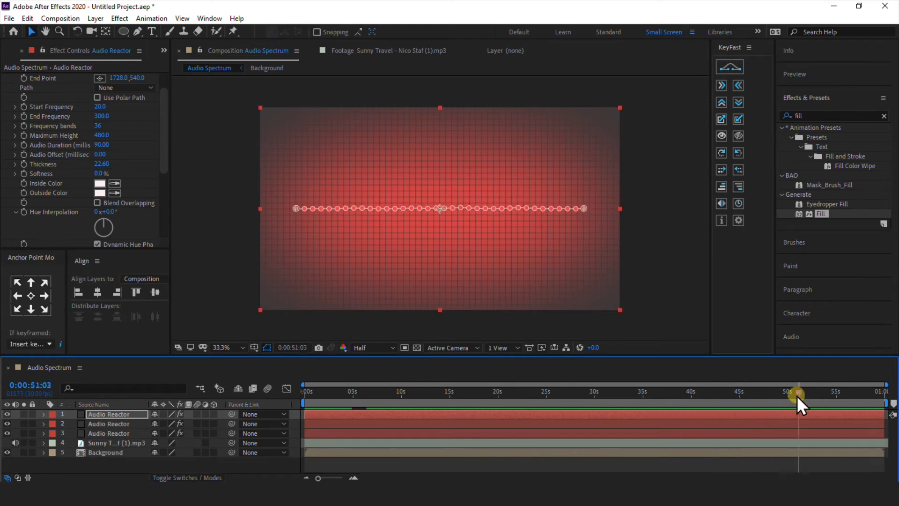
left_click(745, 418)
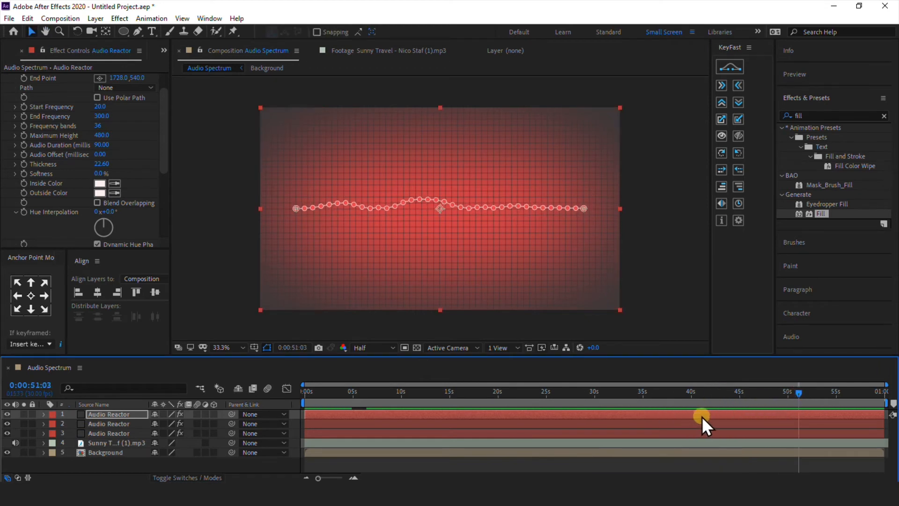
key("space")
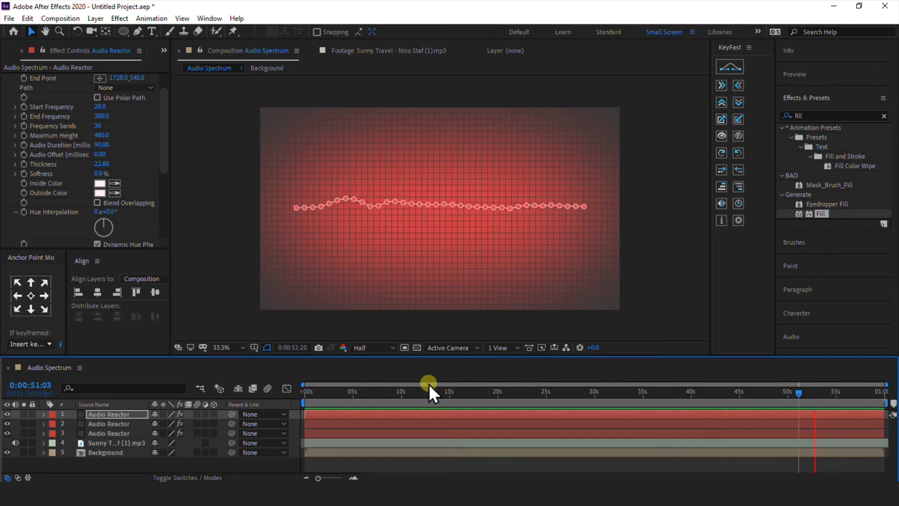
Return to the start of the composition, deselect all layers and add a null object.
left_click_drag(341, 389, 302, 397)
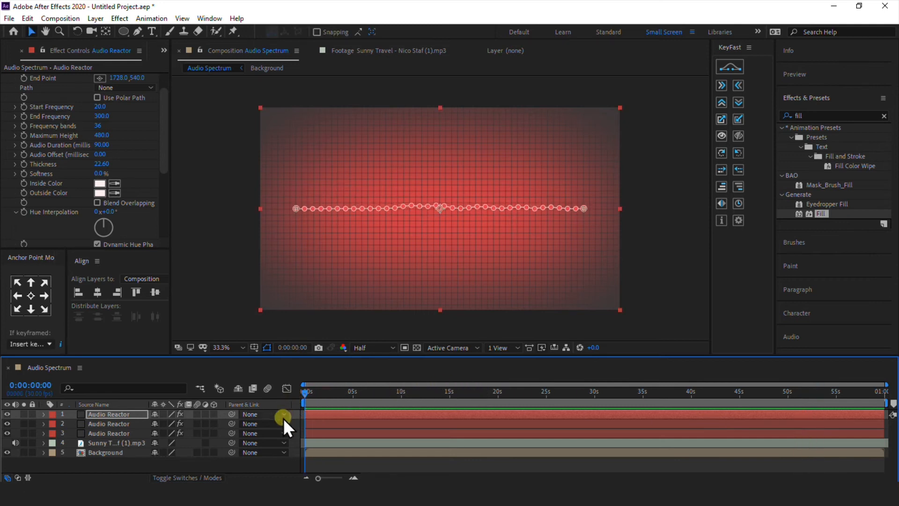
left_click(257, 463)
left_click(122, 436)
left_click(122, 462)
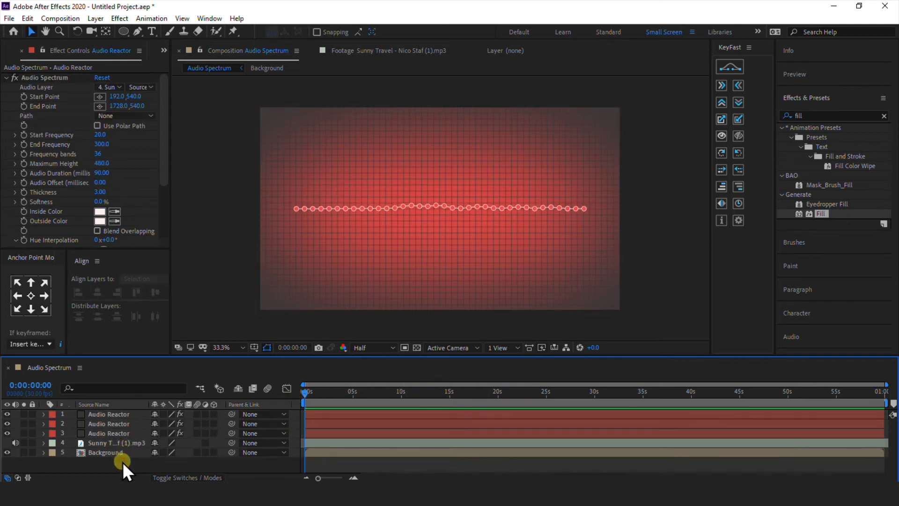
left_click(94, 19)
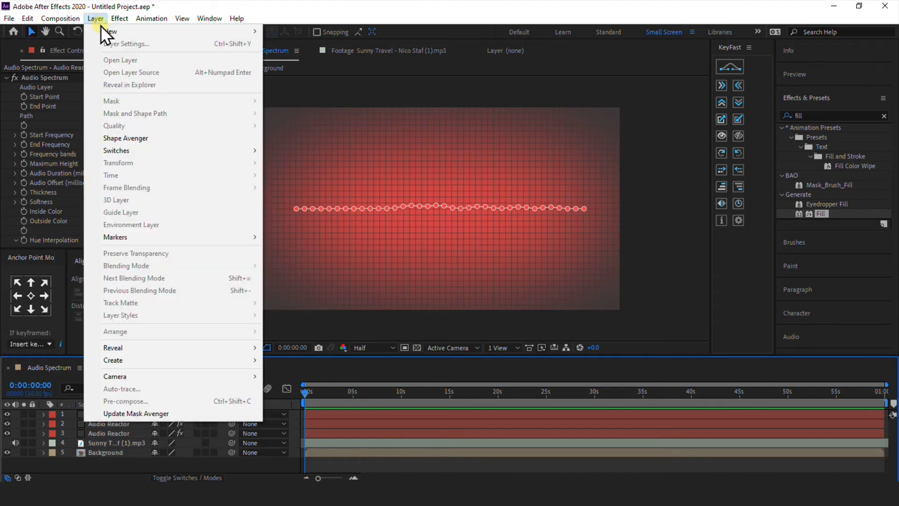
mouse_move(103, 31)
left_click(312, 80)
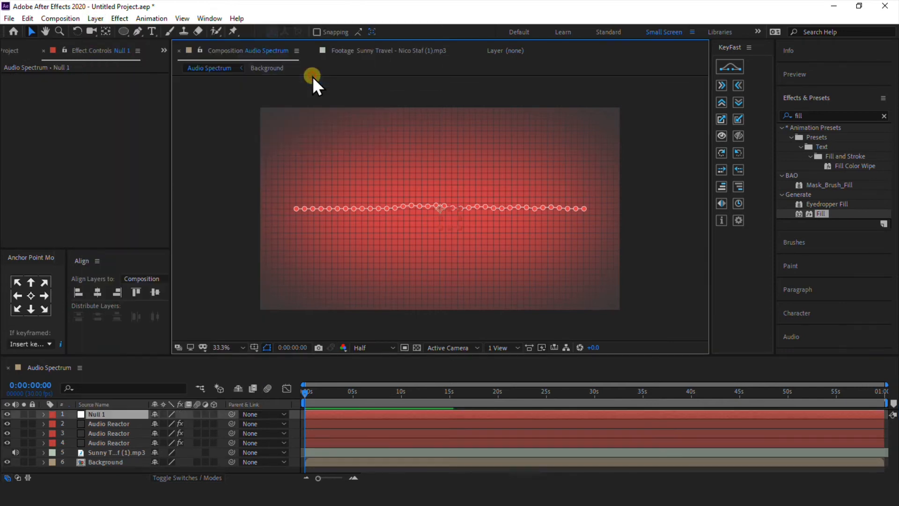
Set the null object's label color to Cyan and center its anchor point.
right_click(112, 417)
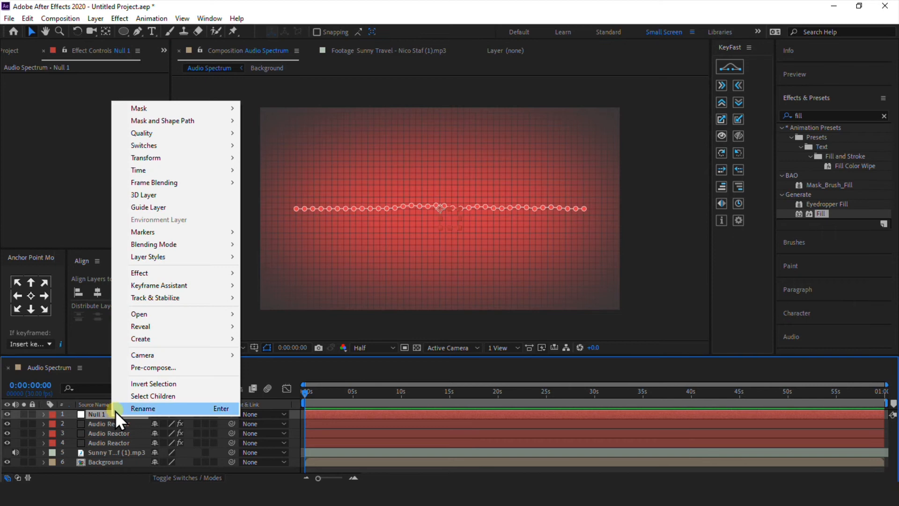
left_click(115, 411)
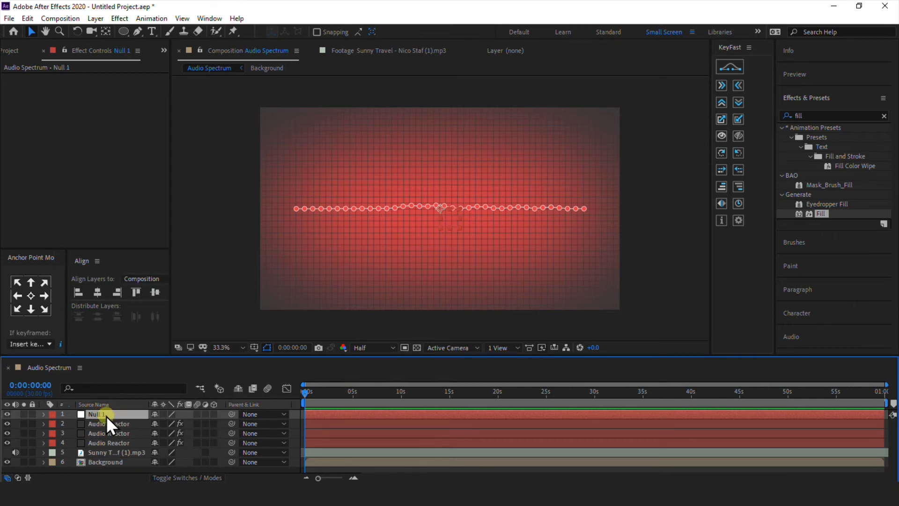
left_click(56, 415)
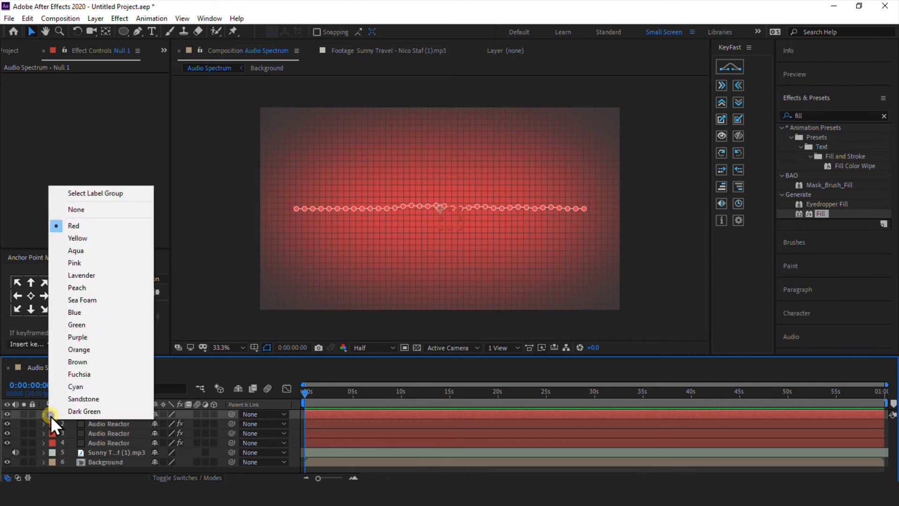
left_click(77, 386)
left_click(105, 422)
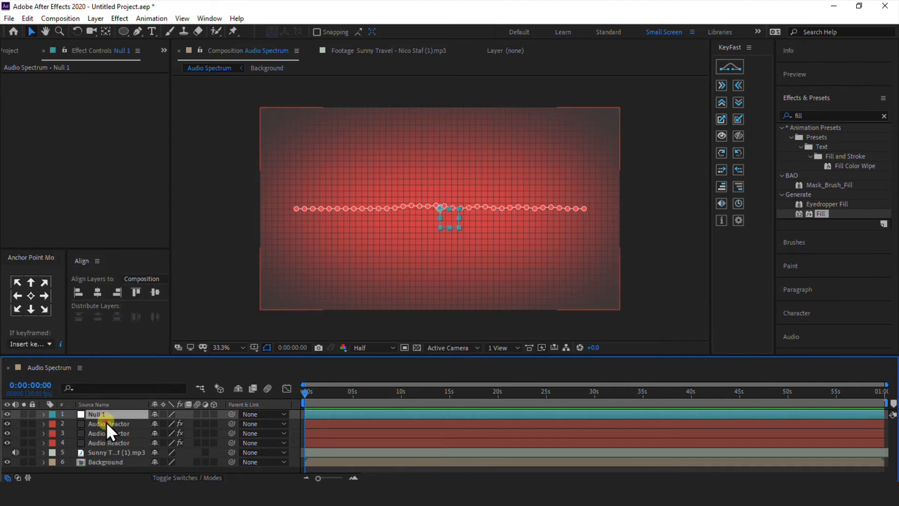
left_click(112, 414)
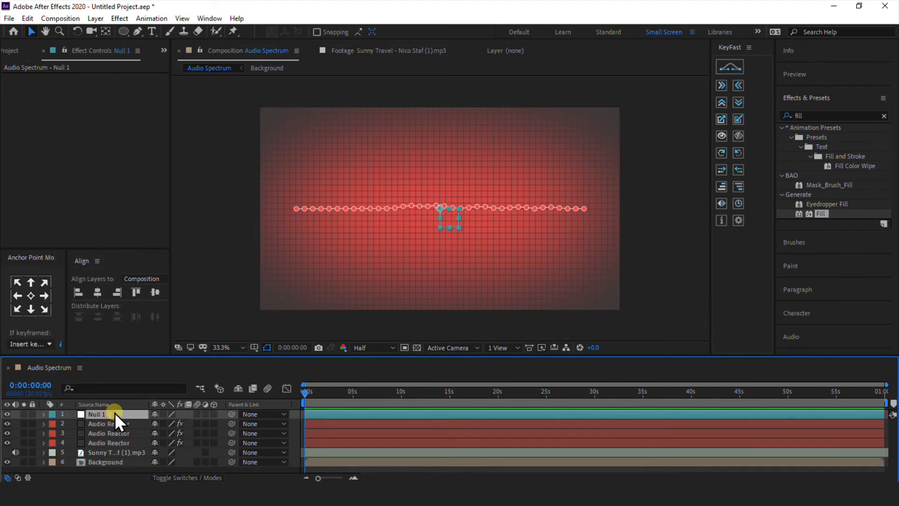
left_click(30, 293)
Parent the three Audio Reactor layers to Null 1.
left_click(106, 423)
left_click(140, 441, "shift")
left_click_drag(229, 425, 98, 414)
left_click(100, 414)
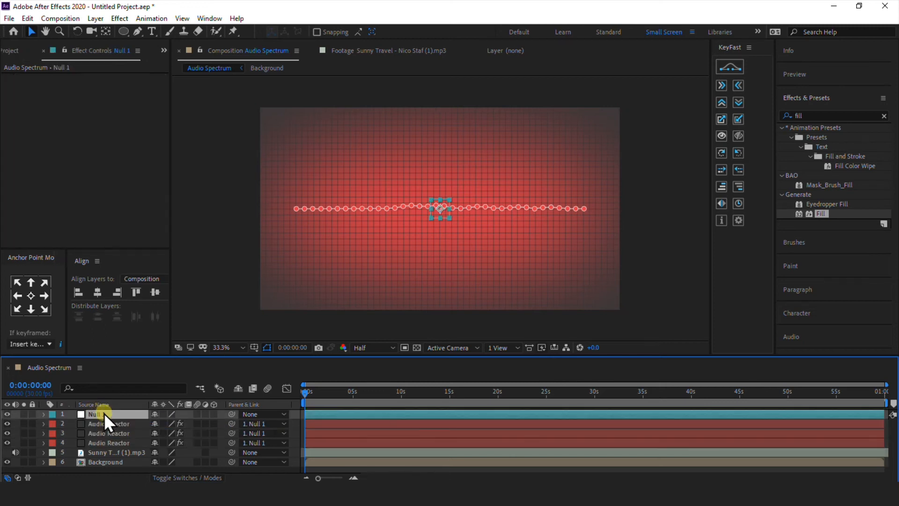
Mark the three Audio Reactor layers as shy and hide shy layers from the timeline.
left_click(104, 423)
left_click(104, 442, "shift")
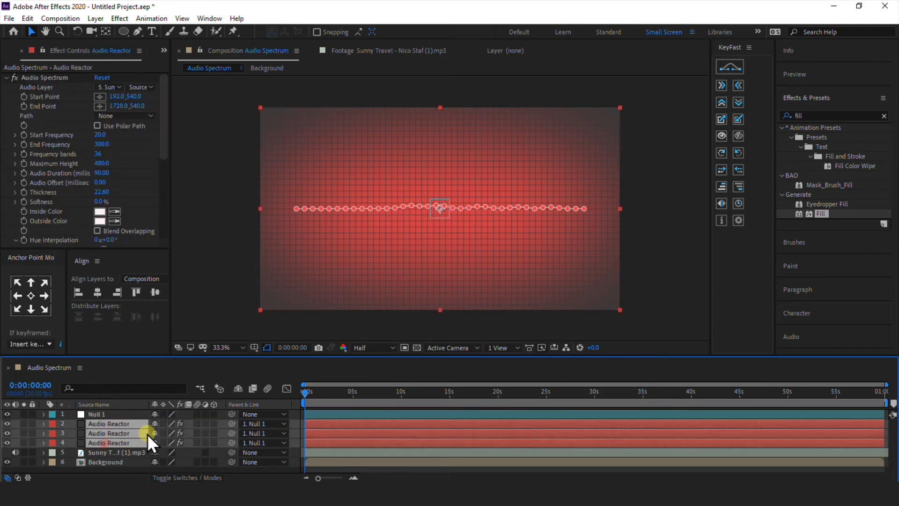
left_click(236, 389)
Lower the spectrum by setting Null 1's Y position to 803, then collapse the layer's properties and deselect it.
left_click(97, 414)
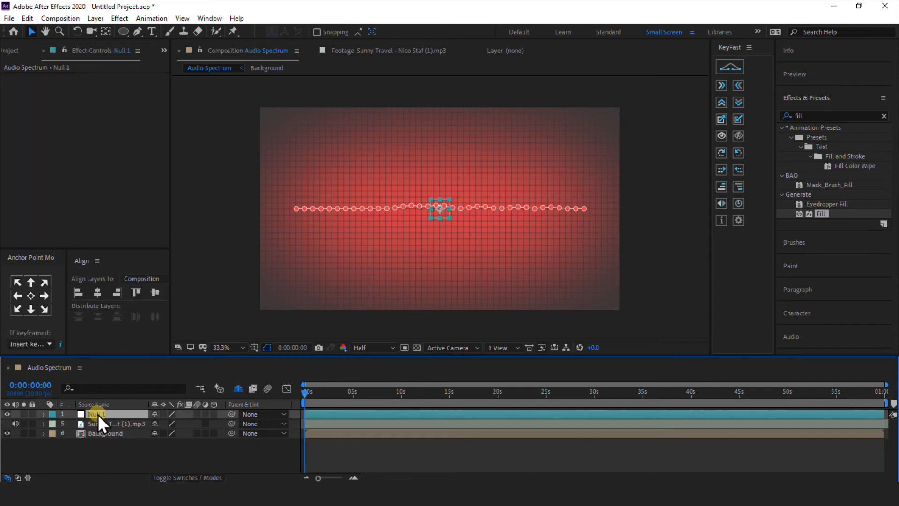
key("p")
left_click_drag(171, 423, 320, 419)
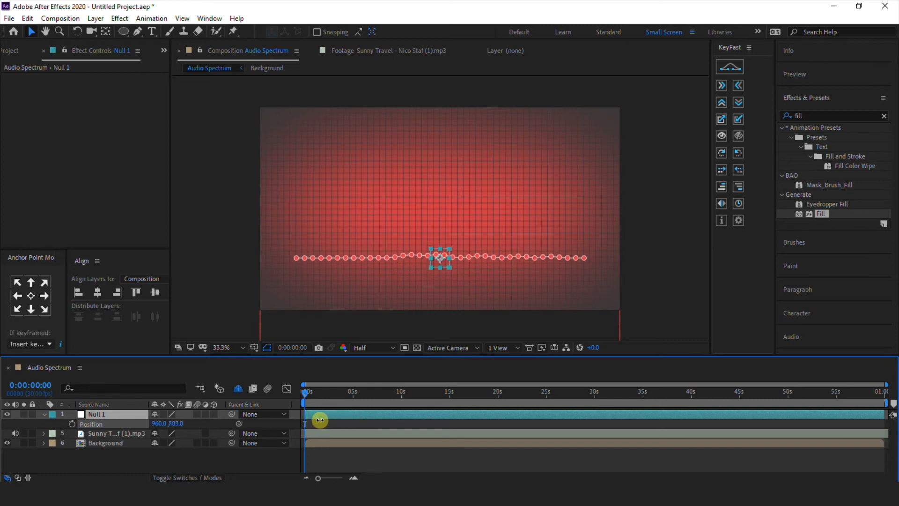
left_click(189, 449)
left_click(44, 414)
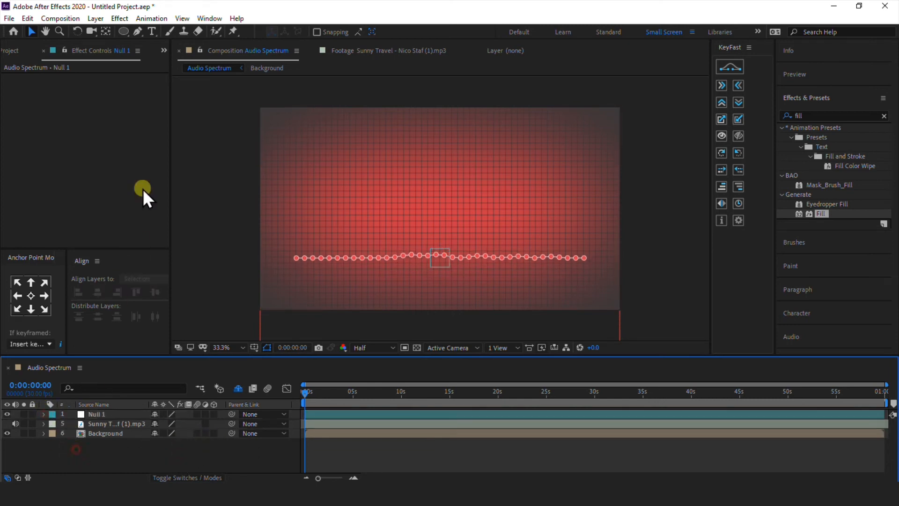
Choose the Pen tool and set its stroke to a solid white.
left_click(139, 31)
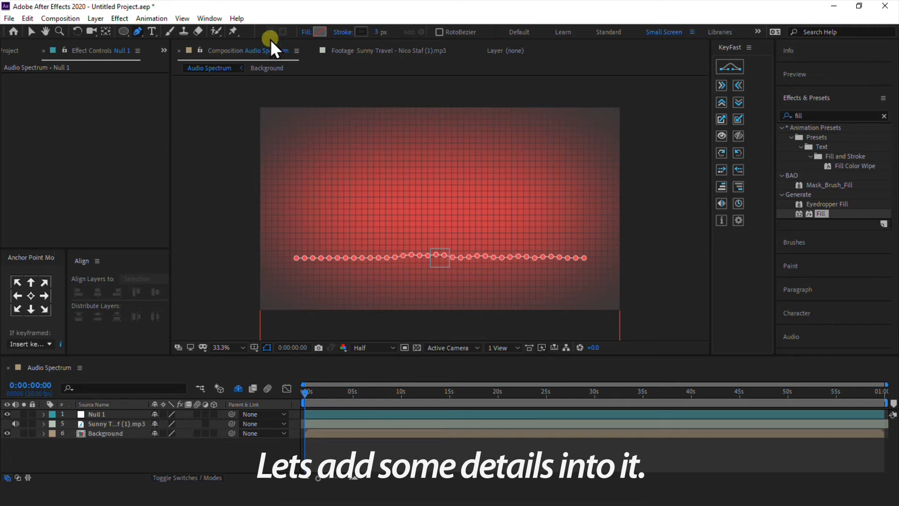
left_click(341, 31)
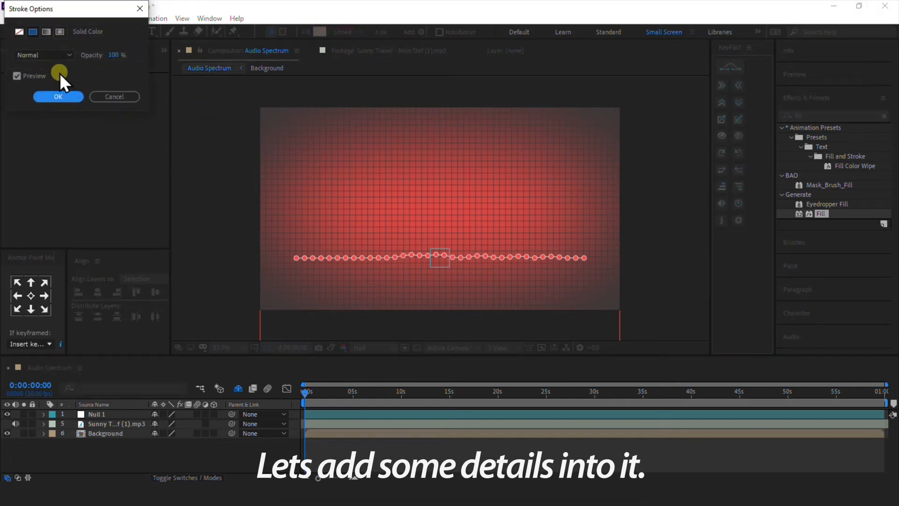
left_click(58, 95)
left_click(367, 34)
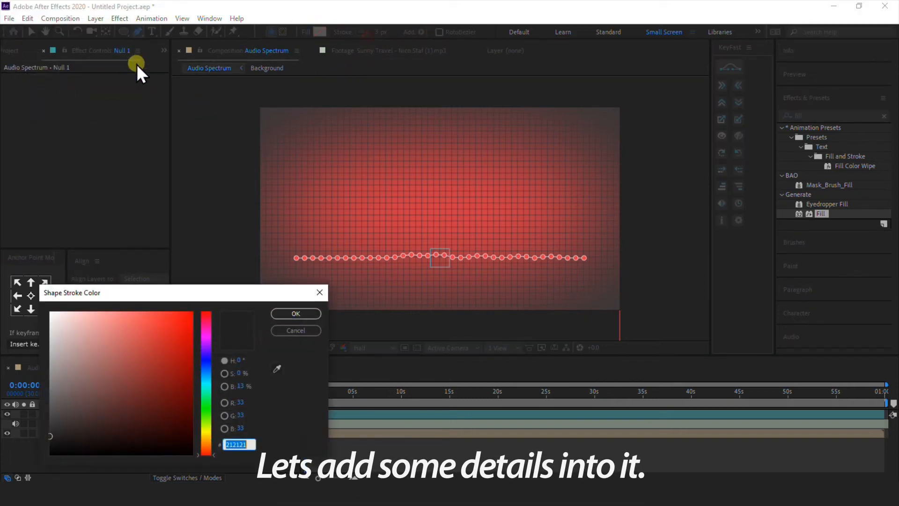
left_click_drag(70, 315, 58, 312)
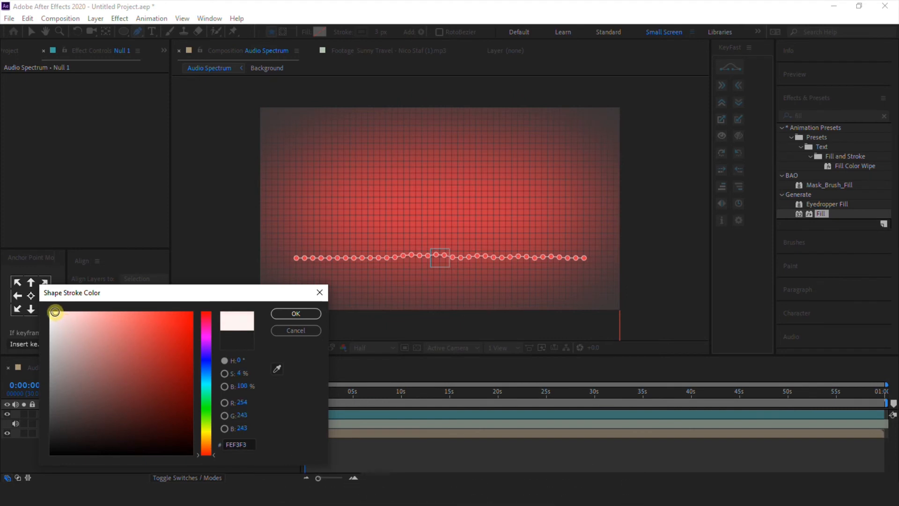
left_click(295, 313)
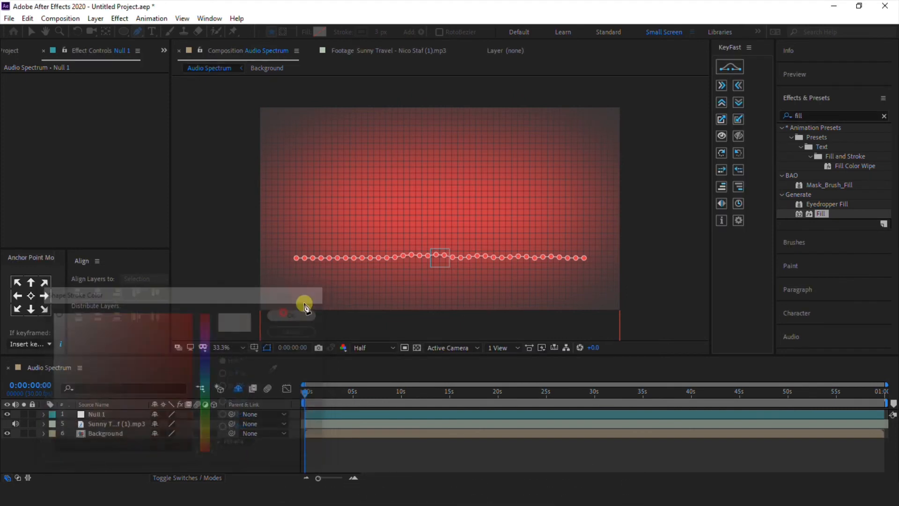
Draw a straight horizontal line below the spectrum, matching its width, and set its stroke width to 5 px.
left_click(296, 281)
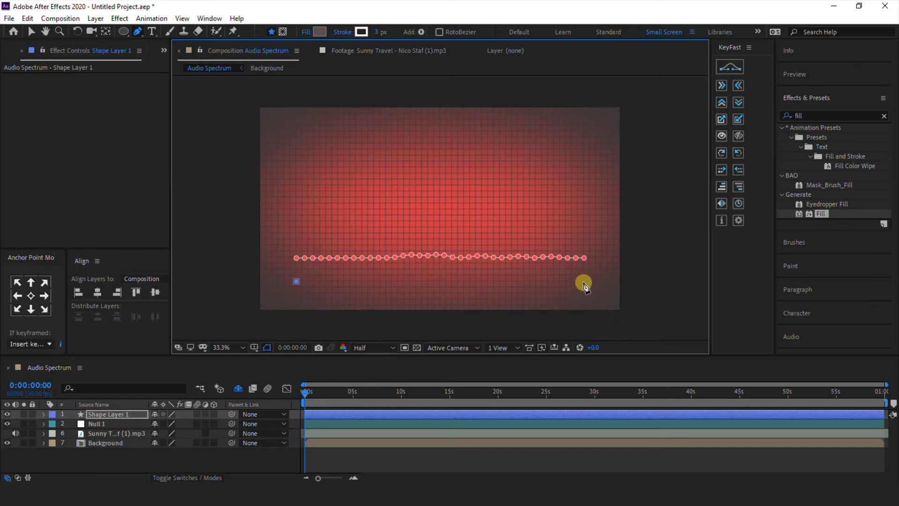
left_click(582, 282)
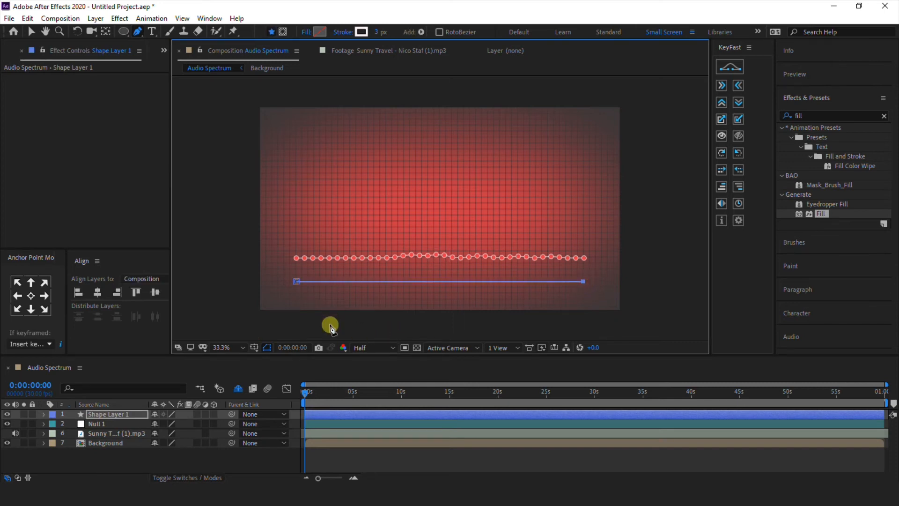
left_click(251, 453)
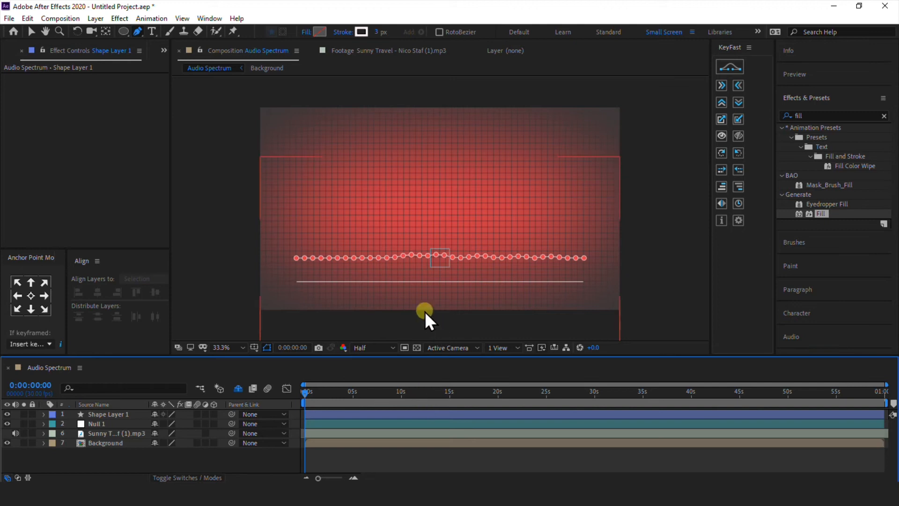
key("v")
left_click(416, 281)
left_click(383, 412)
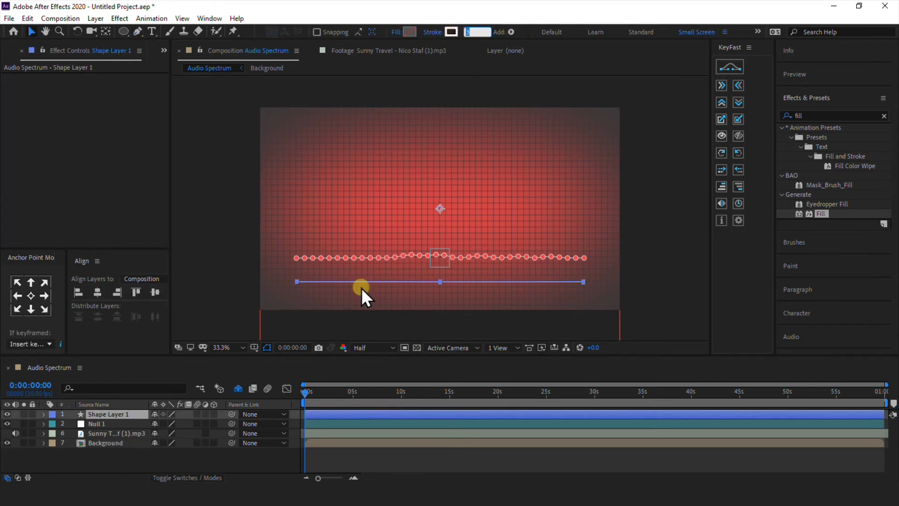
left_click(253, 459)
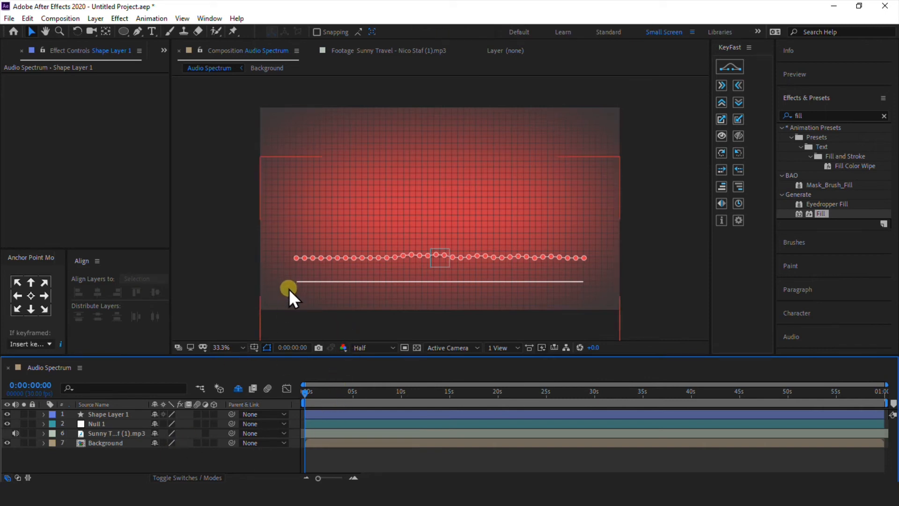
Choose the Ellipse tool with a solid fill and sample the fill color from the spectrum's red dots.
scroll(288, 289, "up", 3)
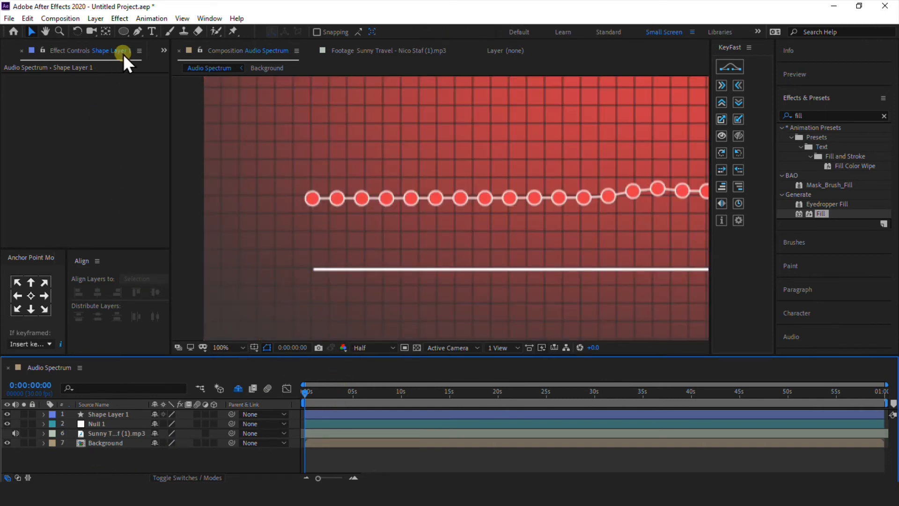
left_click(123, 31)
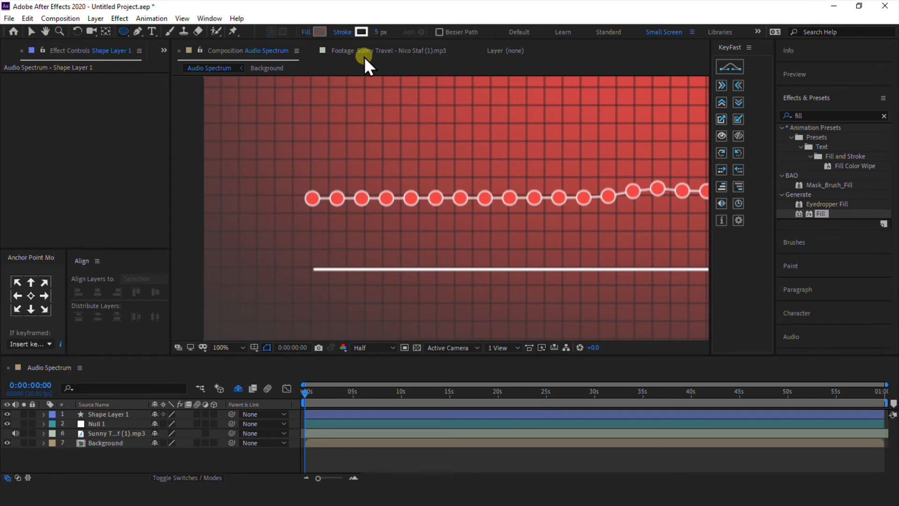
left_click(307, 32)
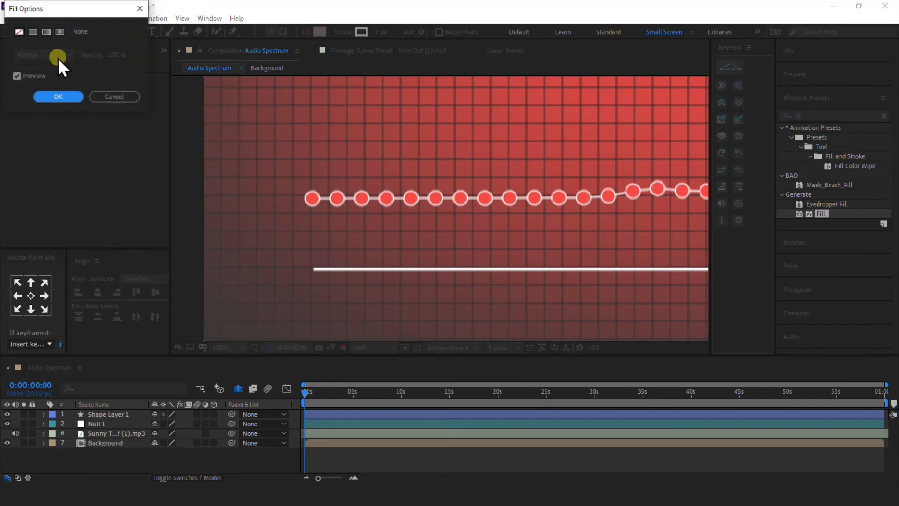
left_click(33, 31)
left_click(57, 96)
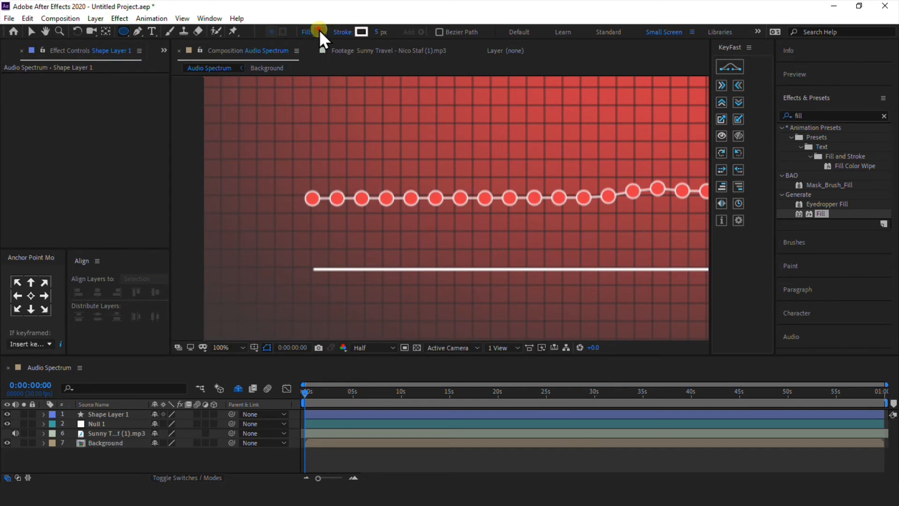
left_click(319, 30)
left_click(277, 368)
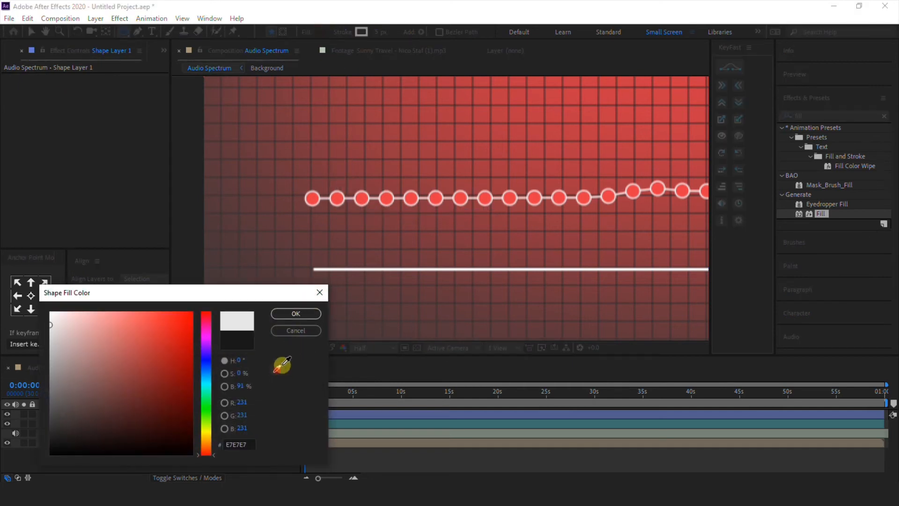
left_click(390, 189)
left_click(300, 313)
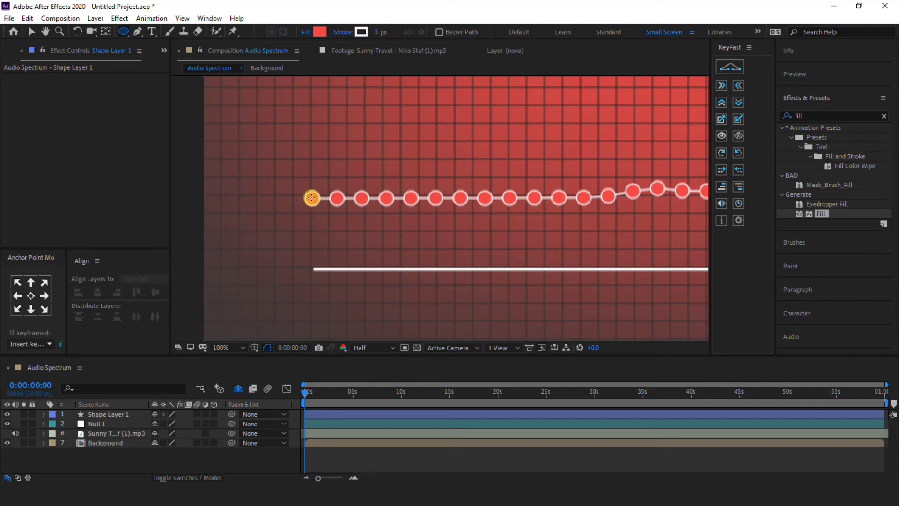
Draw a small red circle at the spectrum's first dot, center its anchor point and move it onto the left end of the white line.
left_click_drag(311, 198, 321, 207)
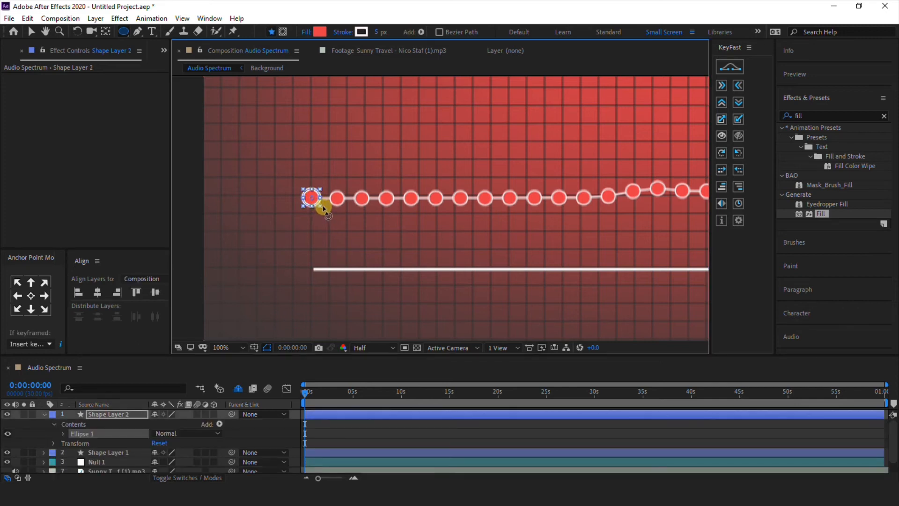
key("v")
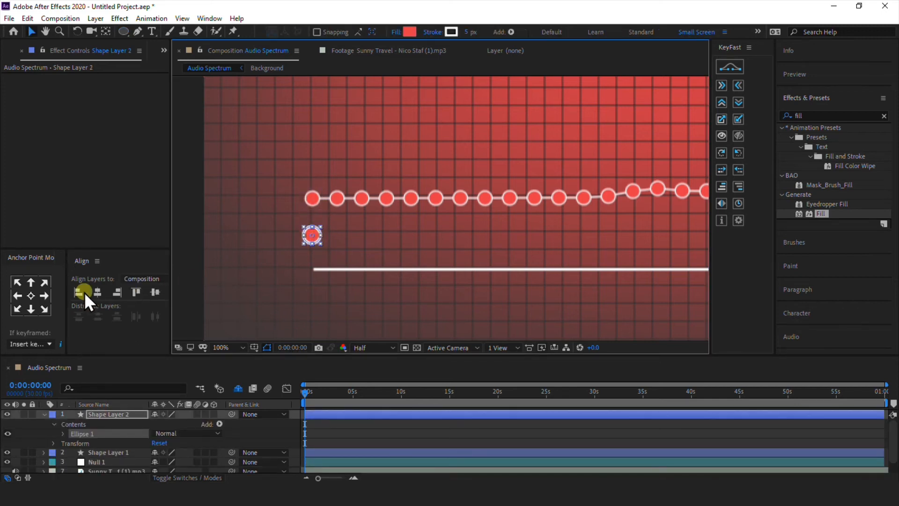
left_click(25, 291)
left_click_drag(303, 243, 311, 270)
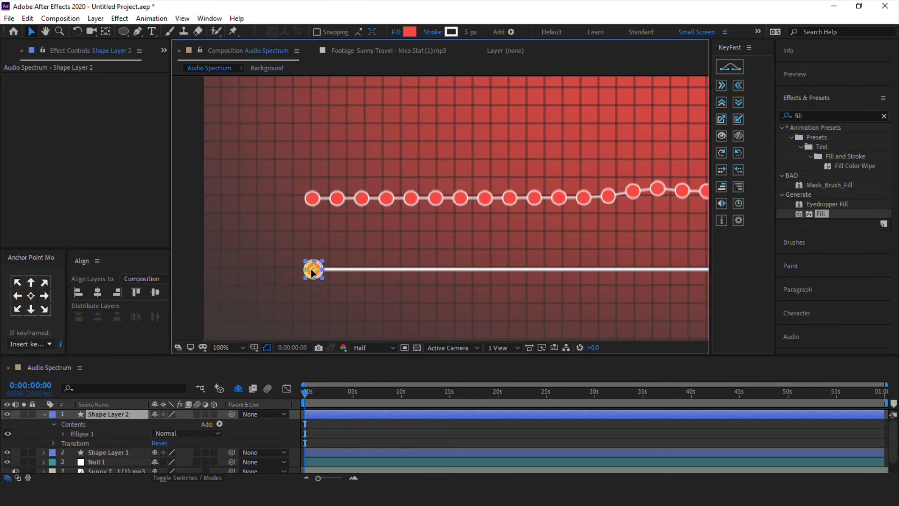
left_click(43, 414)
Set the white line's stroke width to 12 px.
left_click(75, 423)
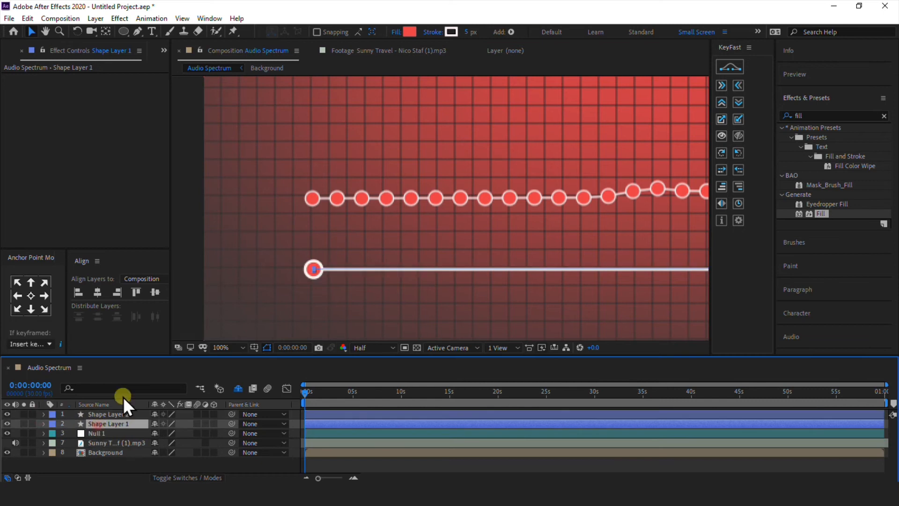
scroll(243, 313, "down", 3)
scroll(246, 316, "up", 2)
key("space")
left_click_drag(407, 296, 404, 280)
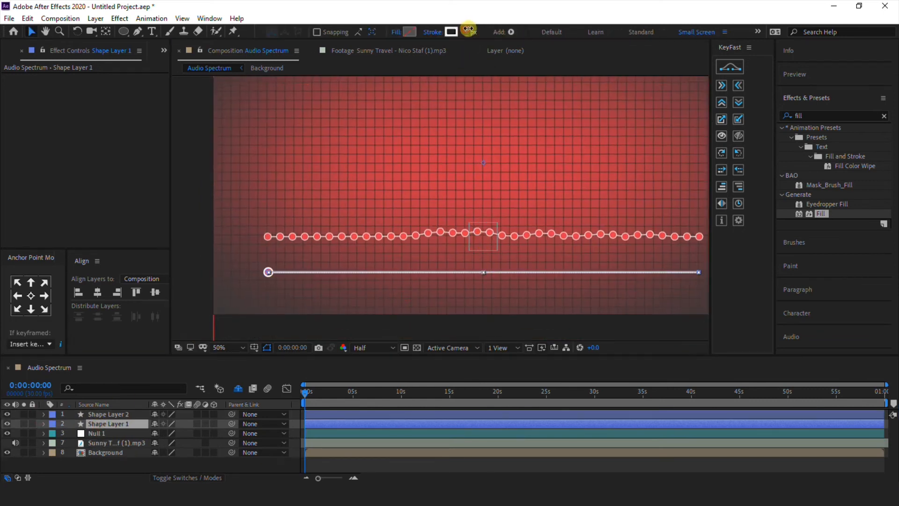
left_click_drag(468, 30, 471, 29)
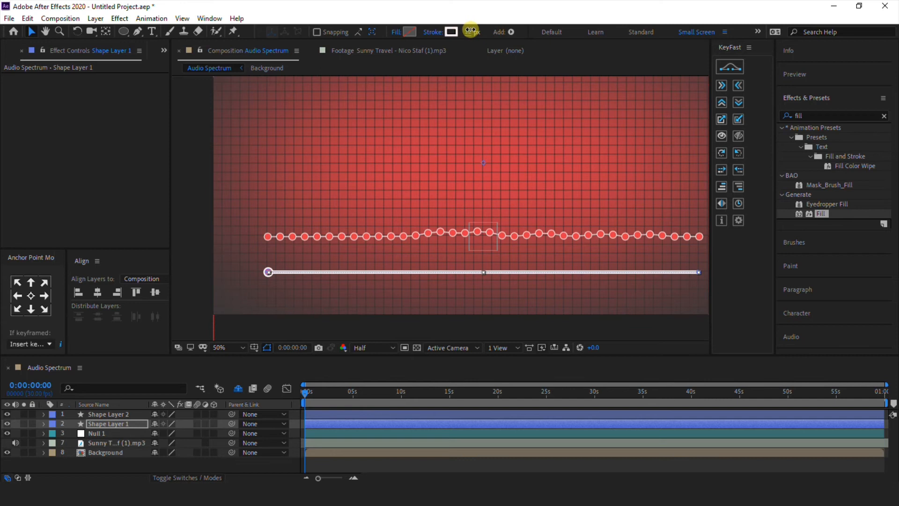
left_click(203, 468)
Move the white line's anchor point to its left end.
left_click(103, 424)
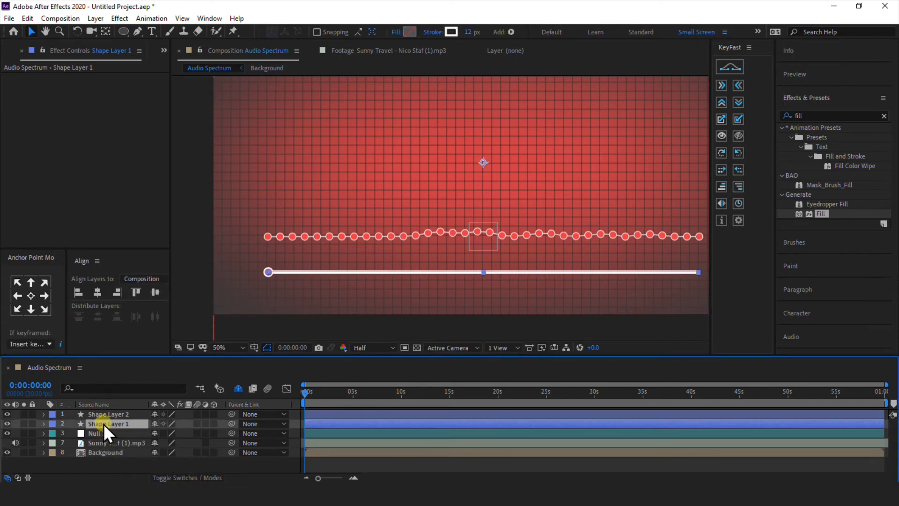
left_click(17, 295)
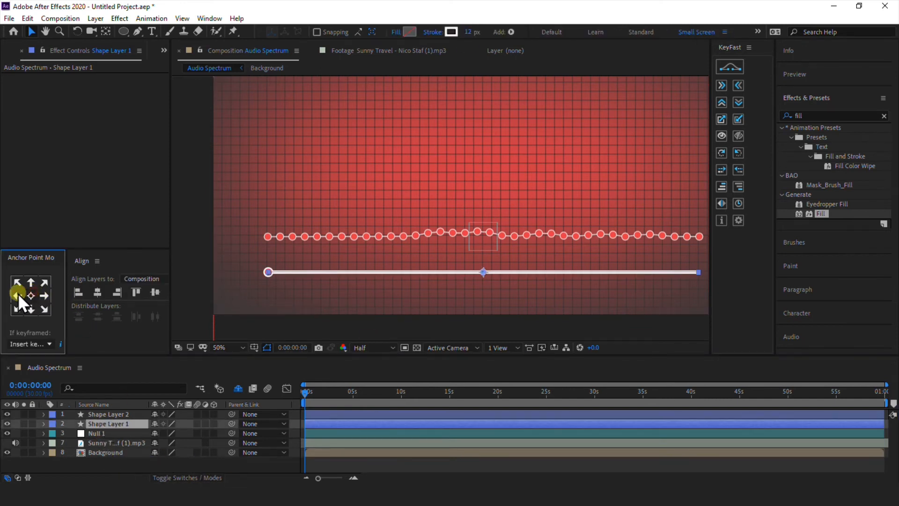
right_click(110, 423)
key("Escape")
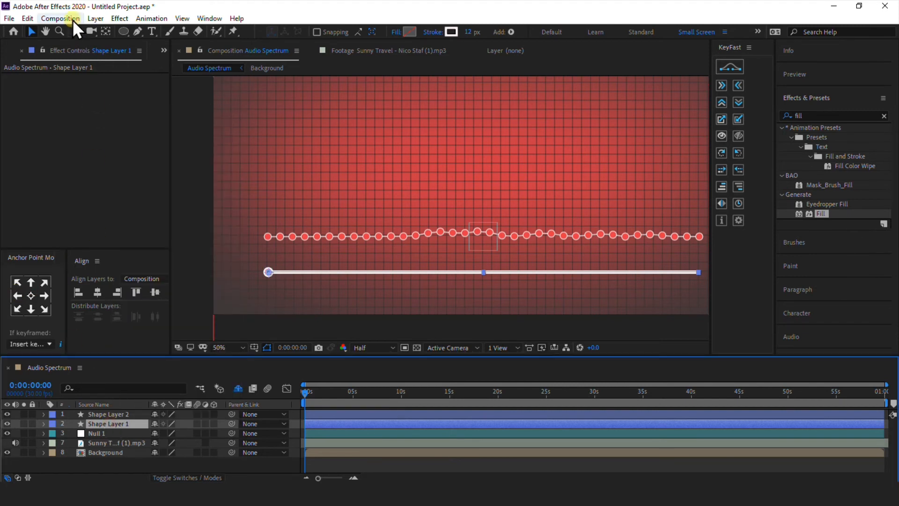
Duplicate the white line's shape layer.
left_click(88, 18)
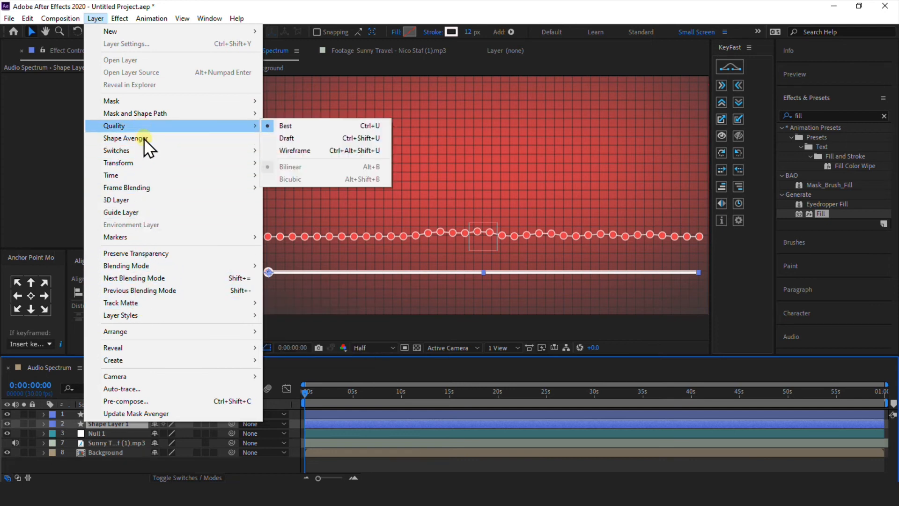
left_click(31, 20)
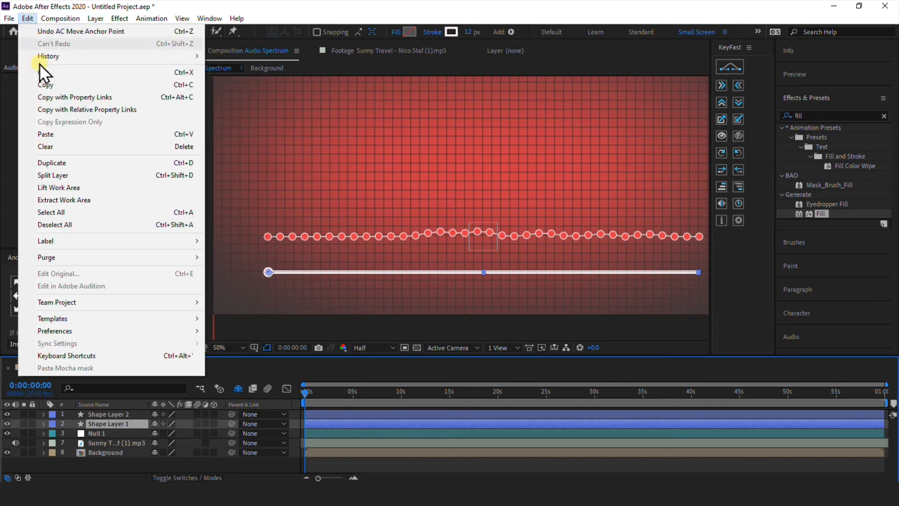
left_click(73, 164)
left_click(128, 383)
key("ctrl+d")
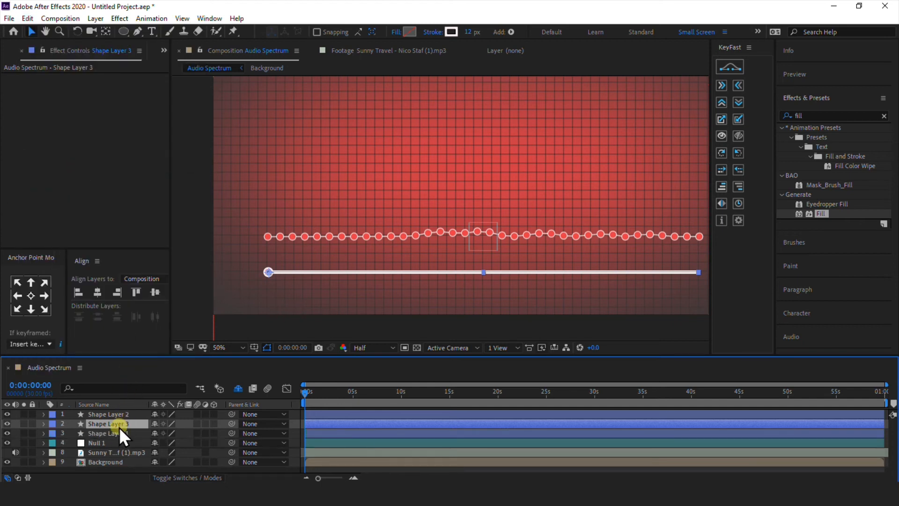
Hide the duplicated line layer and set the original white line's opacity to 28%.
left_click(6, 423)
left_click(96, 435)
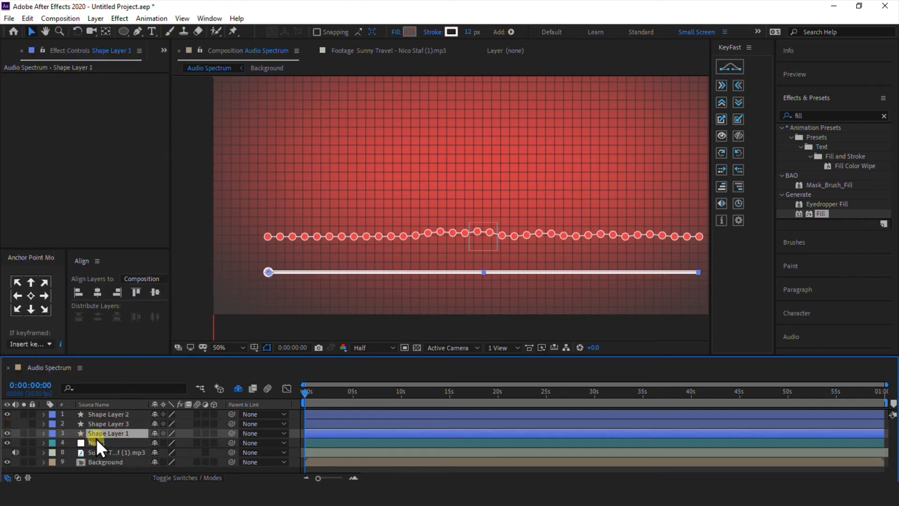
key("t")
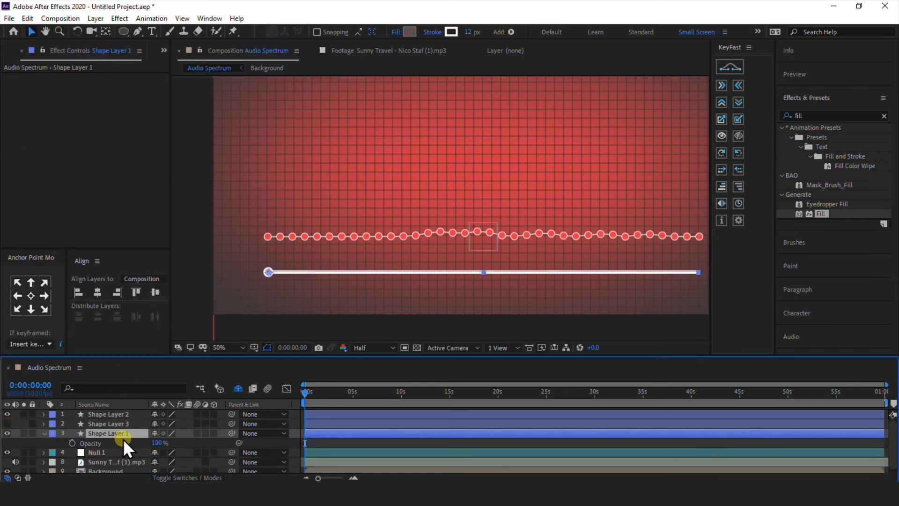
left_click_drag(154, 443, 120, 448)
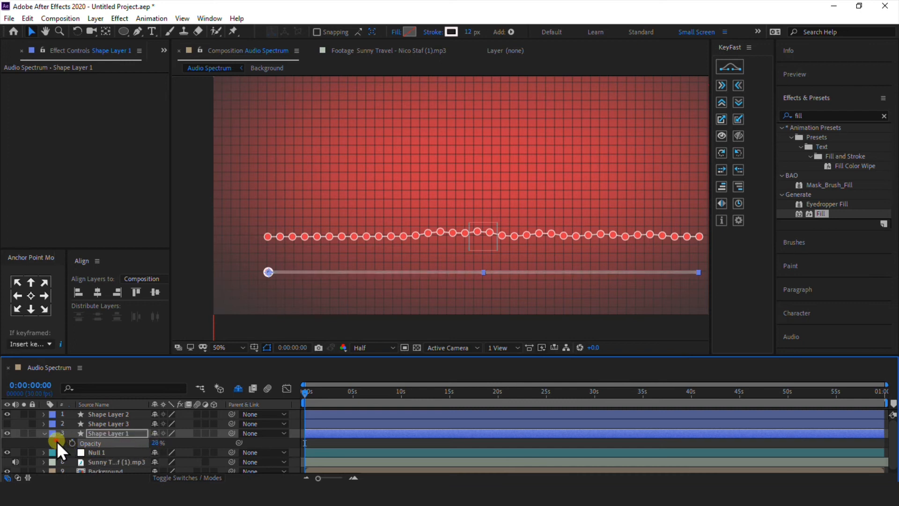
left_click(32, 433)
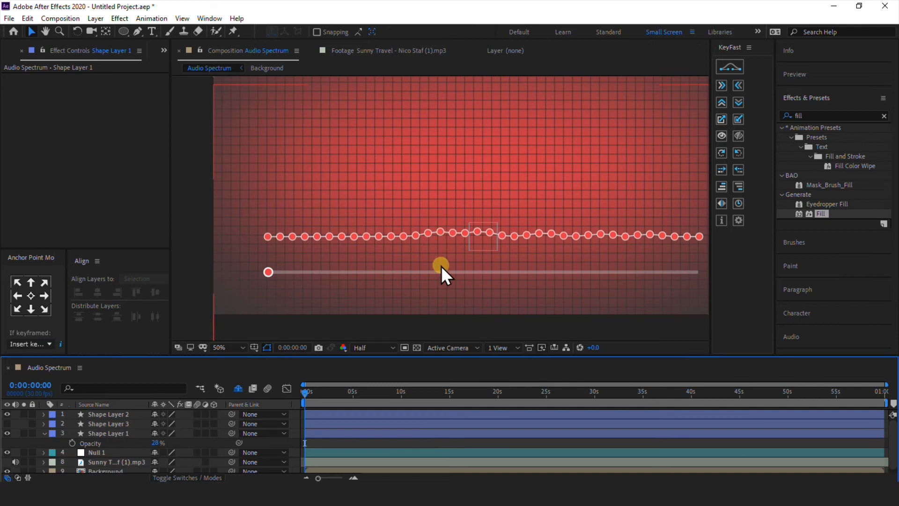
left_click(44, 433)
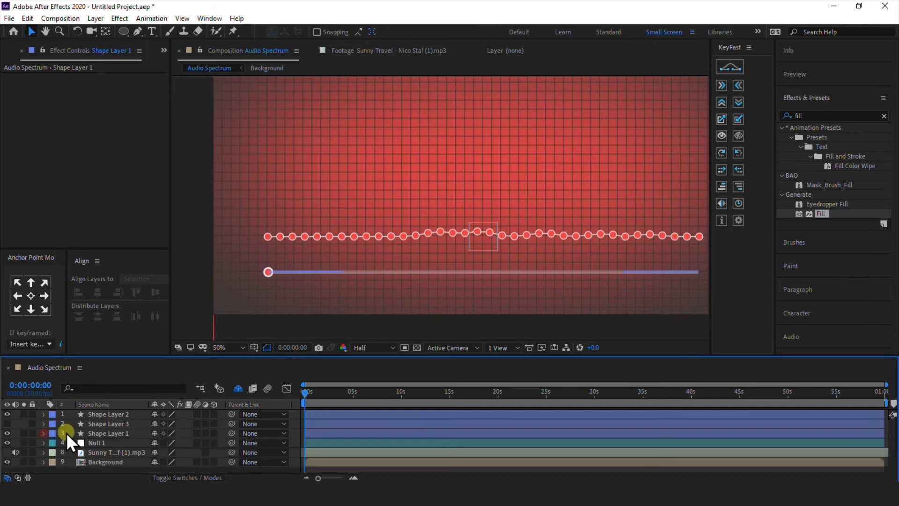
Show the duplicated line layer again and add Trim Paths to its contents.
left_click(99, 423)
left_click(7, 423)
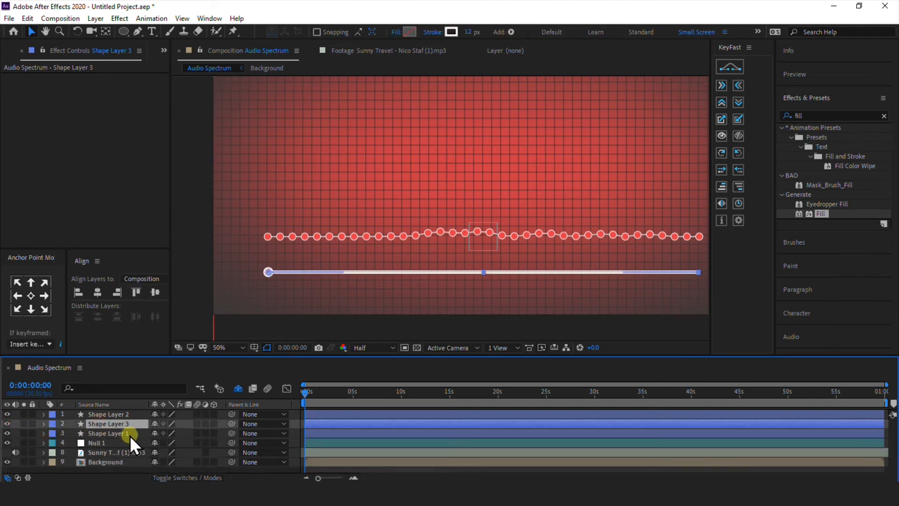
left_click(43, 423)
left_click(218, 434)
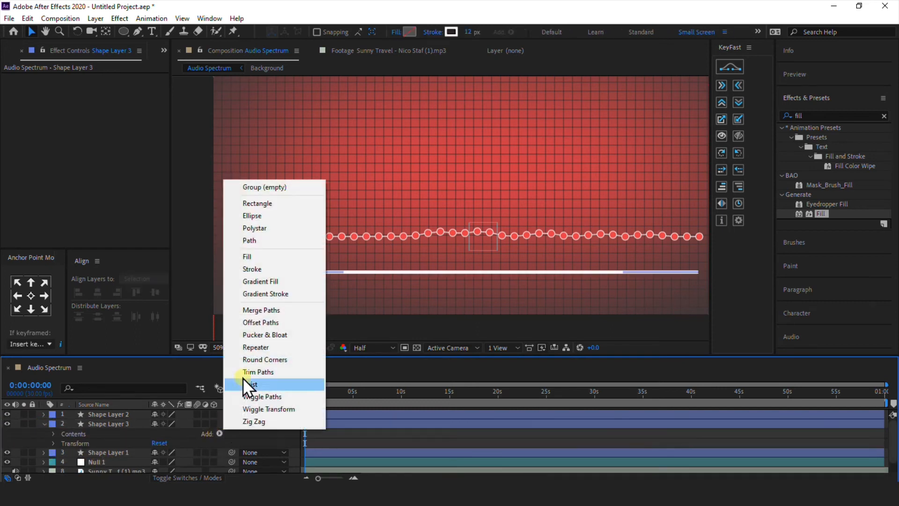
left_click(256, 372)
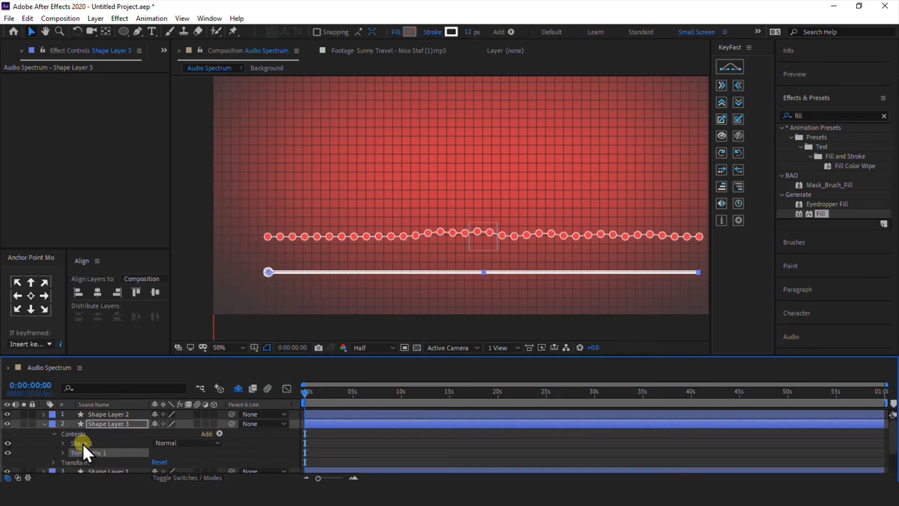
Set the Trim Paths End to 0% and keyframe it at 0:00:00:00.
left_click(62, 454)
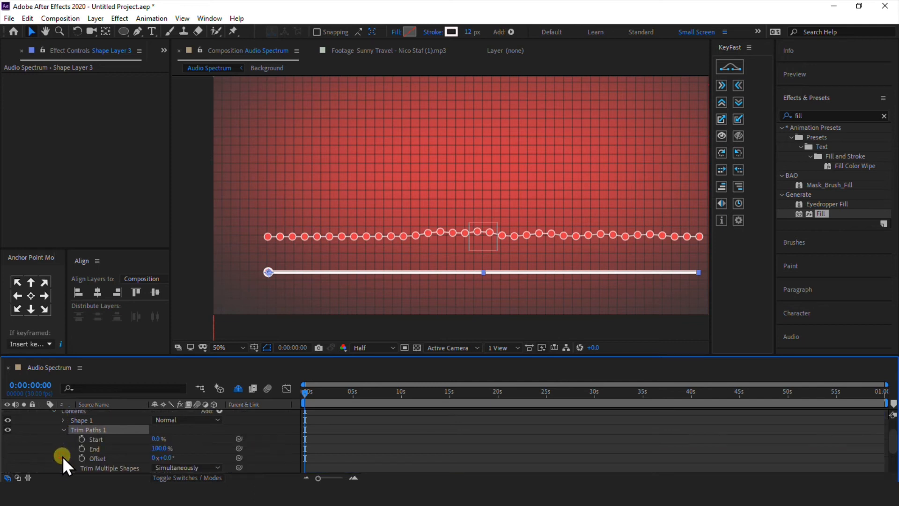
left_click_drag(157, 450, 91, 450)
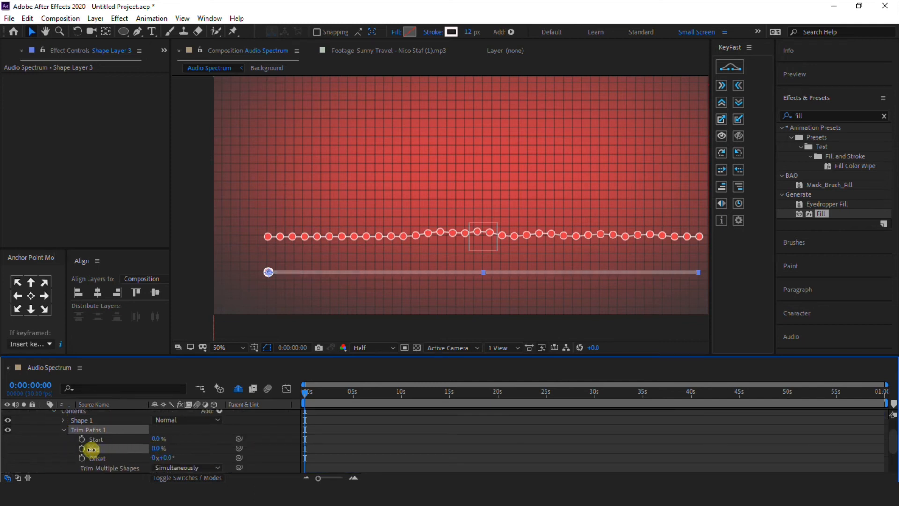
left_click(82, 449)
Keyframe the Trim Paths End at 100%, move that keyframe to the composition's end and return to the start time.
left_click_drag(840, 389, 867, 395)
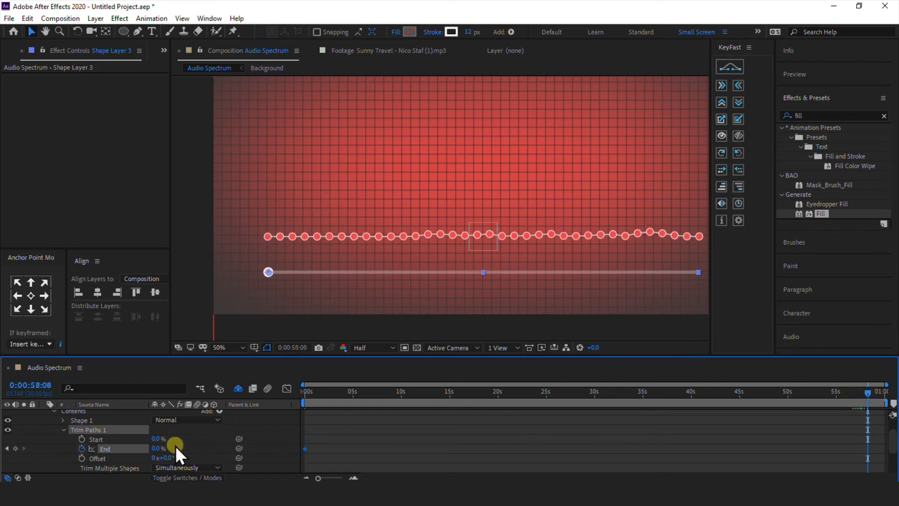
left_click(159, 448)
type("100")
key("Return")
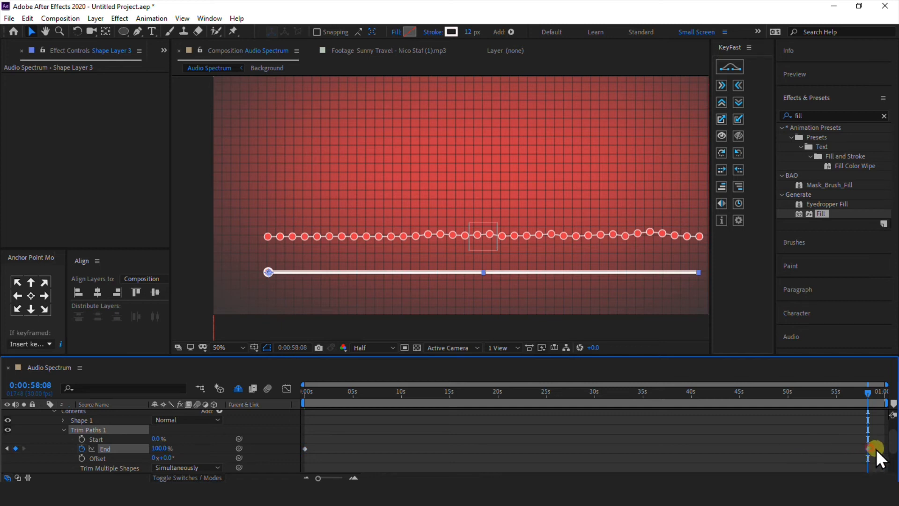
left_click_drag(875, 449, 883, 449)
left_click_drag(841, 398, 302, 395)
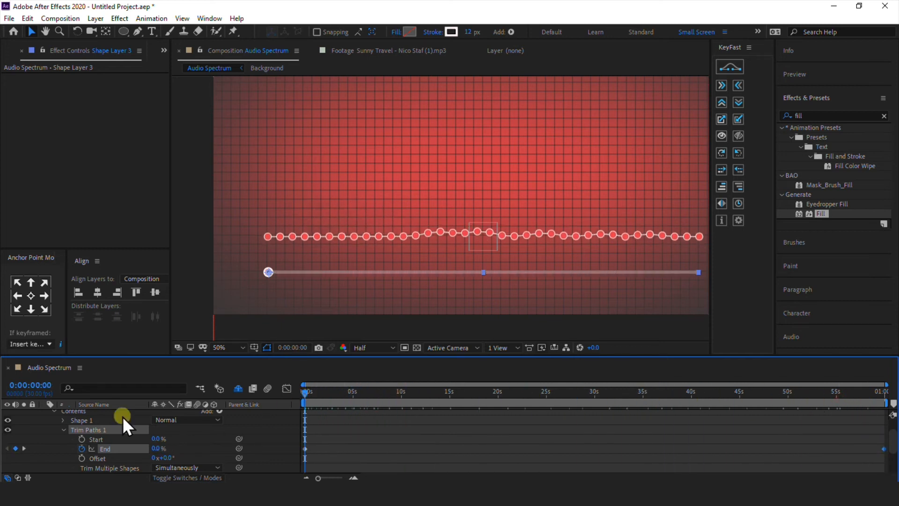
scroll(32, 433, "up", 2)
left_click(43, 424)
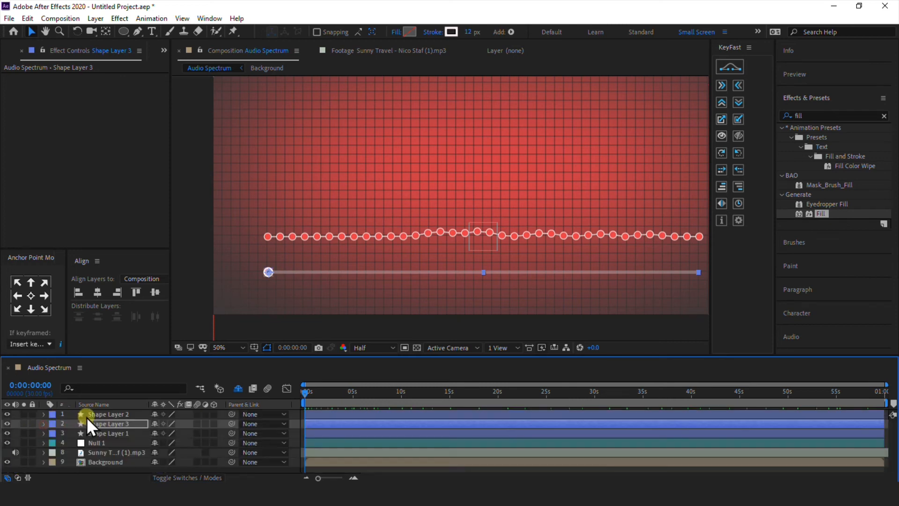
Add a Position keyframe to the red circle layer at 0:00:00:00.
left_click(97, 415)
key("p")
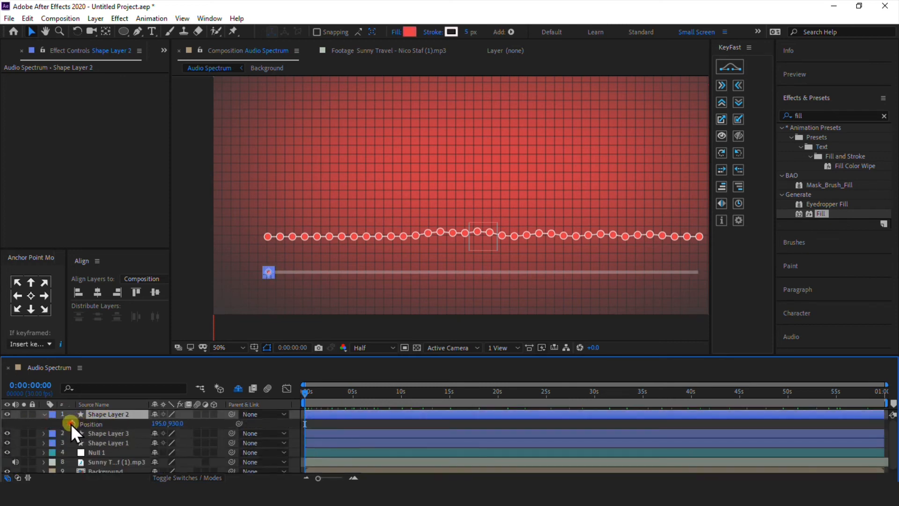
left_click(71, 423)
At 0:00:59:29, set the red circle's position to 1726, 930 so it sits on the white line's right end.
left_click_drag(374, 394, 892, 400)
scroll(526, 299, "up", 3)
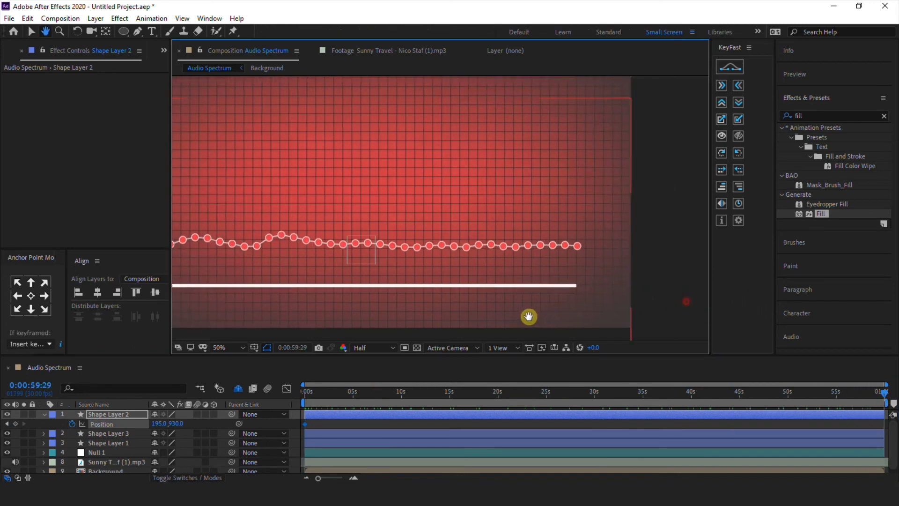
scroll(524, 307, "up", 2)
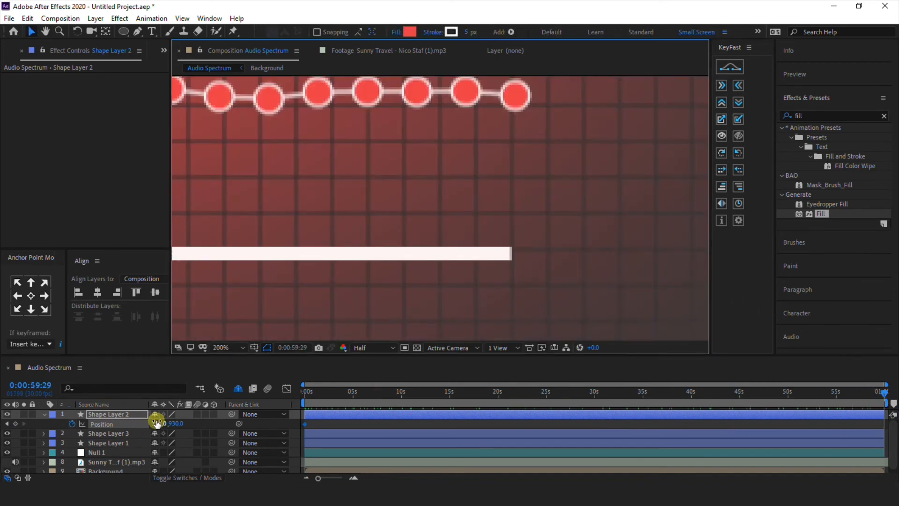
left_click_drag(156, 423, 659, 453)
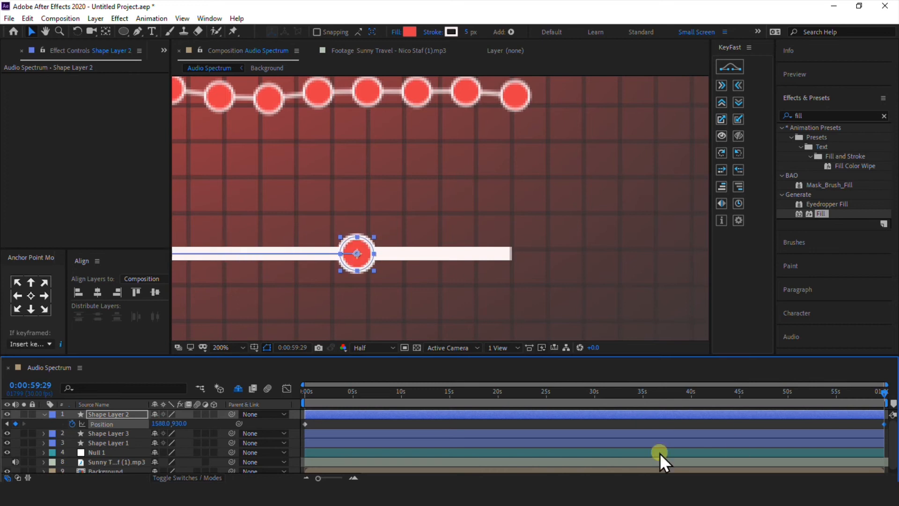
left_click_drag(167, 420, 248, 432)
scroll(481, 272, "down", 4)
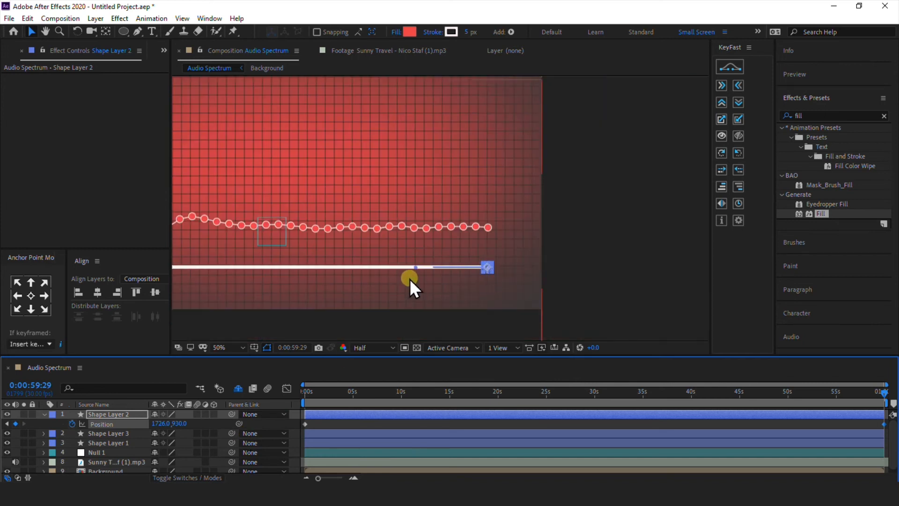
key("h")
left_click_drag(409, 279, 509, 283)
key("v")
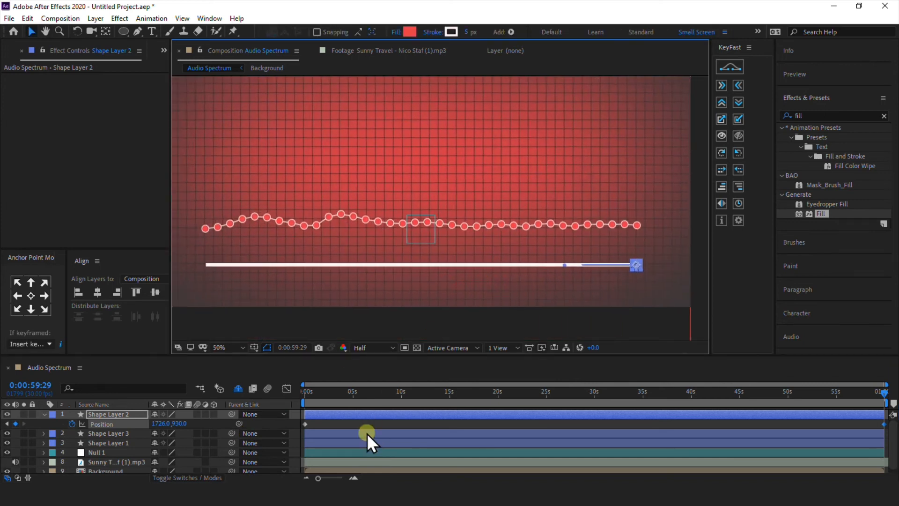
left_click(349, 427)
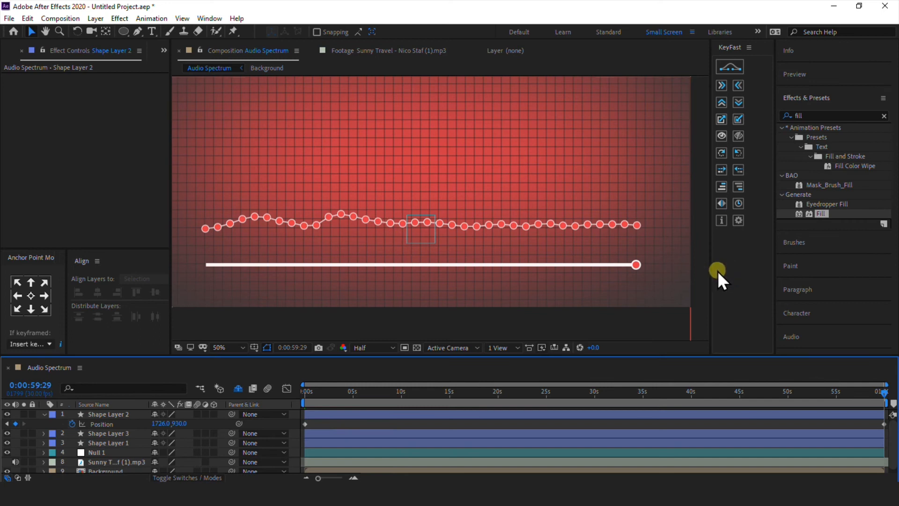
Scale the red circle layer to 80%.
left_click(100, 413)
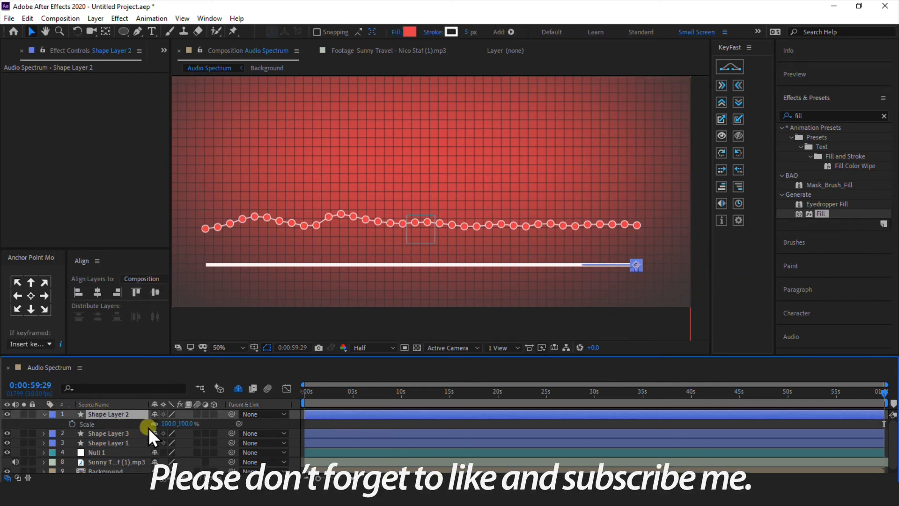
key("s")
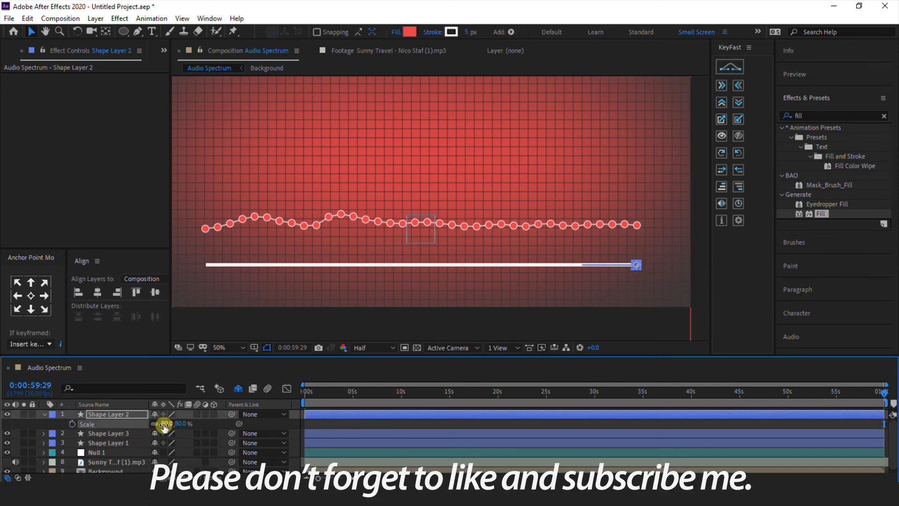
left_click(365, 423)
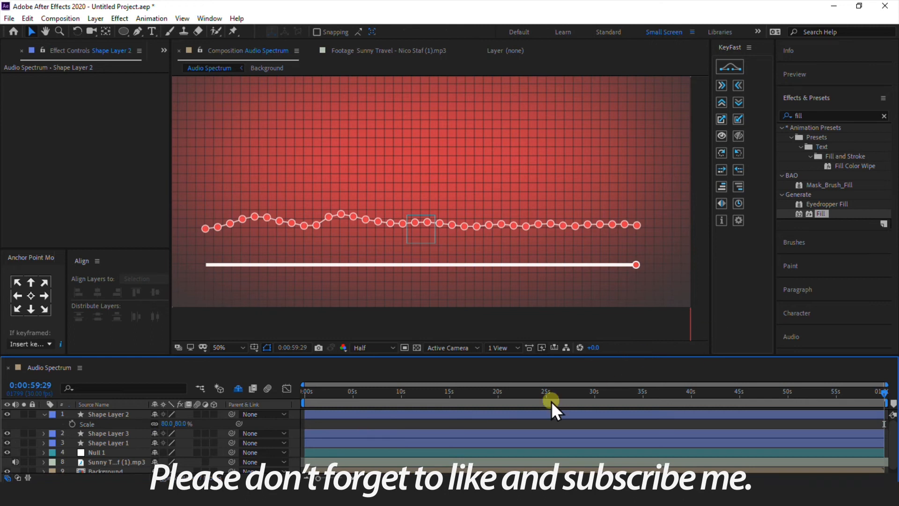
Set the stroke width of both white line layers to 8 px.
left_click(130, 433)
left_click(354, 152)
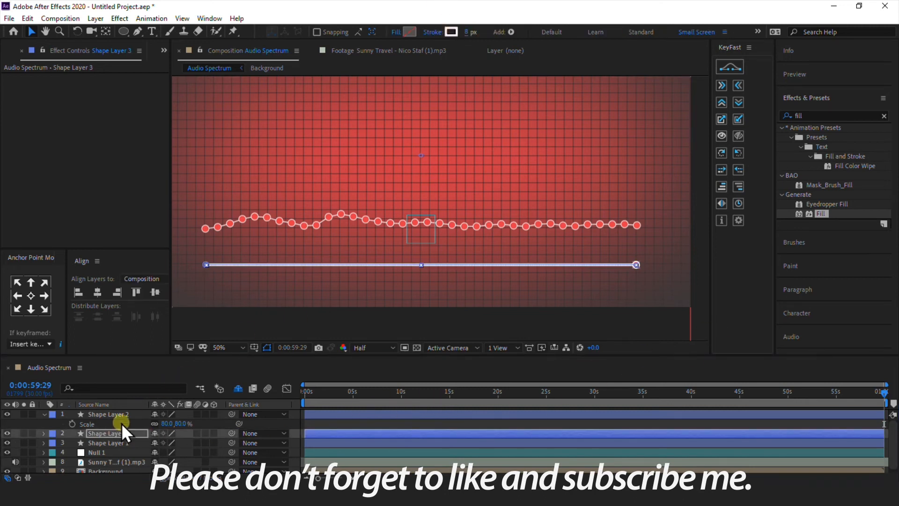
left_click(114, 441)
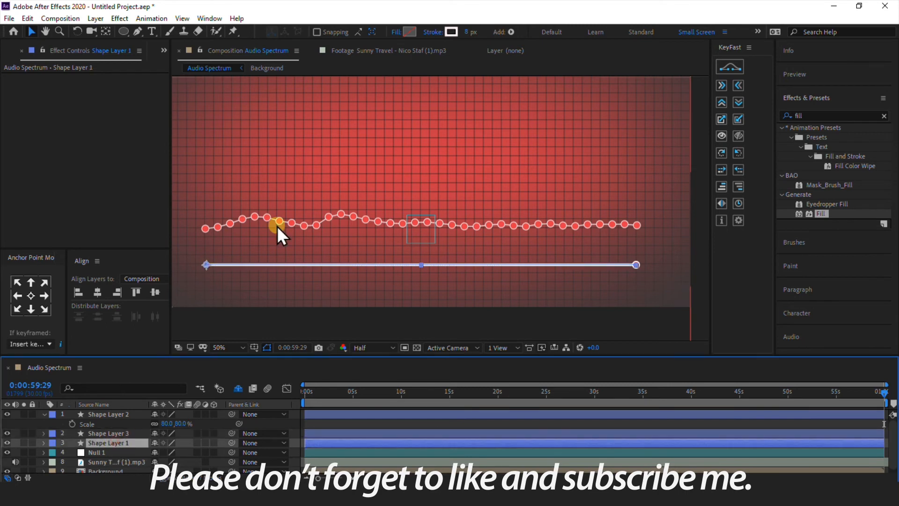
left_click(466, 31)
type("8")
key("Return")
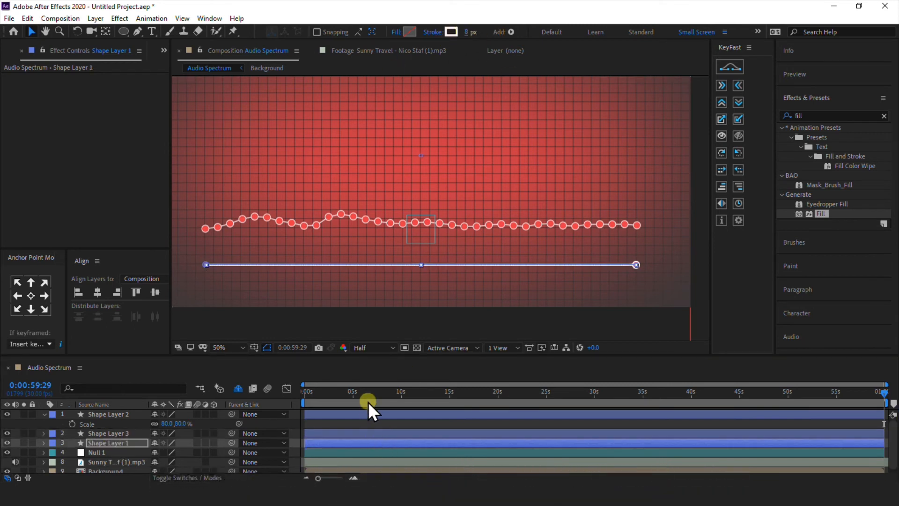
Play the animation from about 4 seconds and examine how the circle and progress line move with the spectrum.
left_click(349, 397)
left_click(322, 422)
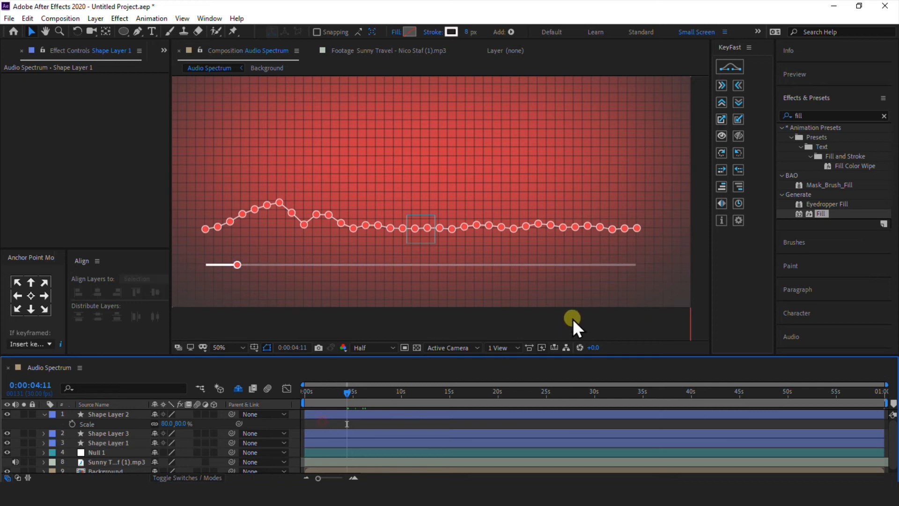
key("space")
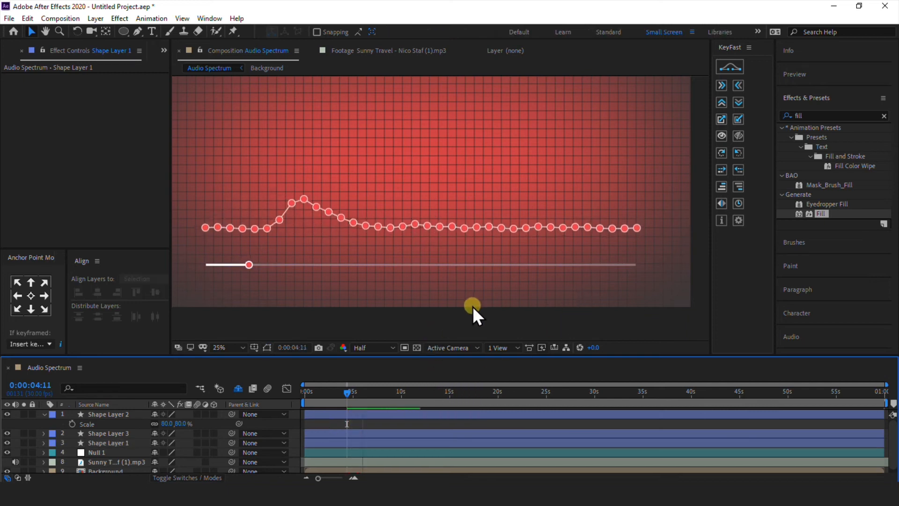
scroll(470, 302, "down", 2)
left_click_drag(444, 255, 439, 286)
key("v")
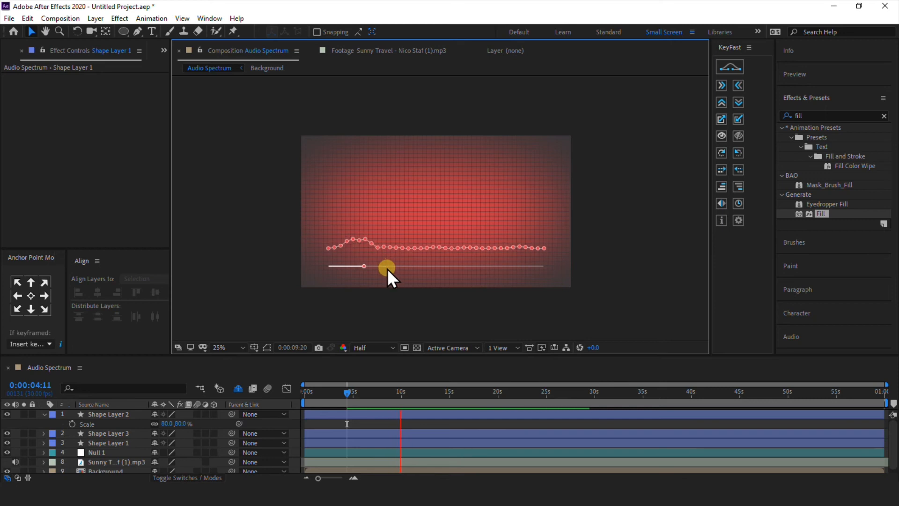
scroll(370, 195, "up", 2)
key("h")
left_click_drag(470, 256, 426, 275)
key("v")
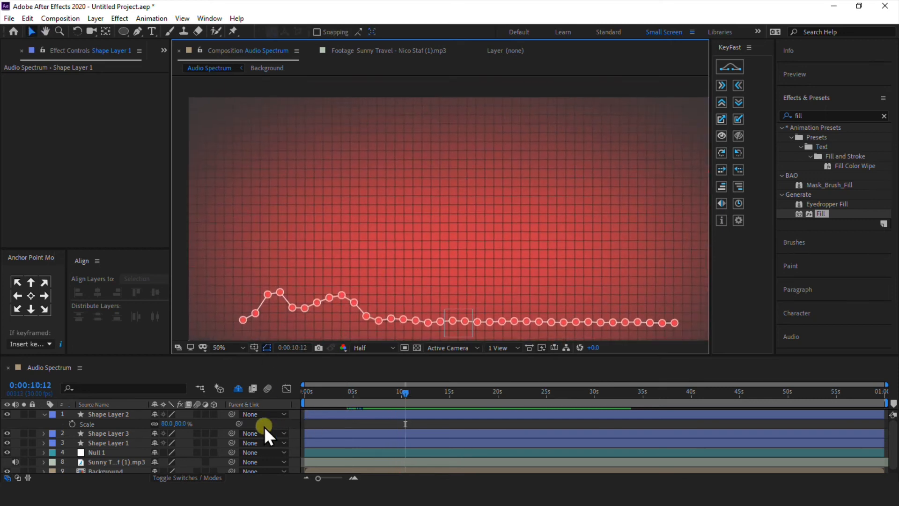
Mark the three shape layers, the Background, Null 1 and the song layer as shy to hide them from the timeline.
left_click(44, 415)
left_click(88, 415)
left_click(110, 433, "shift")
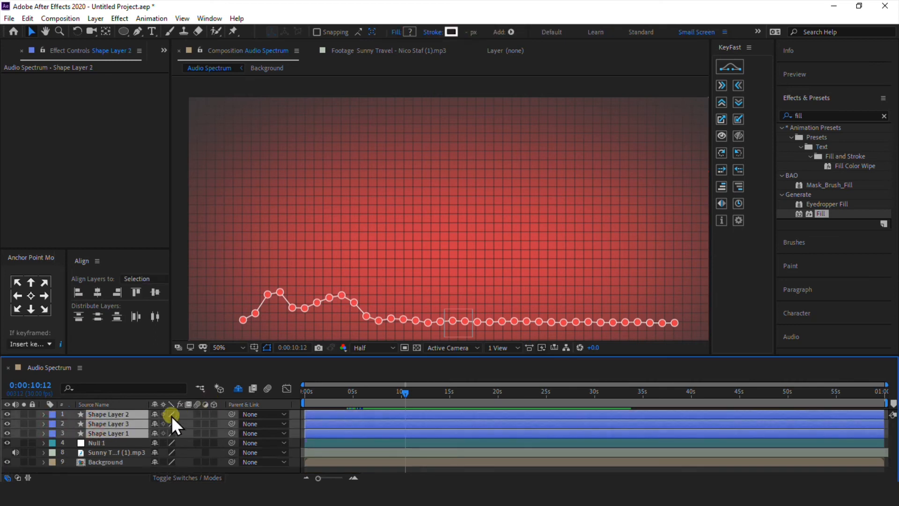
key("Delete")
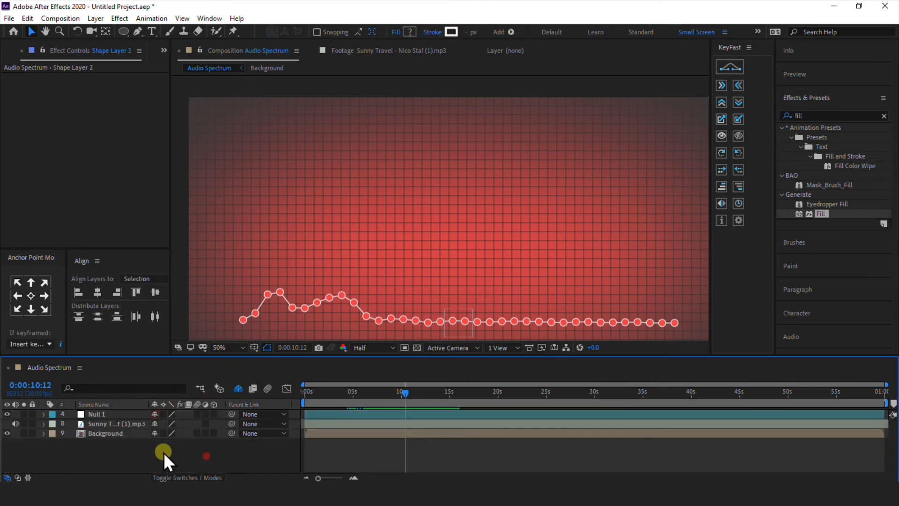
left_click(105, 433)
key("Delete")
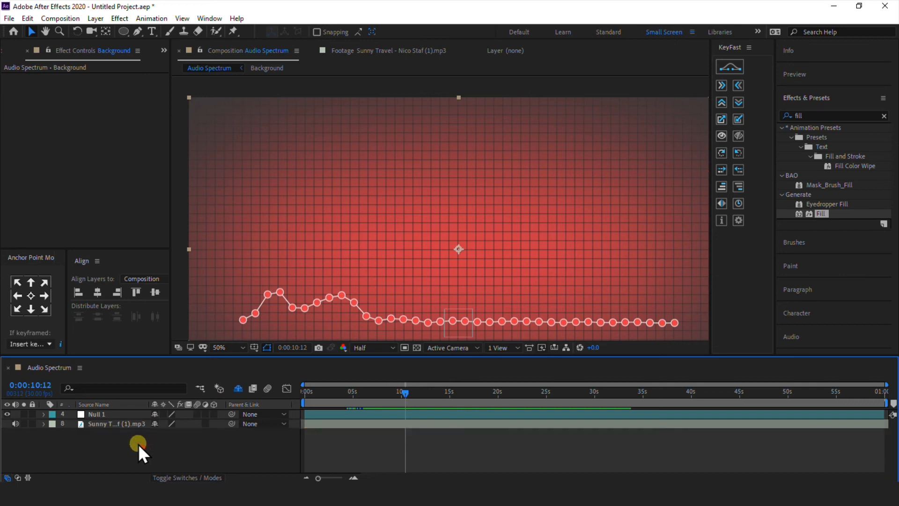
key("Delete")
left_click(155, 414)
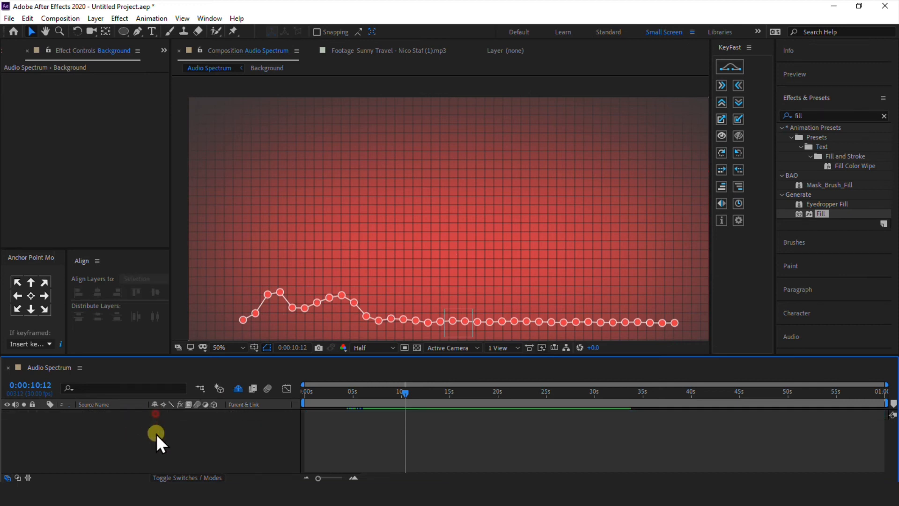
Draw a paragraph text box in the upper-left area of the composition, above the spectrum.
scroll(392, 250, "down", 2)
left_click_drag(432, 261, 402, 263)
left_click(255, 430)
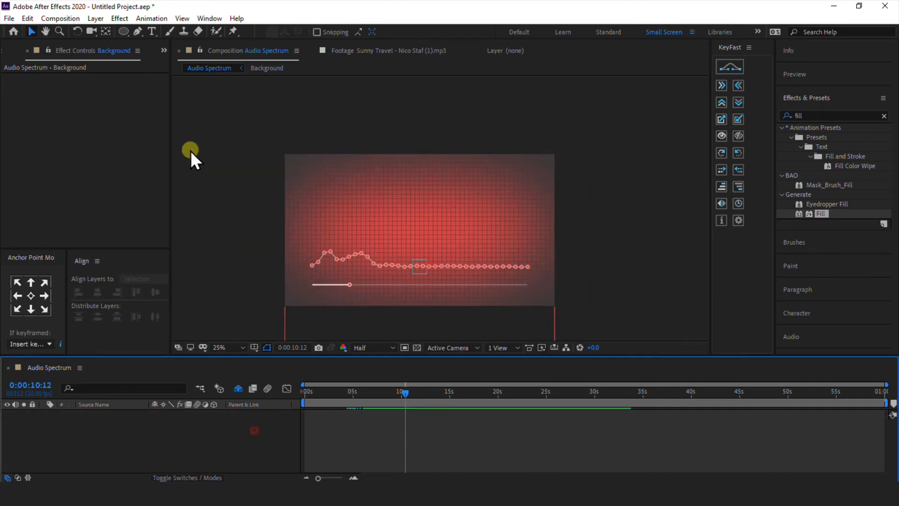
left_click(149, 31)
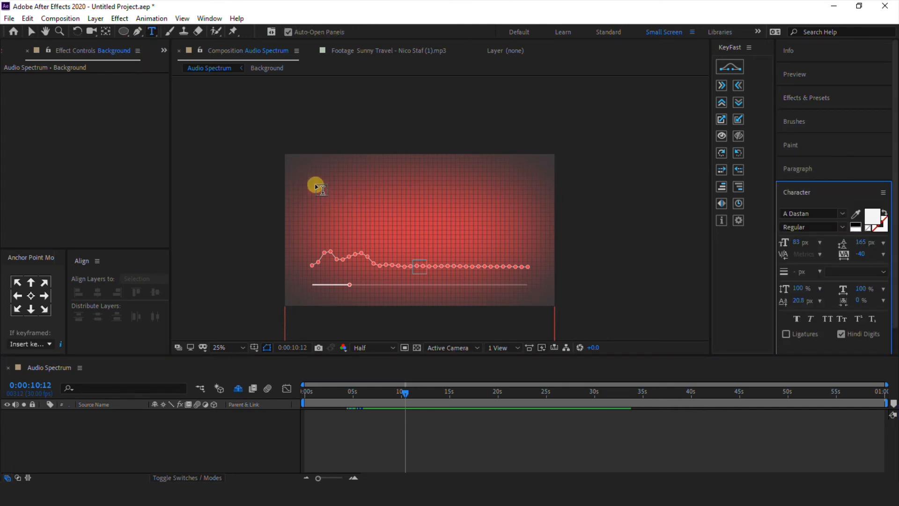
left_click_drag(311, 184, 408, 213)
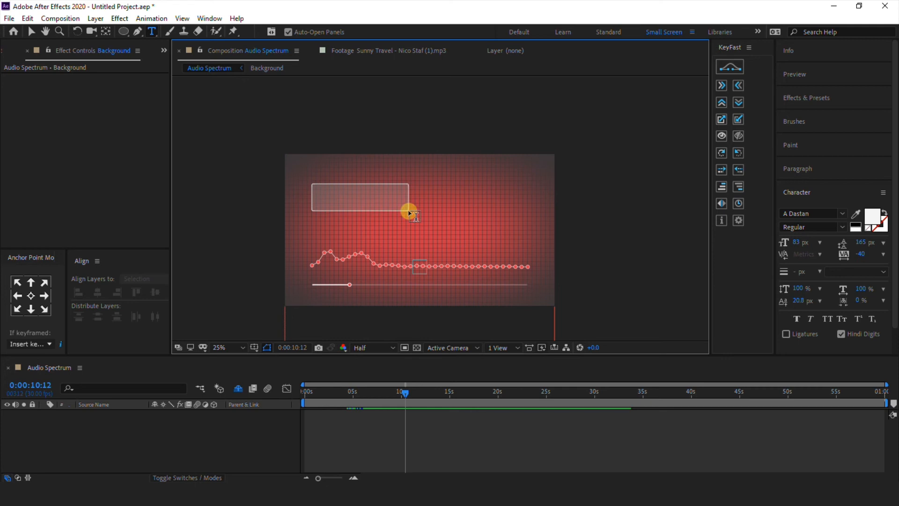
left_click_drag(408, 213, 409, 213)
key("Escape")
scroll(354, 203, "up", 2)
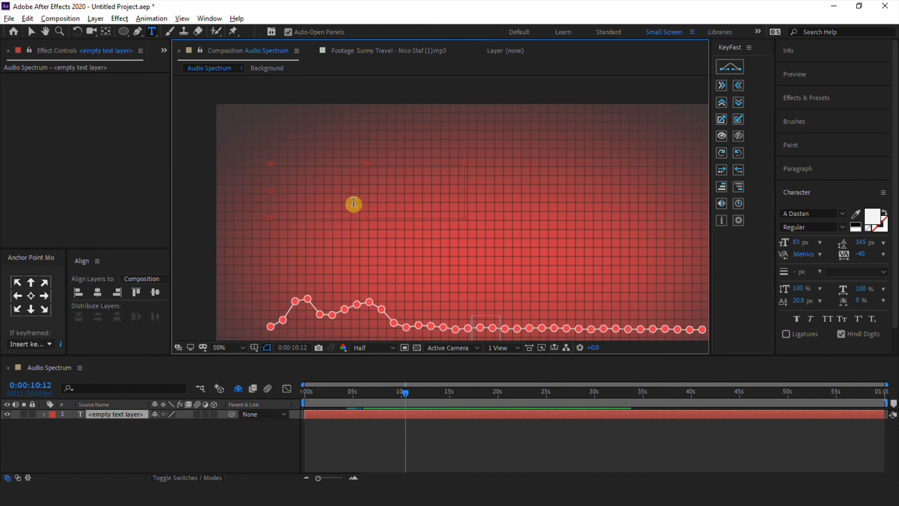
key("alt")
key("alt")
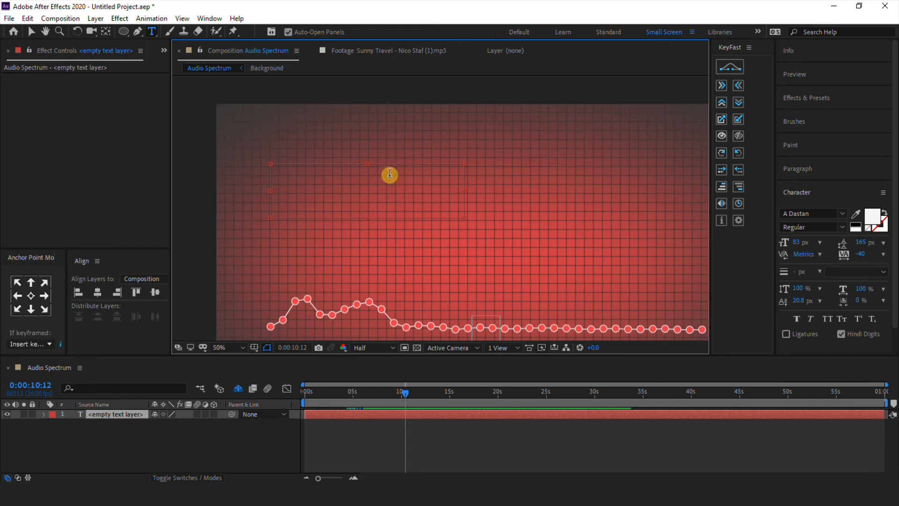
Enter the trial text "sa" at a font size of 113 px and left-align the paragraph.
left_click_drag(802, 244, 813, 243)
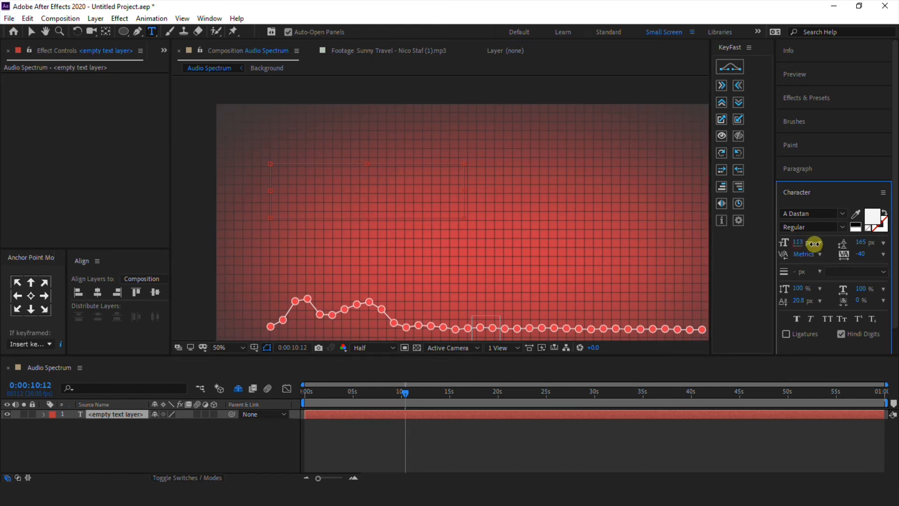
type("sa")
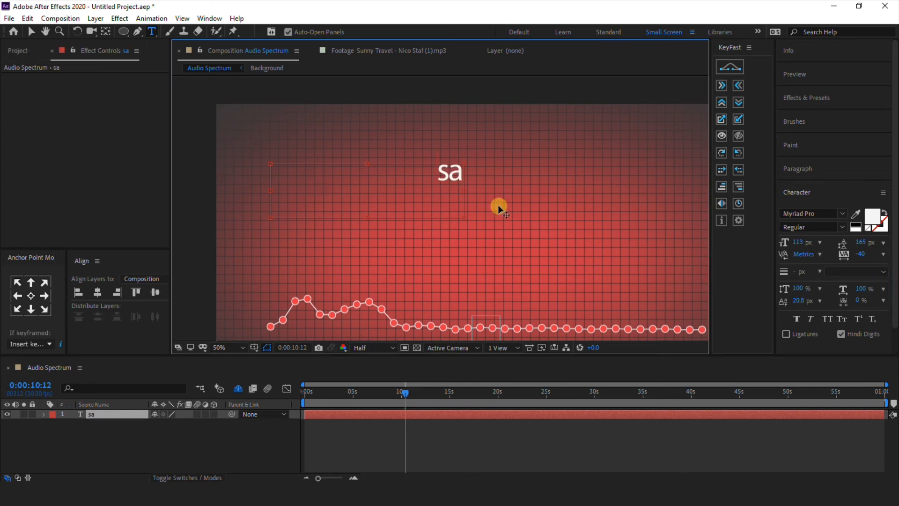
left_click(808, 171)
left_click(793, 182)
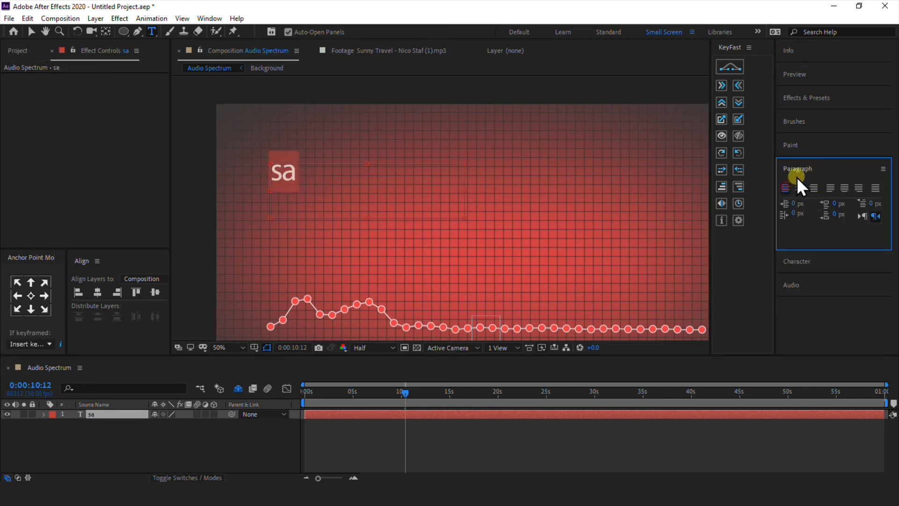
Set the font size to 118 px and replace the trial text with "Song Name".
left_click(801, 170)
left_click(804, 192)
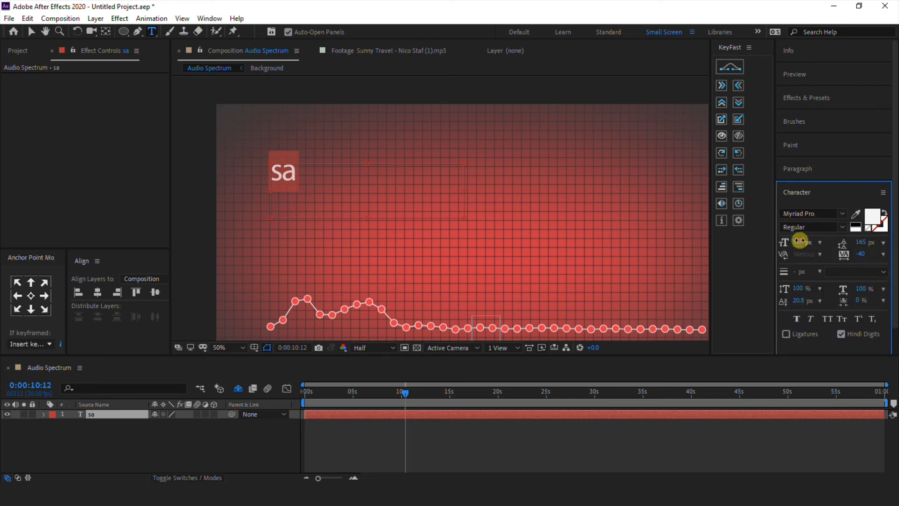
left_click_drag(800, 242, 804, 241)
left_click(335, 191)
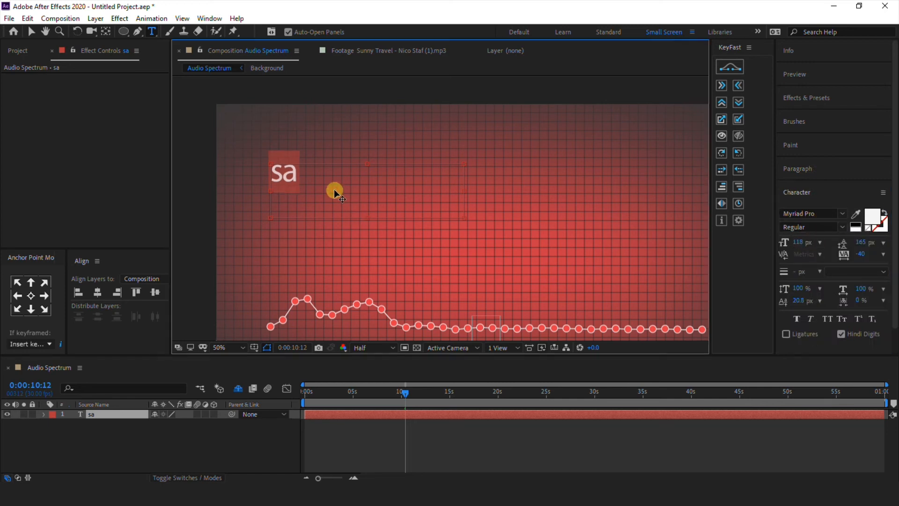
type("S")
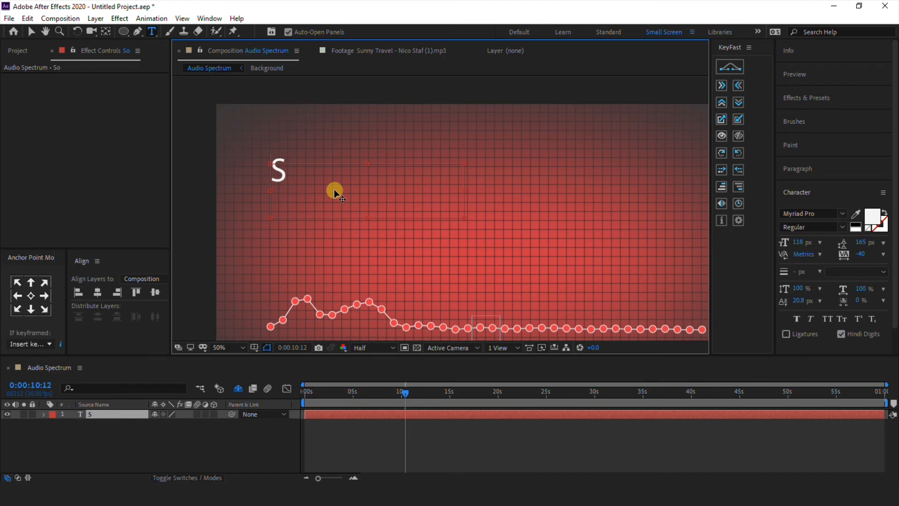
type("ong Name")
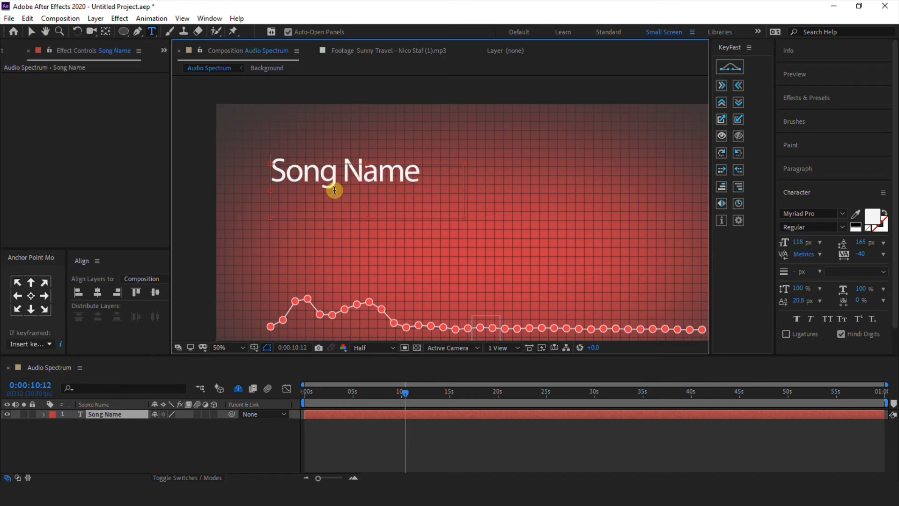
left_click(242, 444)
key("v")
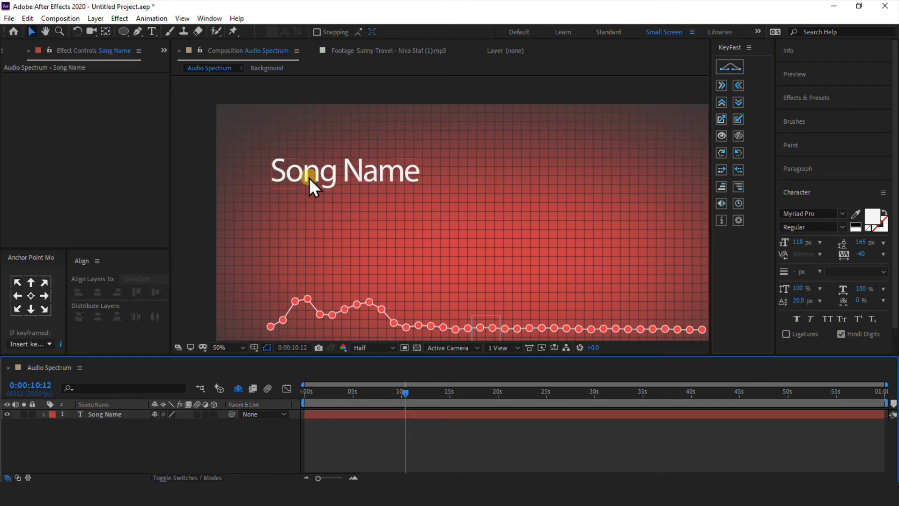
Center the anchor point of the Song Name text layer on its text.
left_click(309, 178)
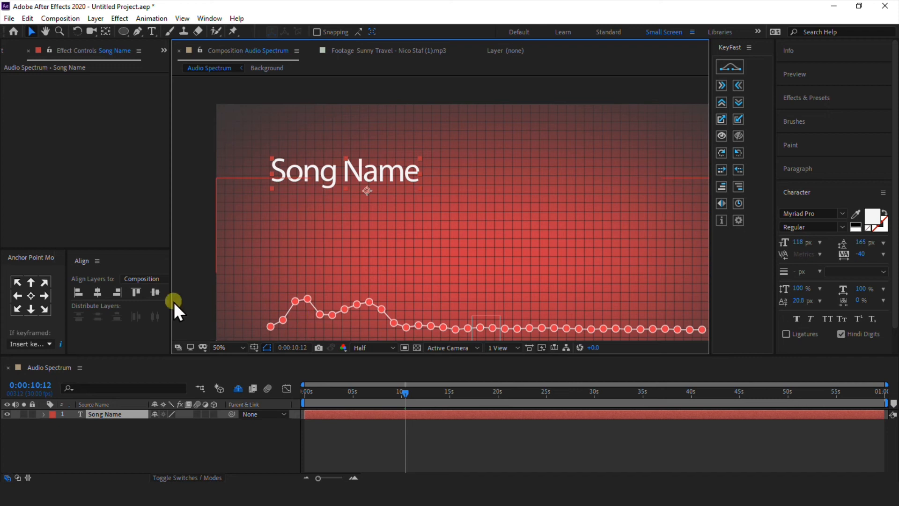
left_click(31, 295)
left_click(92, 425)
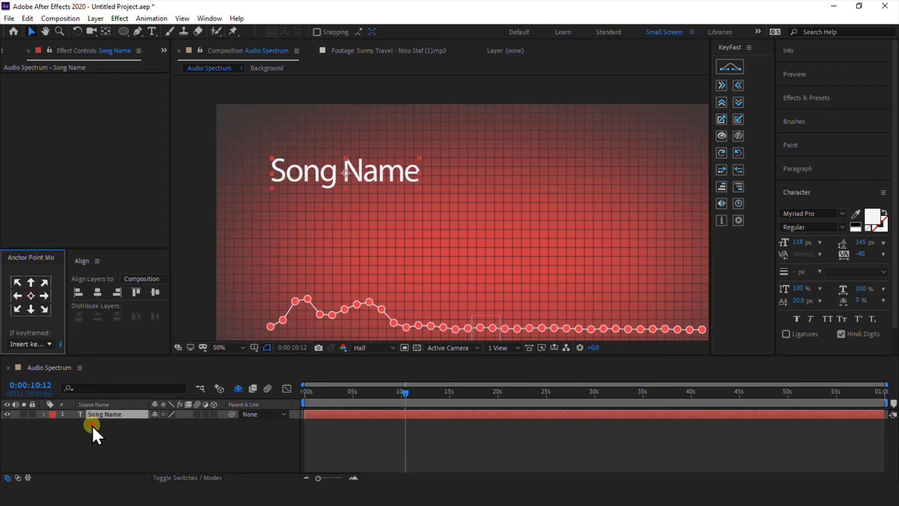
Duplicate the Song Name text layer and move the copy directly below the original.
left_click(116, 411)
key("ctrl+d")
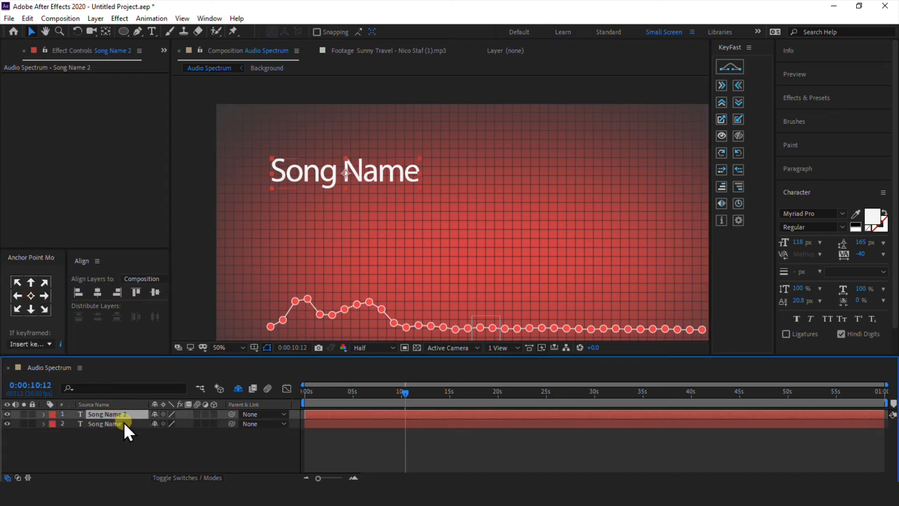
left_click_drag(347, 173, 347, 208)
Set the copy's font size to 58 px, center its anchor point and place it under the word "Name" of the title.
left_click_drag(797, 242, 767, 251)
left_click(31, 295)
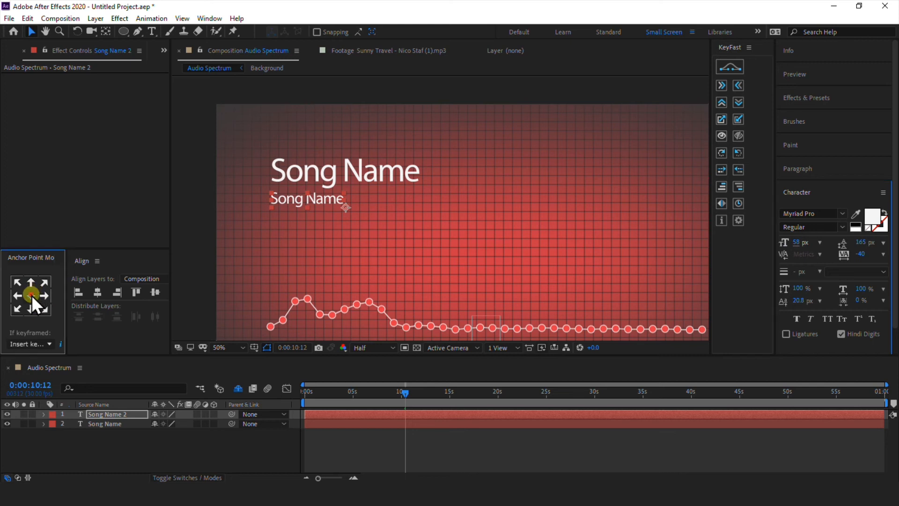
left_click_drag(307, 203, 381, 193)
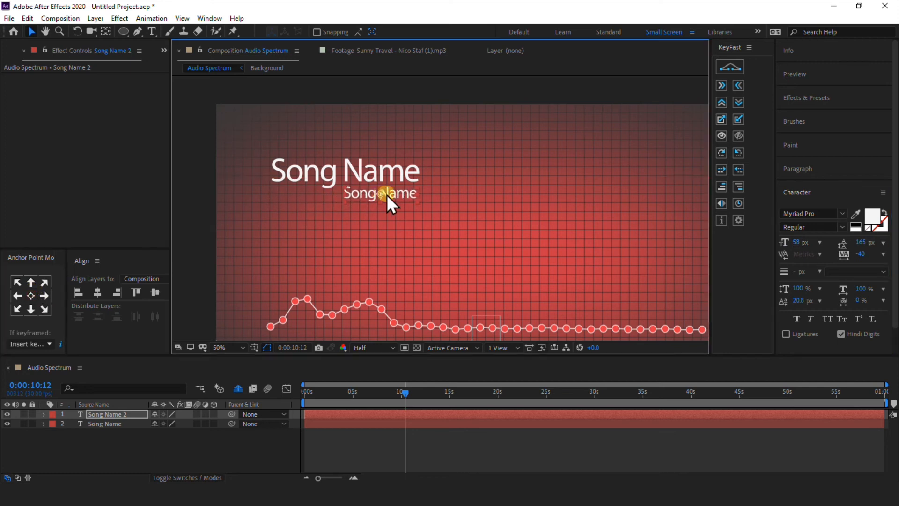
Replace the smaller text line's content with "Artist Name".
double_click(392, 194)
type("Ar")
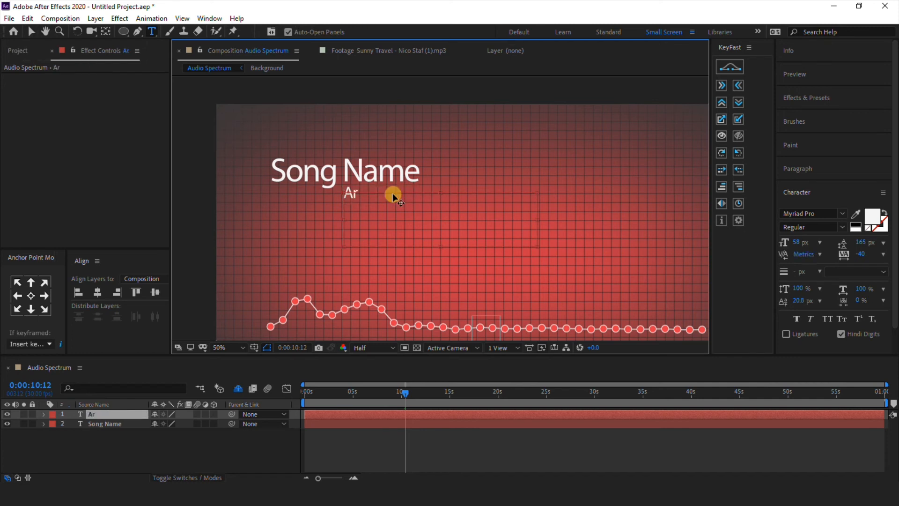
type("tis")
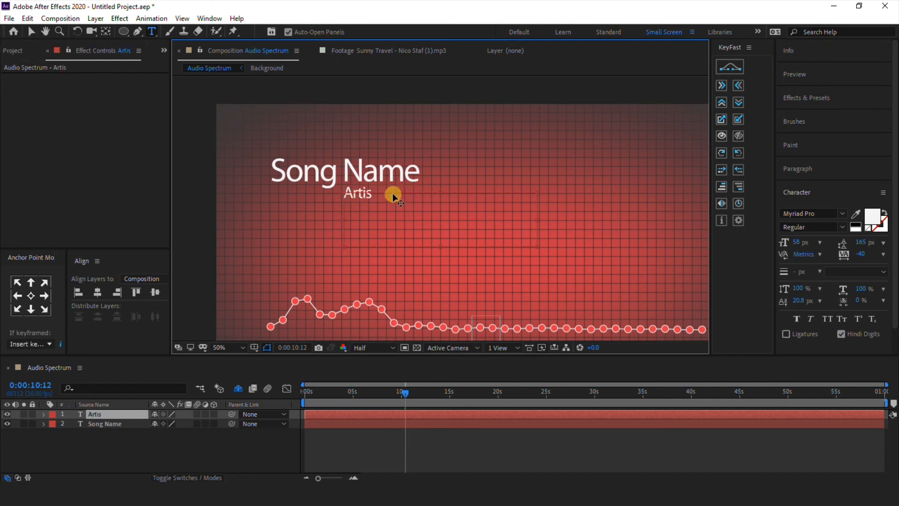
type("t Name")
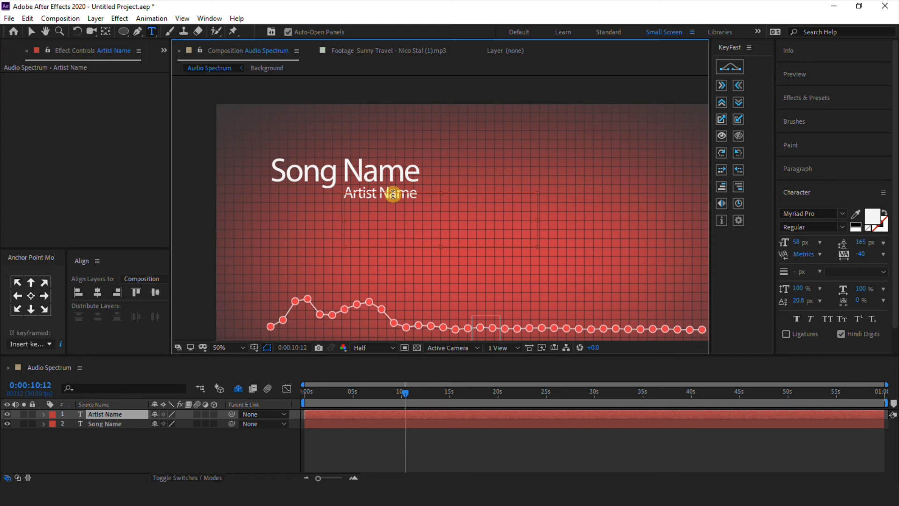
left_click(246, 467)
key("v")
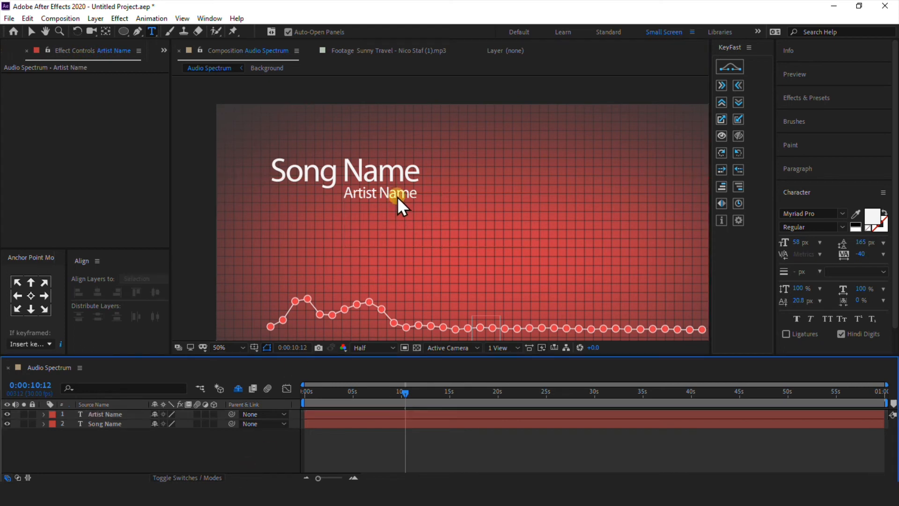
Set the opacity of the Artist Name layer to 80%.
left_click(397, 195)
key("t")
left_click_drag(152, 424, 138, 425)
left_click(181, 442)
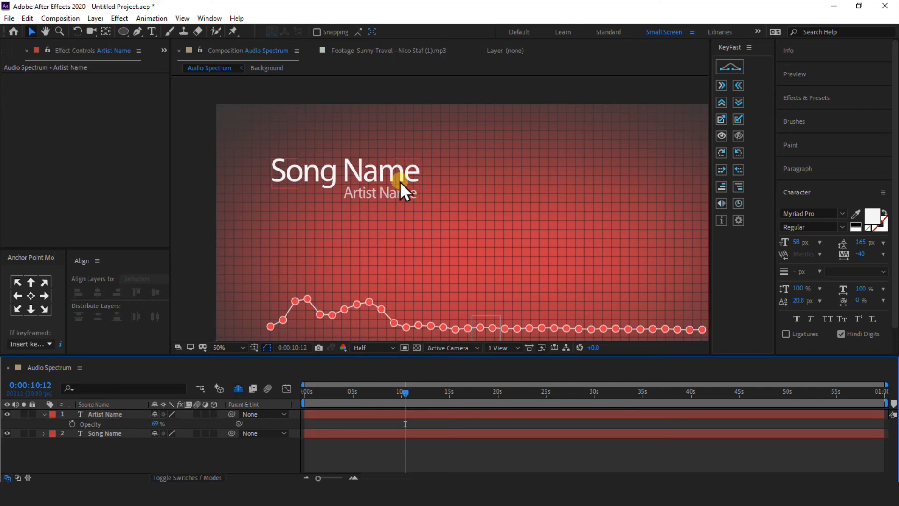
left_click(157, 423)
type("80")
key("Return")
left_click(237, 451)
left_click(386, 168)
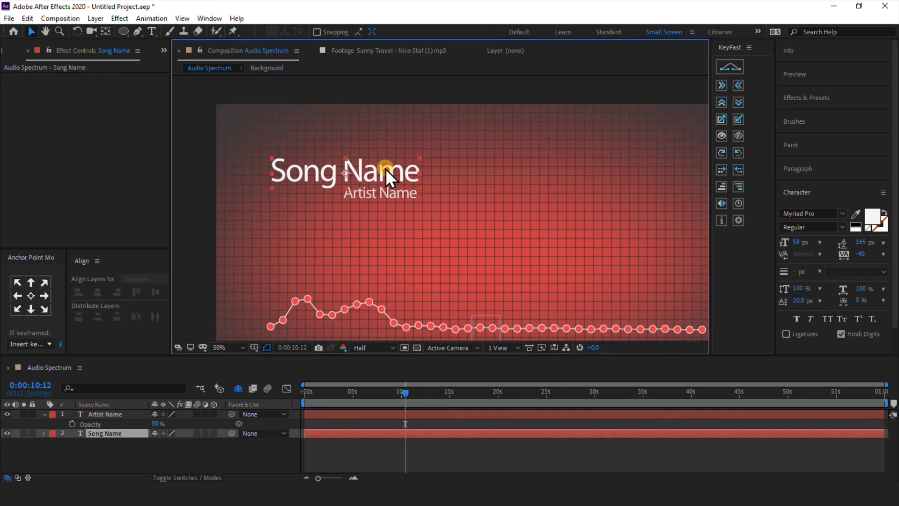
left_click(263, 452)
Set the composition view magnification to 33.3% so the whole frame fits.
left_click(280, 307)
scroll(317, 228, "down", 2)
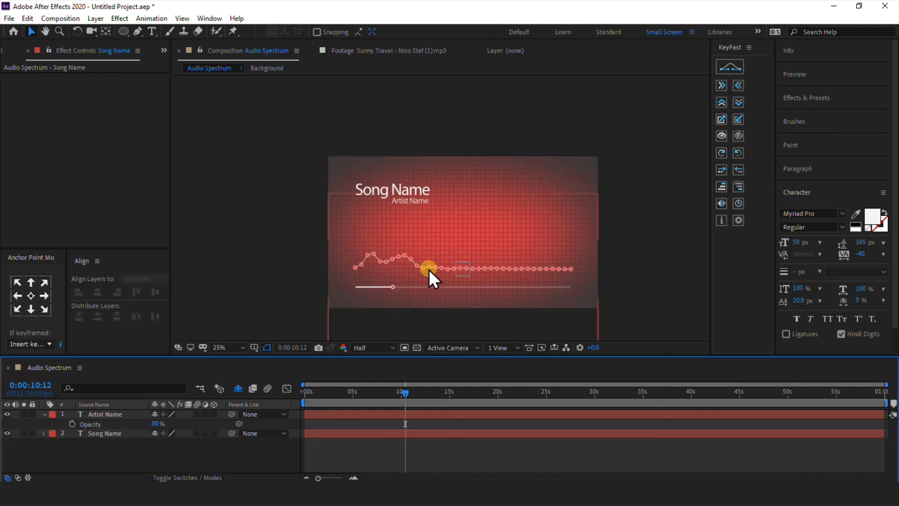
left_click_drag(442, 238, 426, 235)
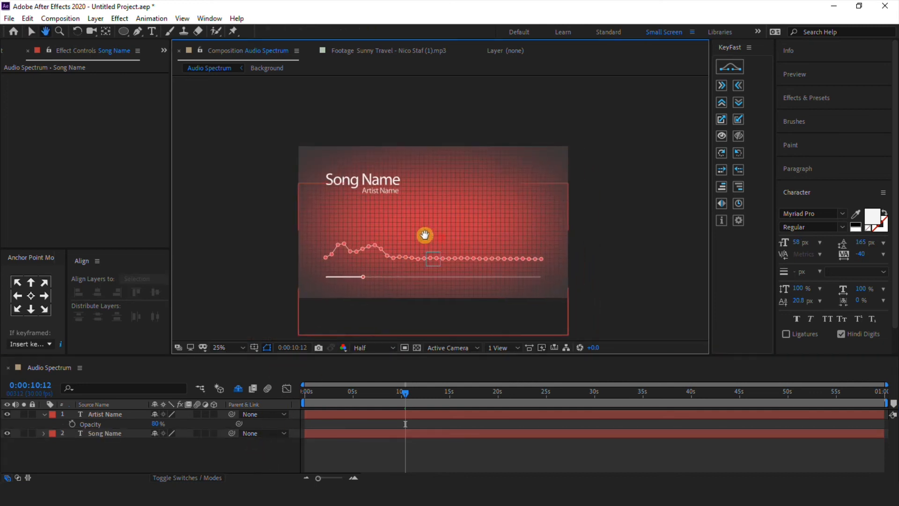
left_click(231, 350)
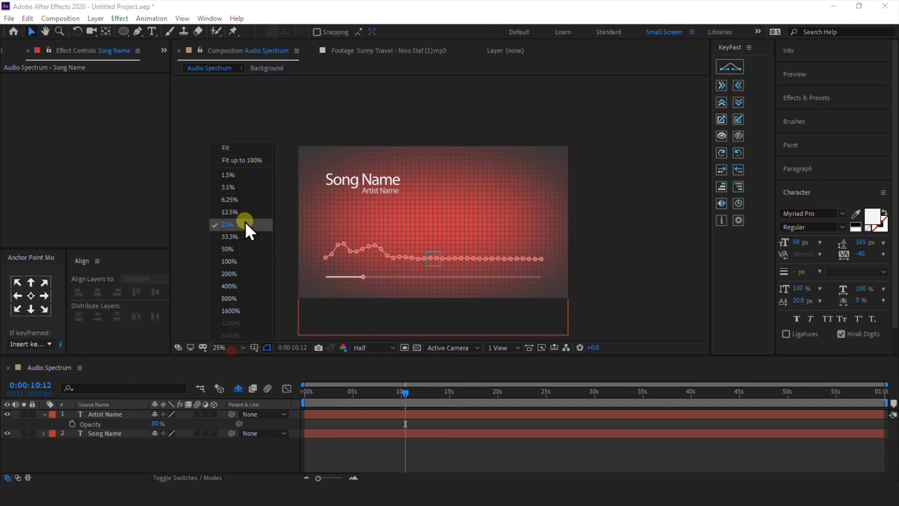
left_click(243, 160)
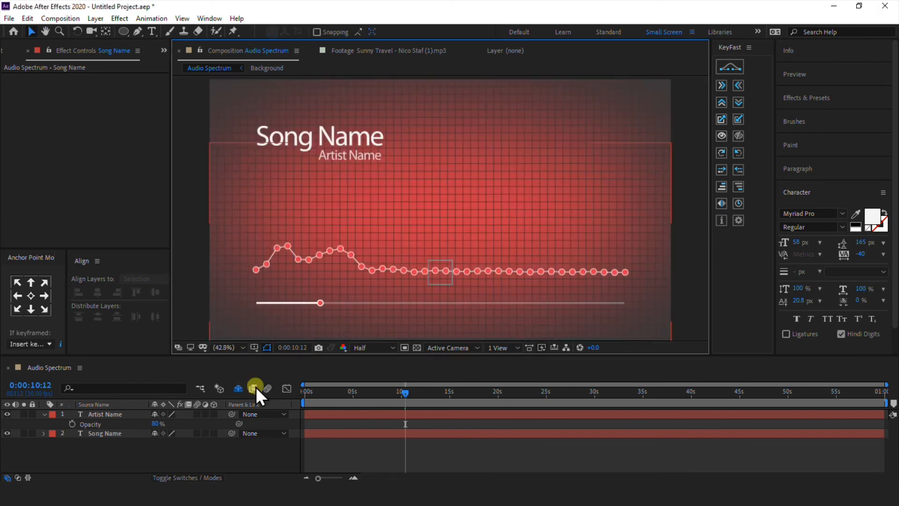
left_click(231, 340)
left_click(237, 235)
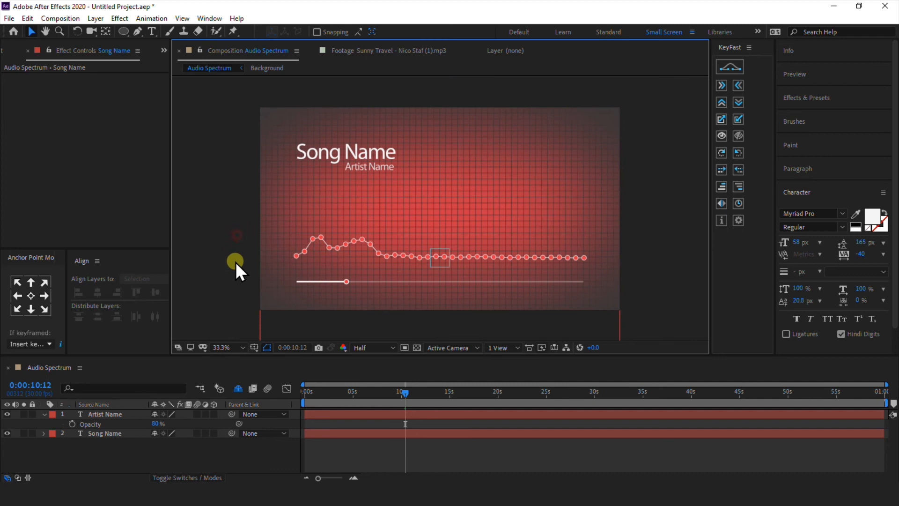
Collapse the Artist Name layer, hide both text layers from the timeline as shy, and move the current time to 0:00:29:16.
left_click(205, 422)
left_click(43, 414)
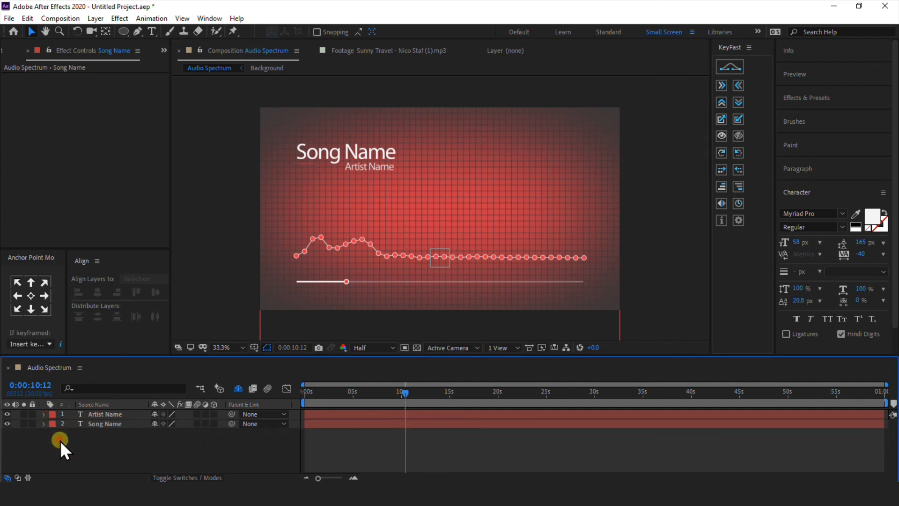
left_click(155, 424)
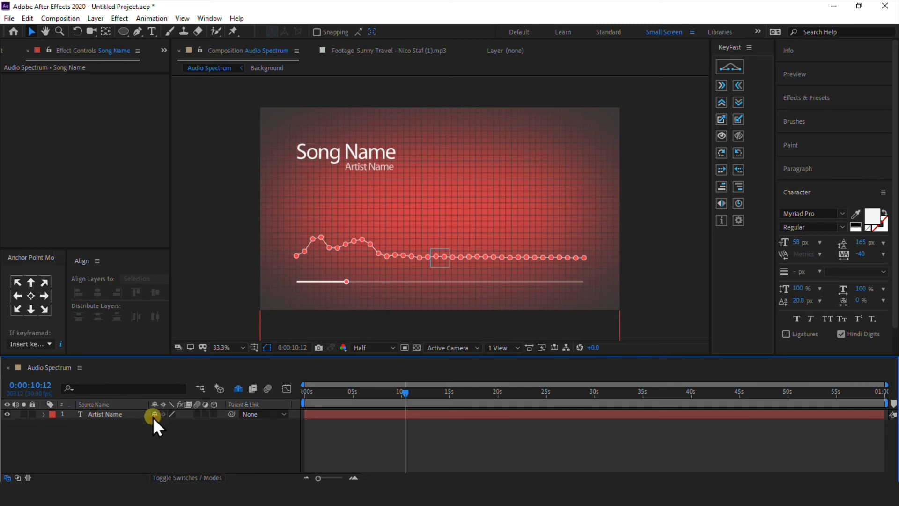
left_click(153, 415)
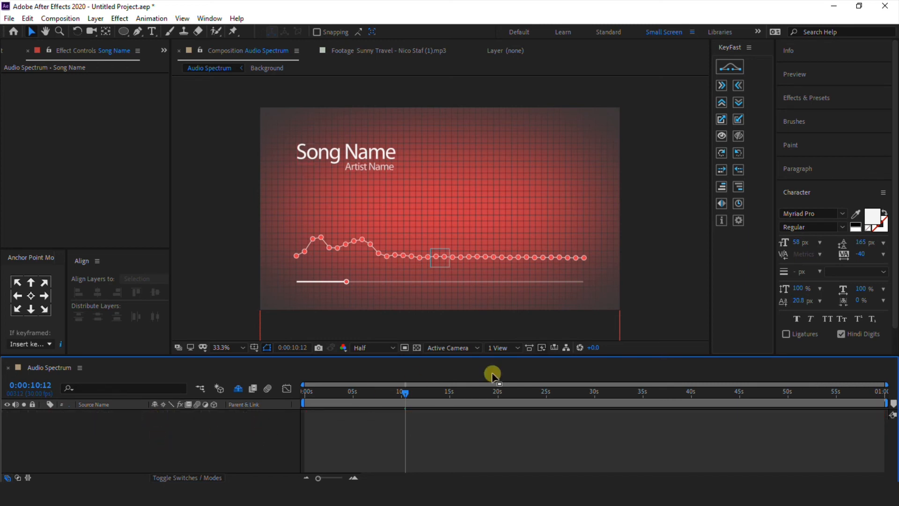
left_click_drag(467, 394, 590, 397)
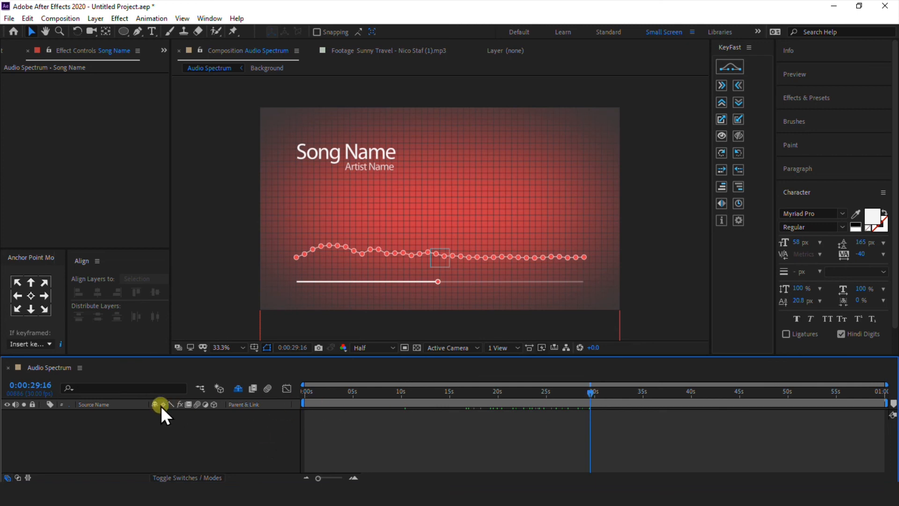
Reveal the shy layers, turn off the visibility of the Null 1 layer, and hide the shy layers again.
left_click(235, 387)
scroll(92, 431, "down", 1)
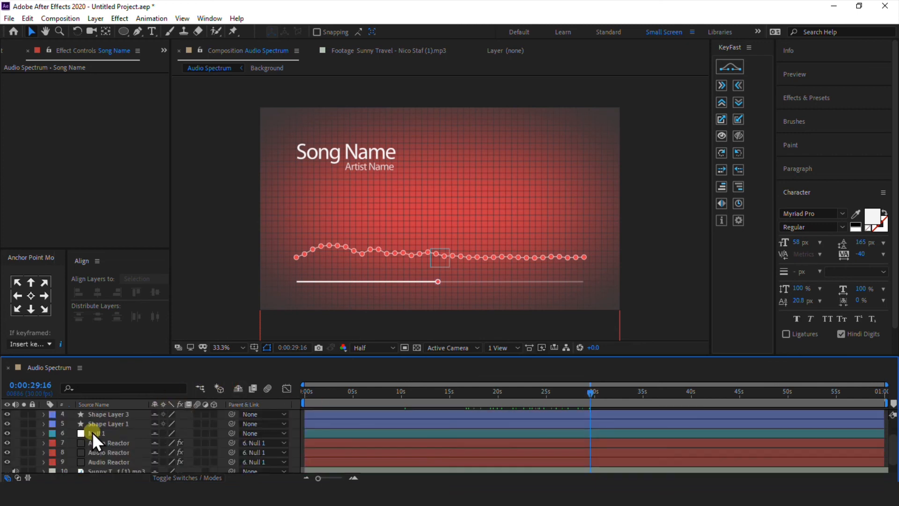
left_click(97, 433)
left_click(7, 433)
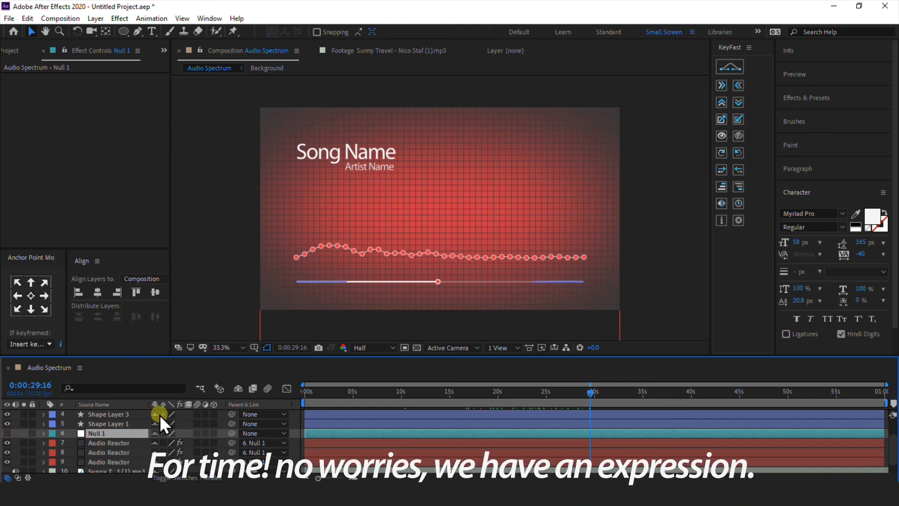
scroll(196, 412, "up", 2)
left_click(235, 389)
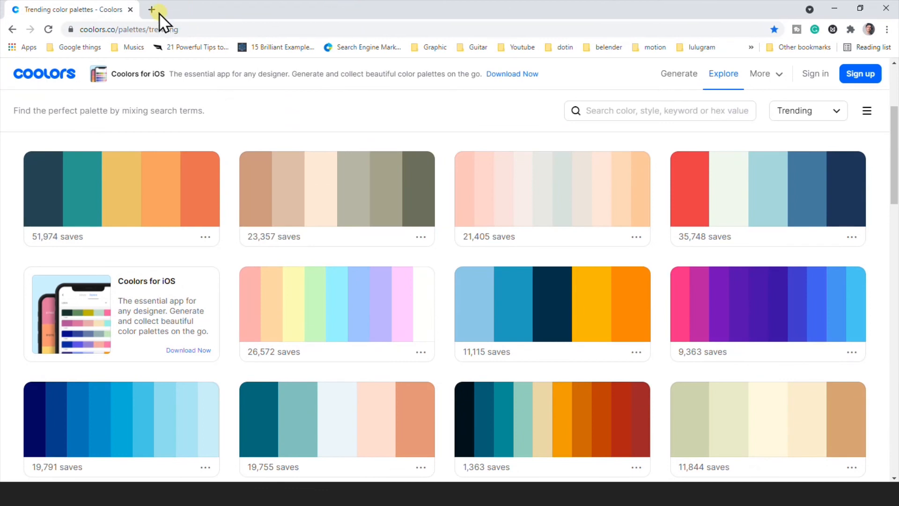
Switch to the Chrome browser, open YouTube in a new tab and go to YouTube Studio.
left_click(156, 11)
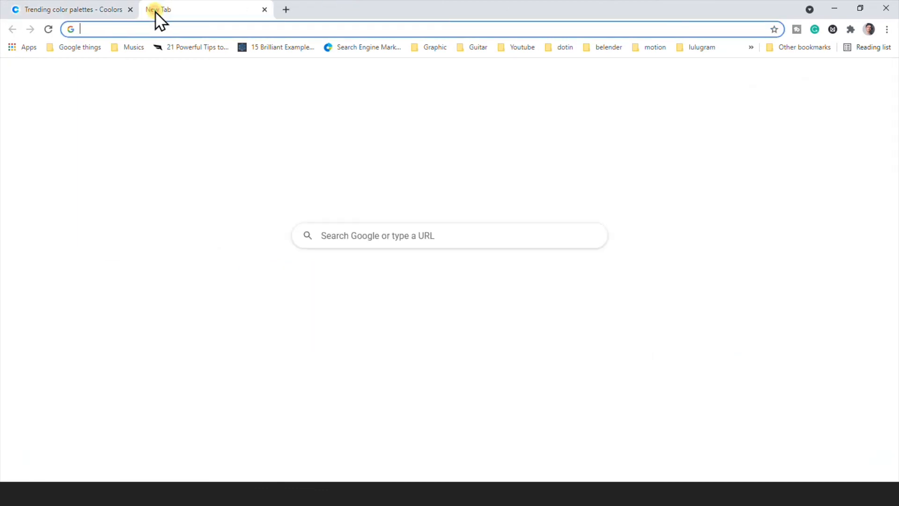
type("yo")
key("Return")
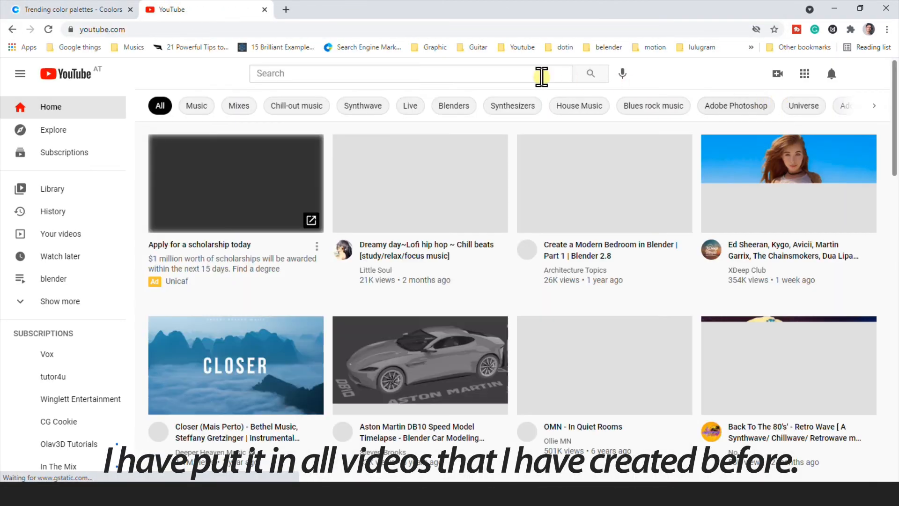
left_click(529, 74)
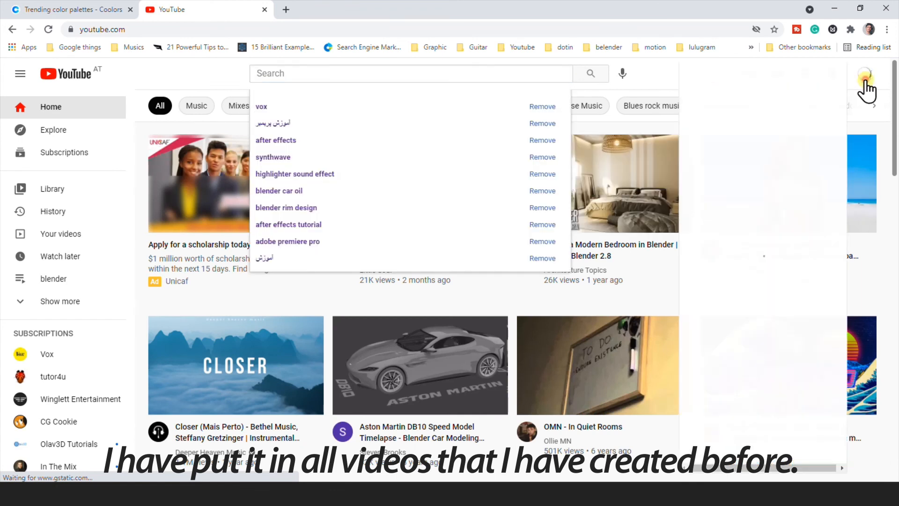
left_click(864, 76)
left_click(796, 193)
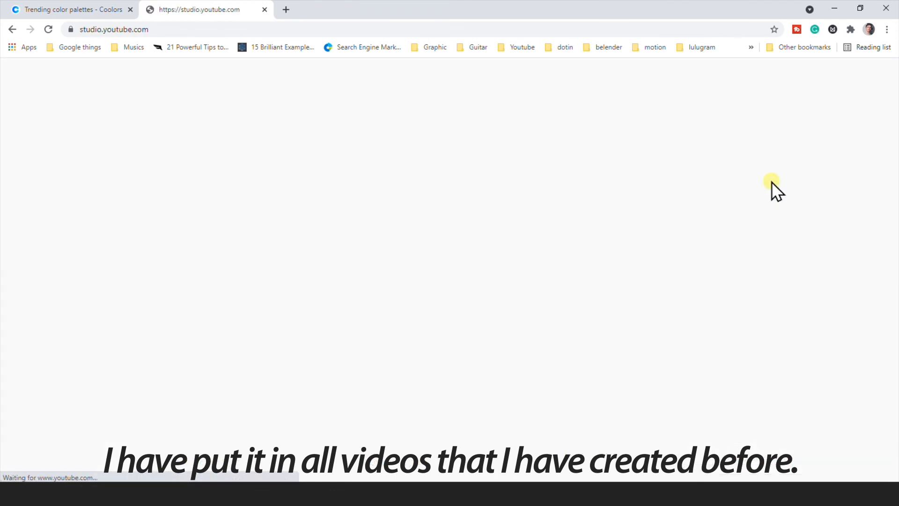
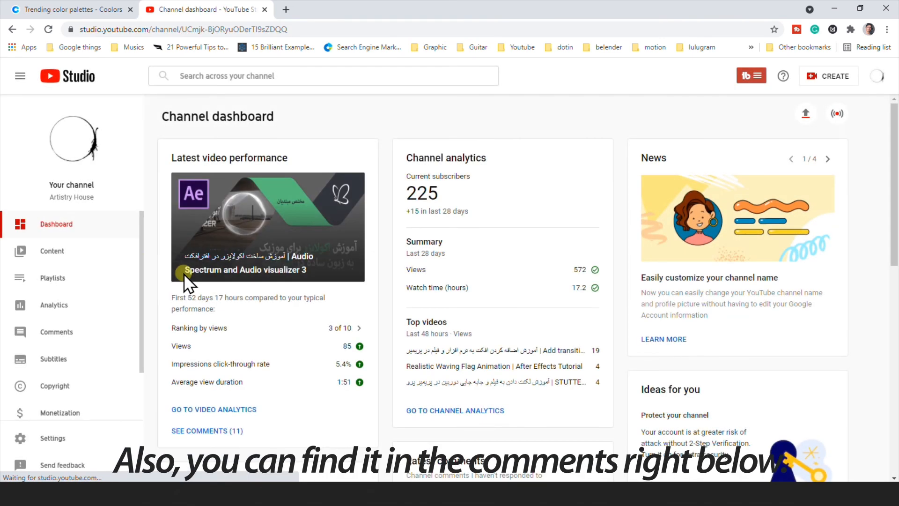
Open the channel's content list and view the Mar 8, 2021 video "Audio Spectrum and Audio visualizer 2" on YouTube.
left_click(116, 258)
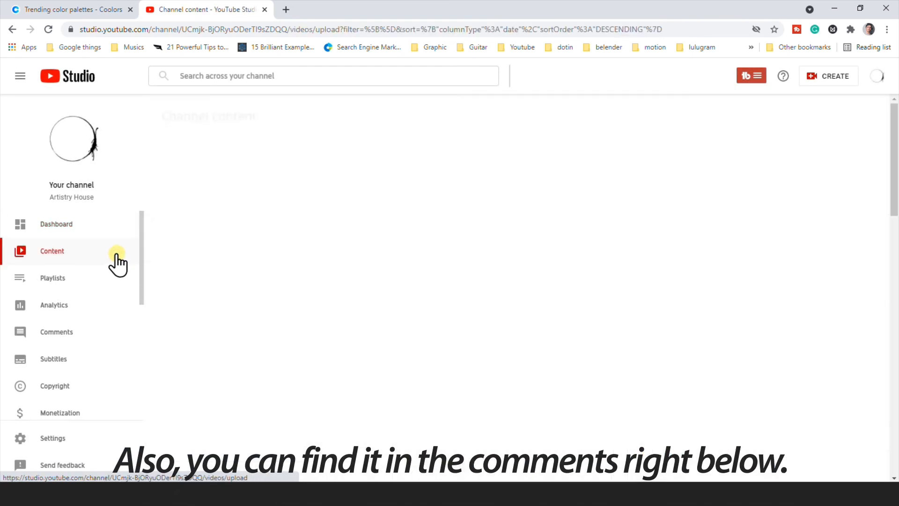
scroll(281, 267, "down", 2)
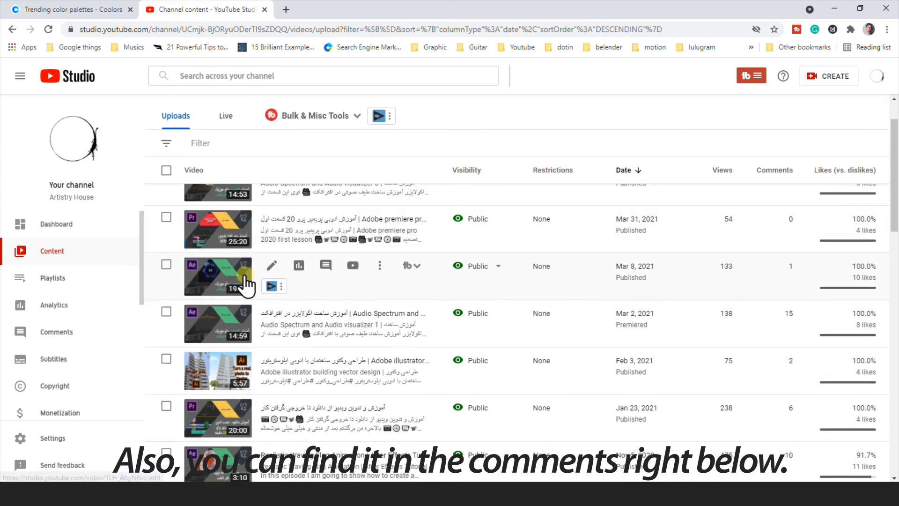
left_click(326, 268)
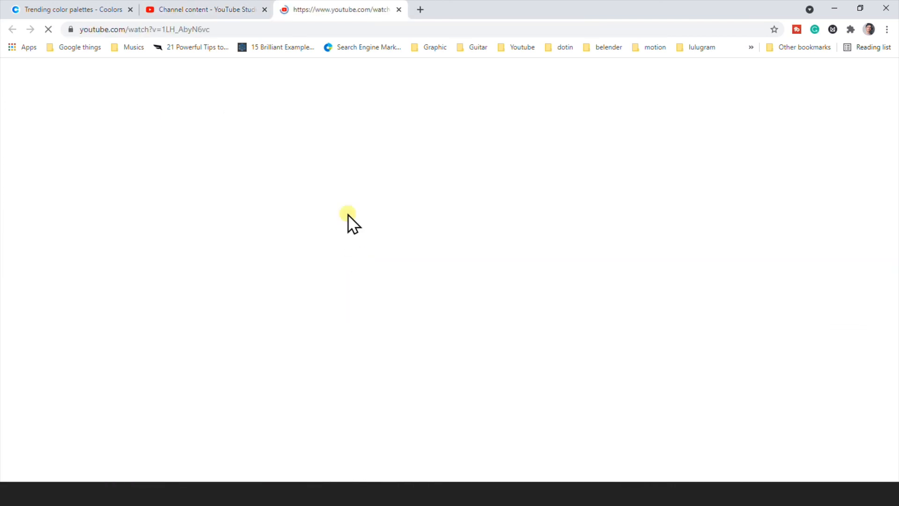
Expand the code comment below the video and copy the timer expression from "rate = 1;" through the padZero(sec) line.
scroll(400, 423, "down", 3)
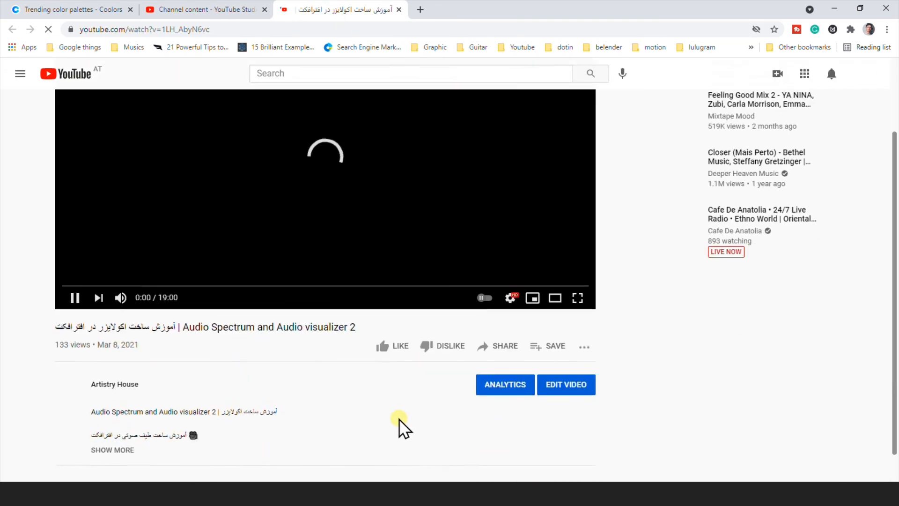
scroll(234, 423, "down", 3)
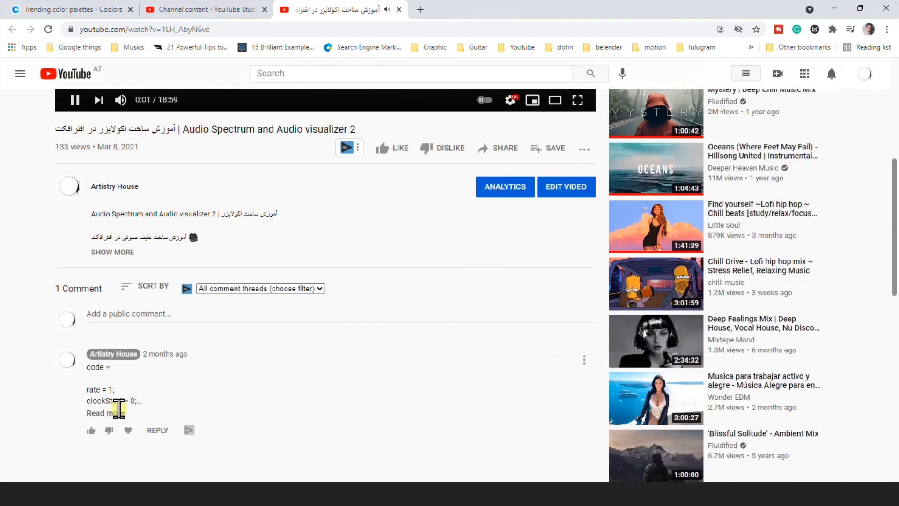
scroll(113, 414, "down", 2)
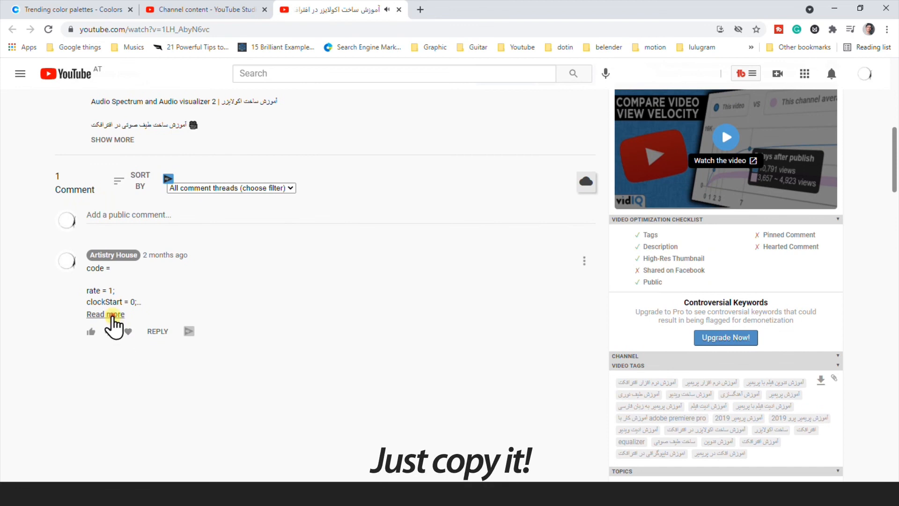
left_click(106, 314)
left_click_drag(173, 426, 88, 295)
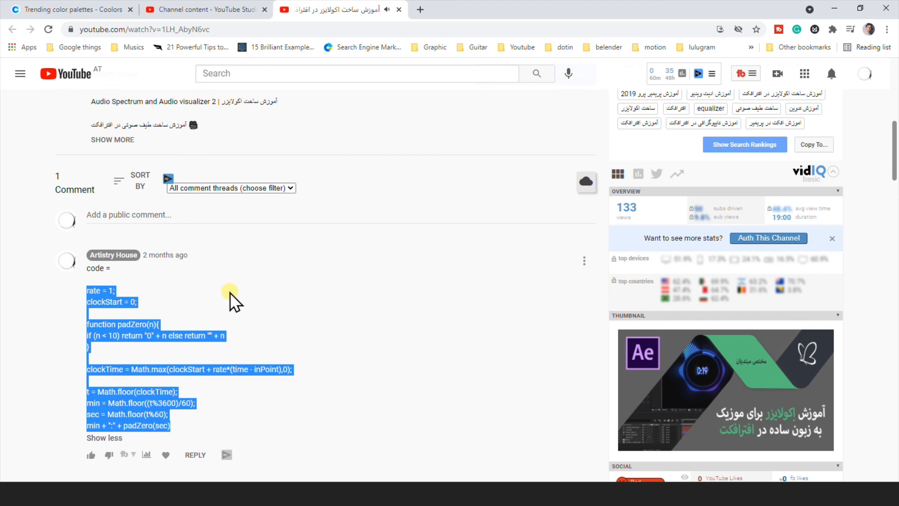
right_click(145, 301)
left_click(128, 307)
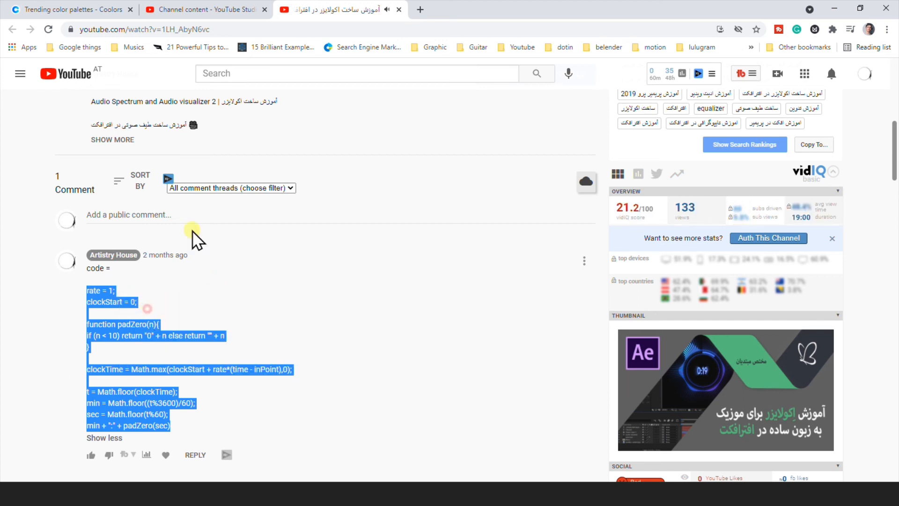
Close both YouTube tabs and switch back to After Effects.
middle_click(327, 3)
middle_click(251, 3)
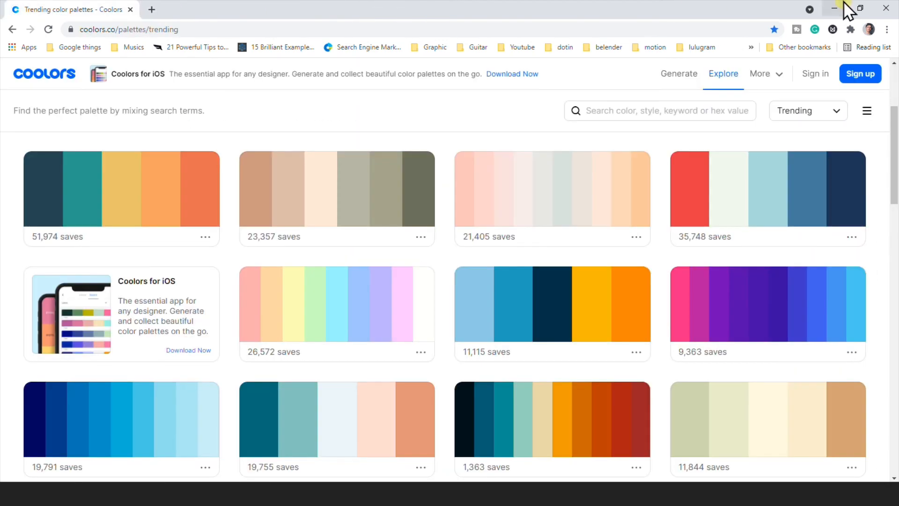
left_click(843, 4)
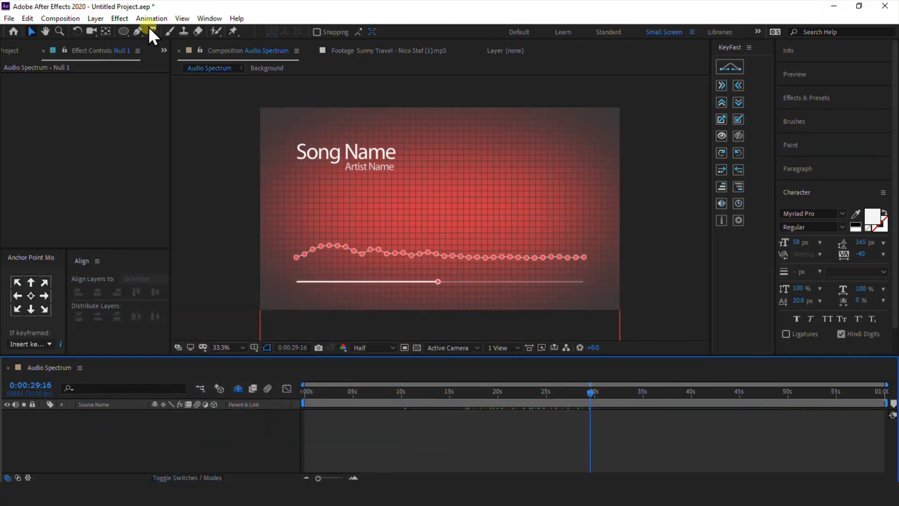
Create an empty text layer just below the start of the progress line and rename it Timer.
left_click(152, 32)
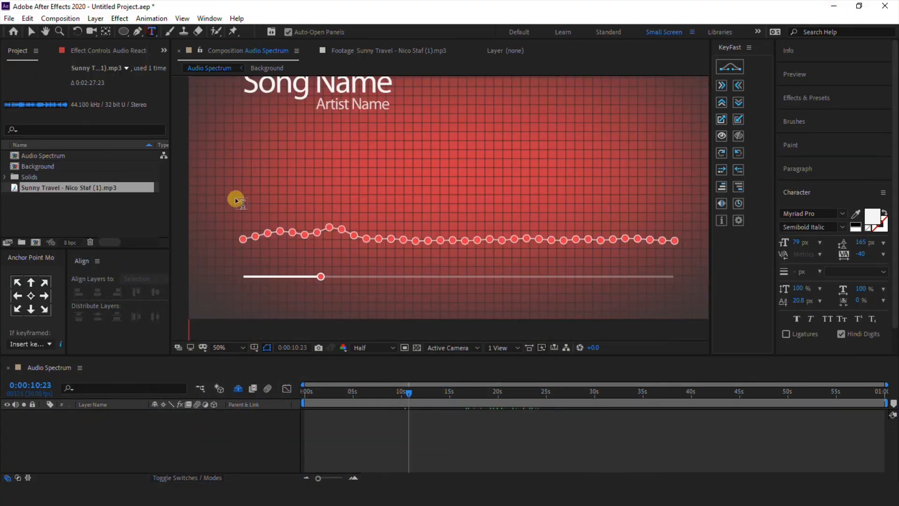
left_click(243, 301)
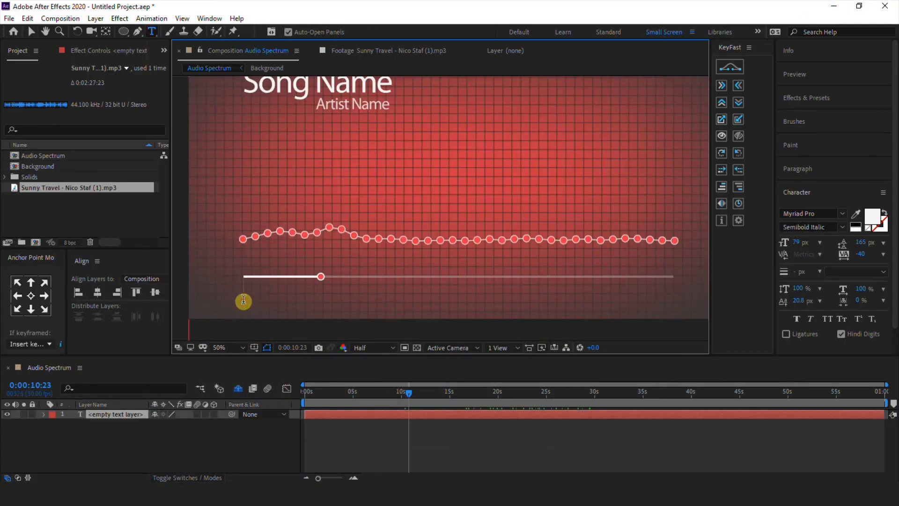
right_click(123, 415)
left_click(123, 406)
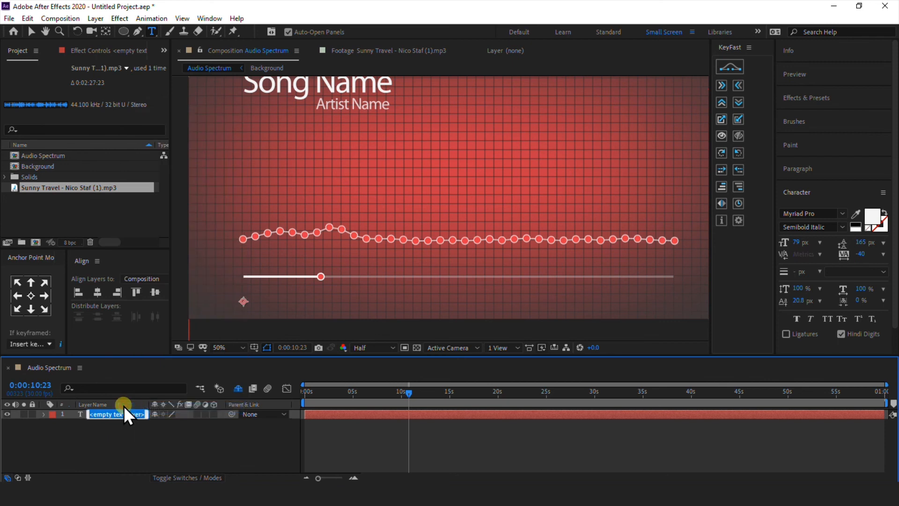
type("Timer")
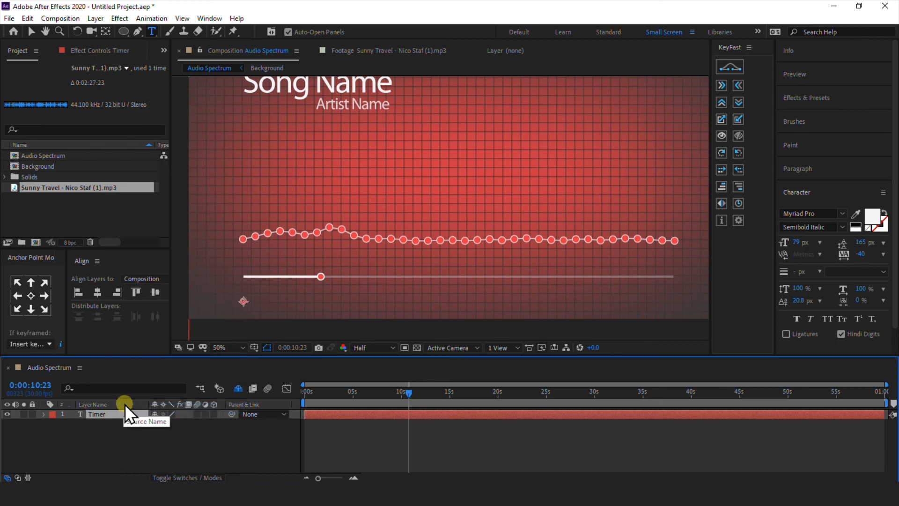
left_click(109, 426)
Add an expression to the Timer layer's Source Text, replace the default code with the copied timer expression, and collapse the layer.
left_click(44, 414)
left_click(54, 424)
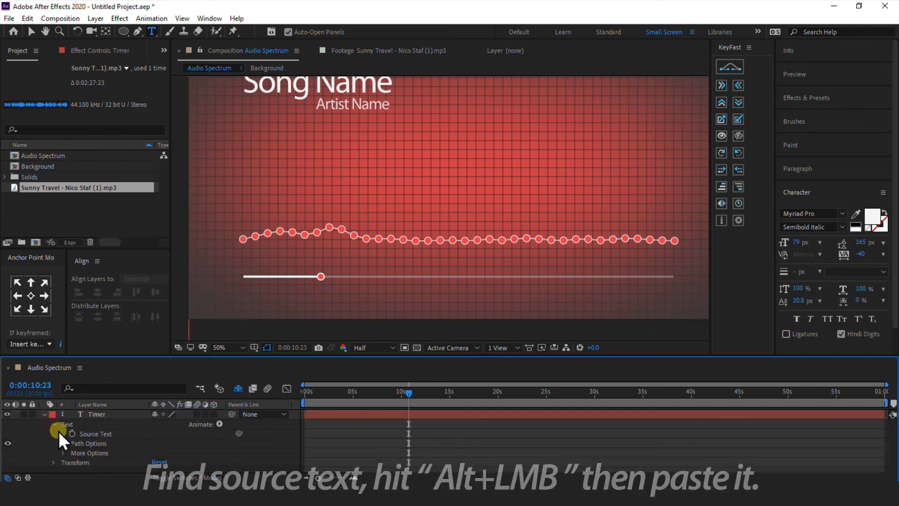
left_click(68, 434, "alt")
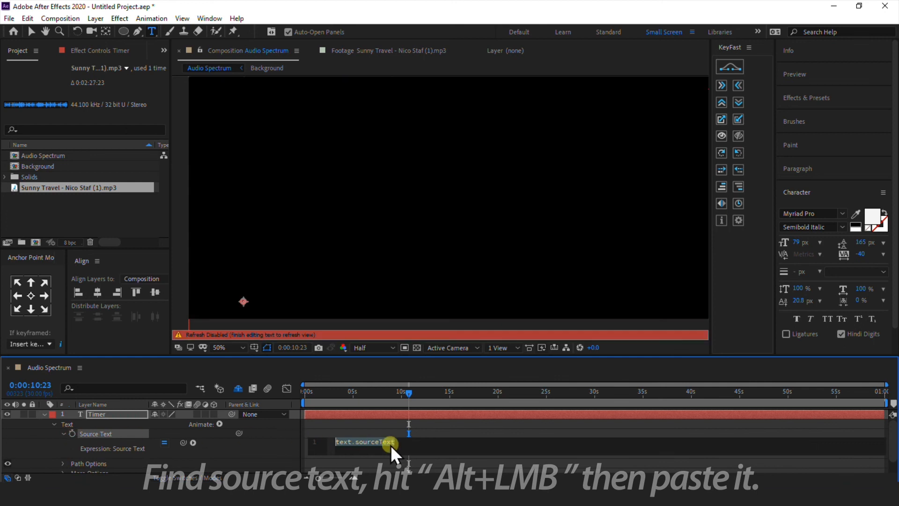
key("ctrl+v")
key("ctrl+a")
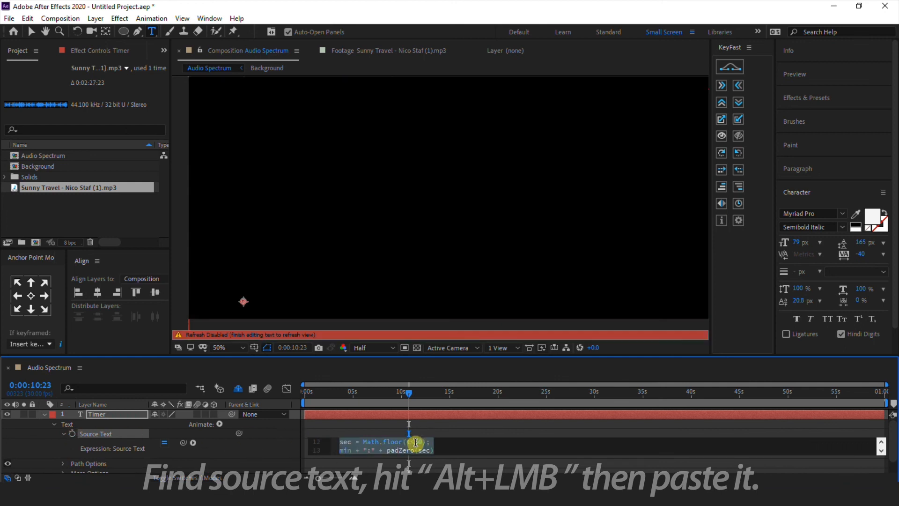
key("BackSpace")
right_click(415, 443)
left_click(431, 409)
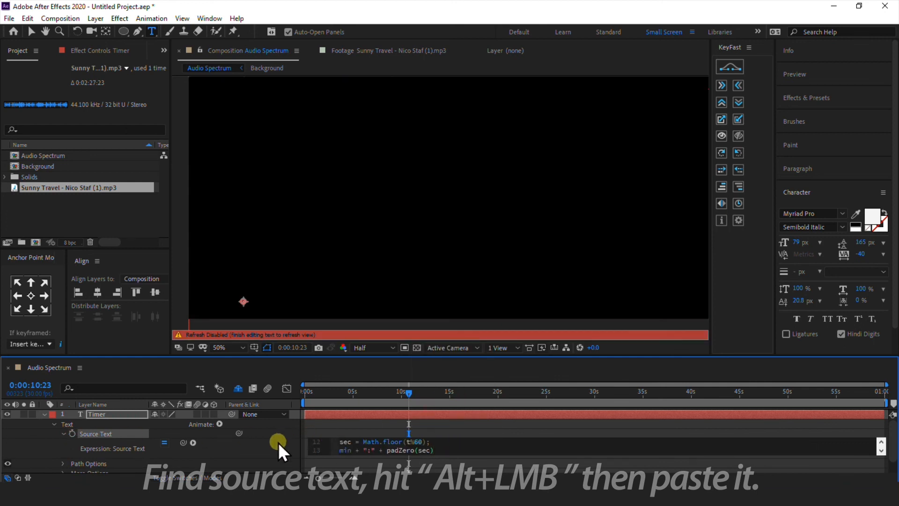
left_click(278, 442)
left_click(44, 414)
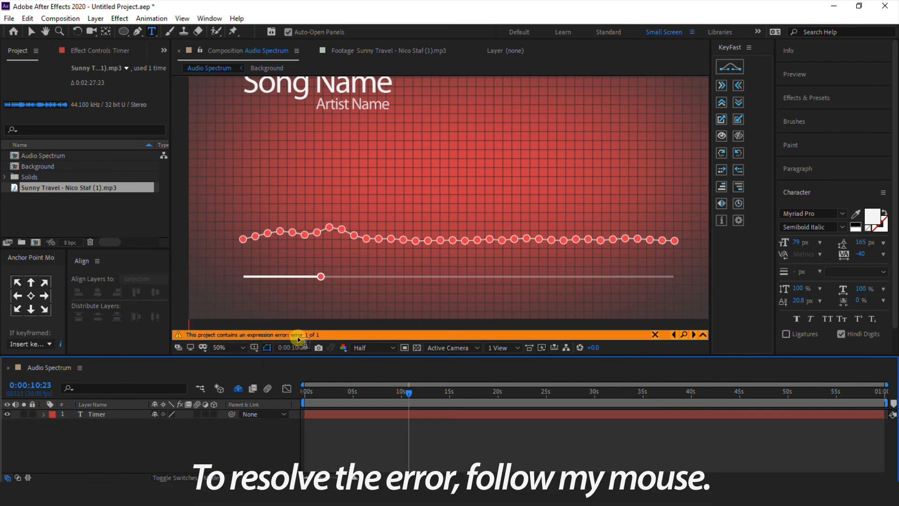
Change the project's Expressions Engine to Legacy ExtendScript.
left_click(51, 243)
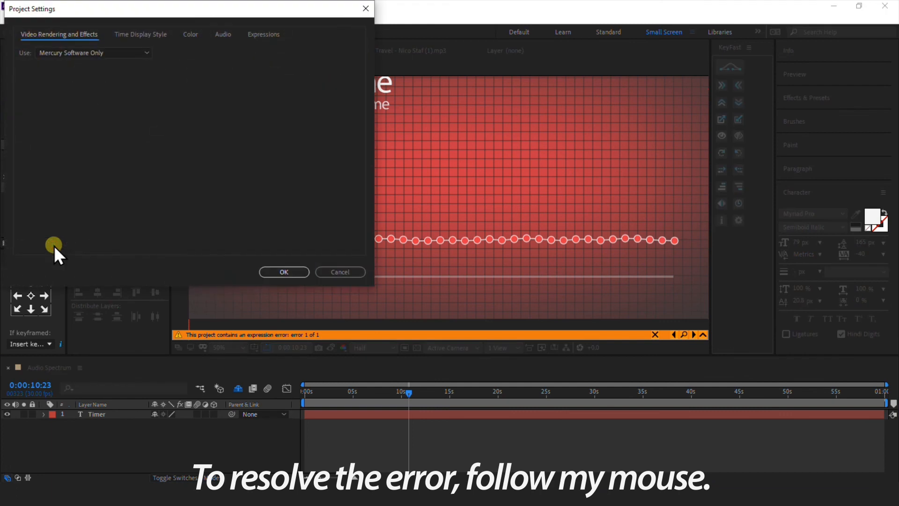
left_click(255, 34)
left_click(206, 52)
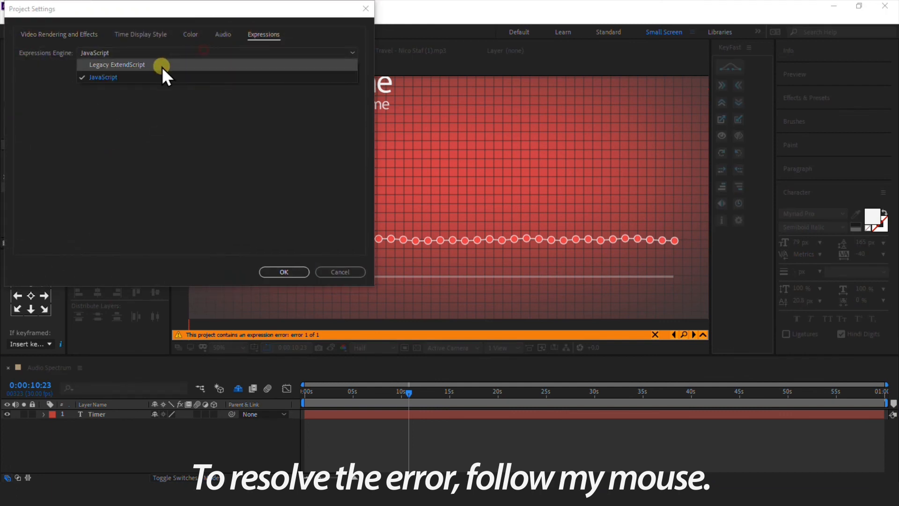
left_click(161, 66)
left_click(283, 270)
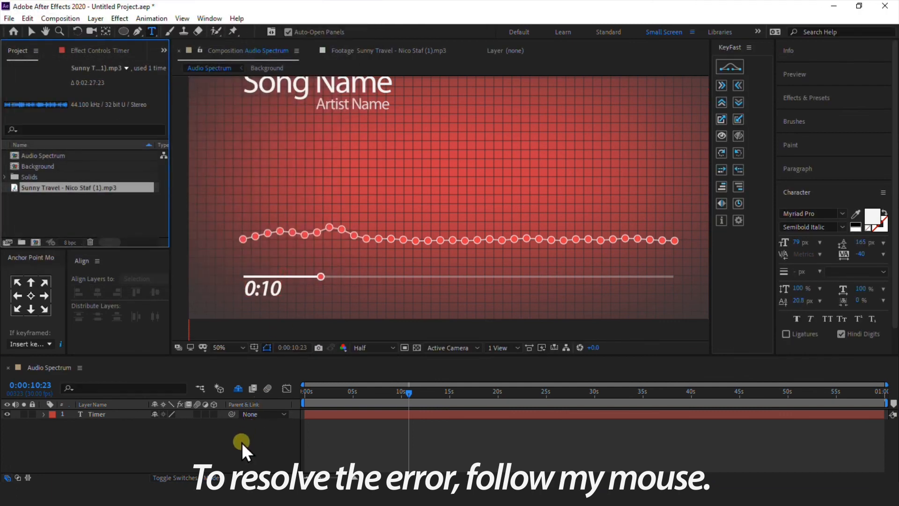
Center the Timer layer's anchor point and move the timer text slightly lower beneath the start of the progress line.
left_click(364, 414)
key("v")
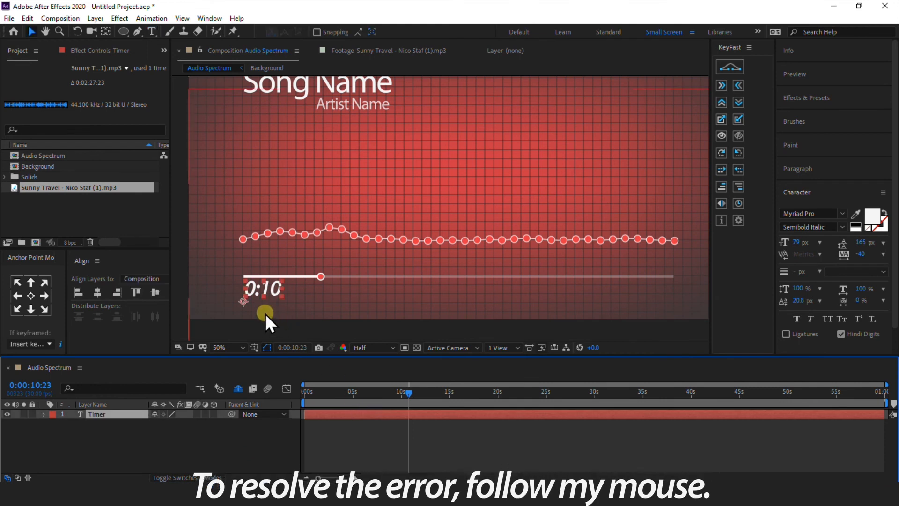
left_click(32, 296)
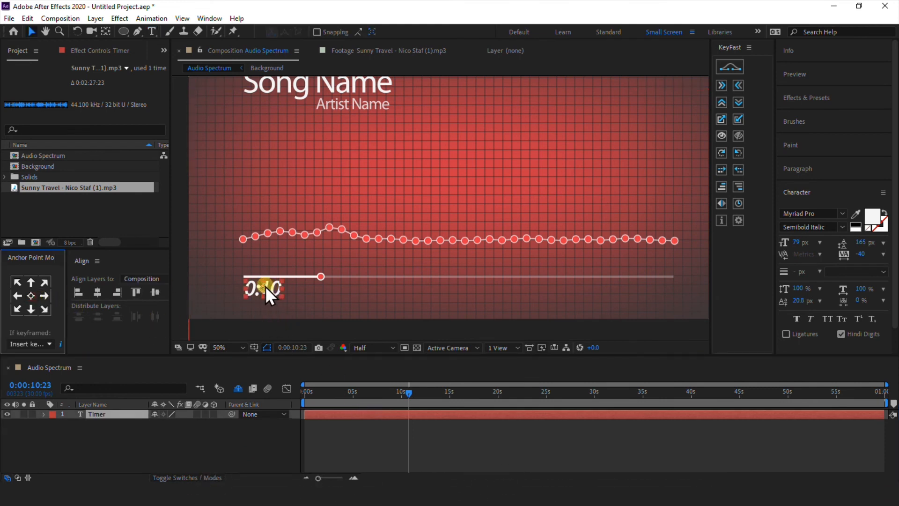
left_click_drag(265, 285, 263, 293)
left_click(268, 412)
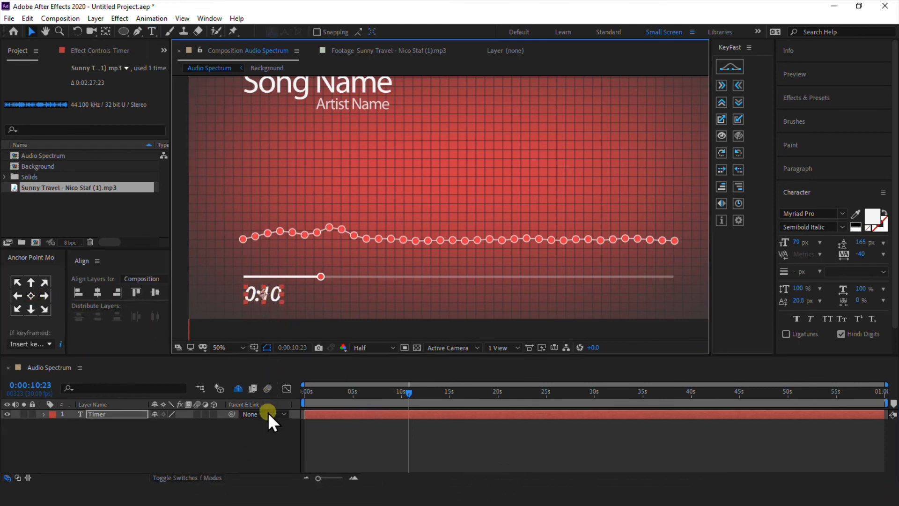
left_click(245, 439)
Fit the whole composition in the viewer and preview it from the start.
scroll(305, 314, "down", 2)
key("space")
left_click_drag(427, 217, 396, 237)
left_click(304, 392)
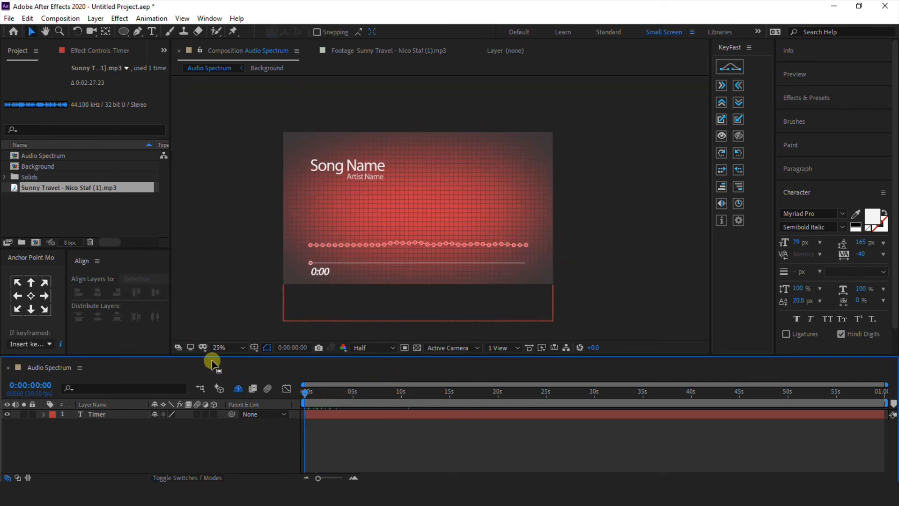
left_click(234, 351)
left_click(250, 170)
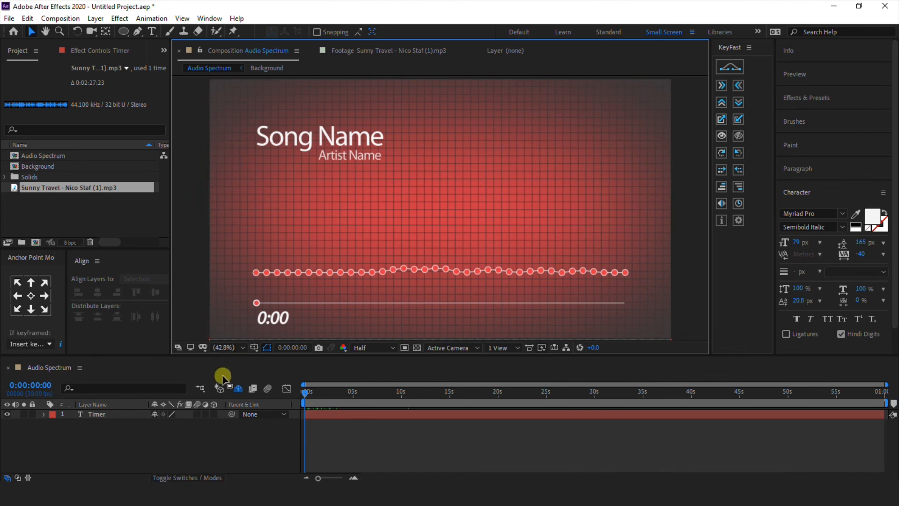
key("space")
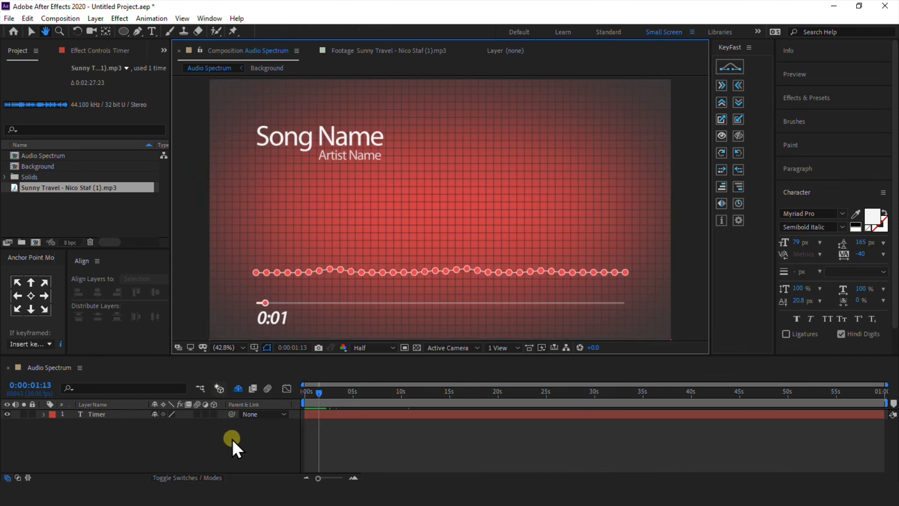
Set the Audio Spectrum composition's frame rate to 60 frames per second.
left_click(231, 439)
key("ctrl+k")
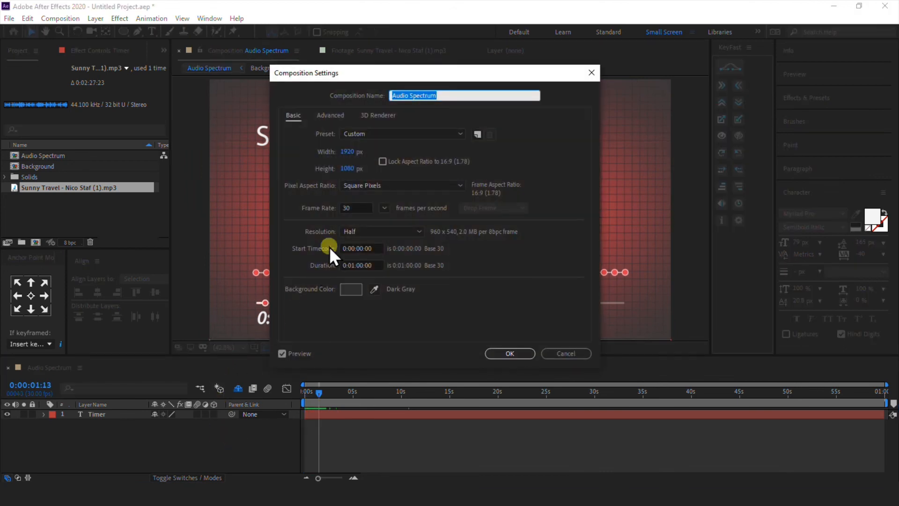
left_click(383, 208)
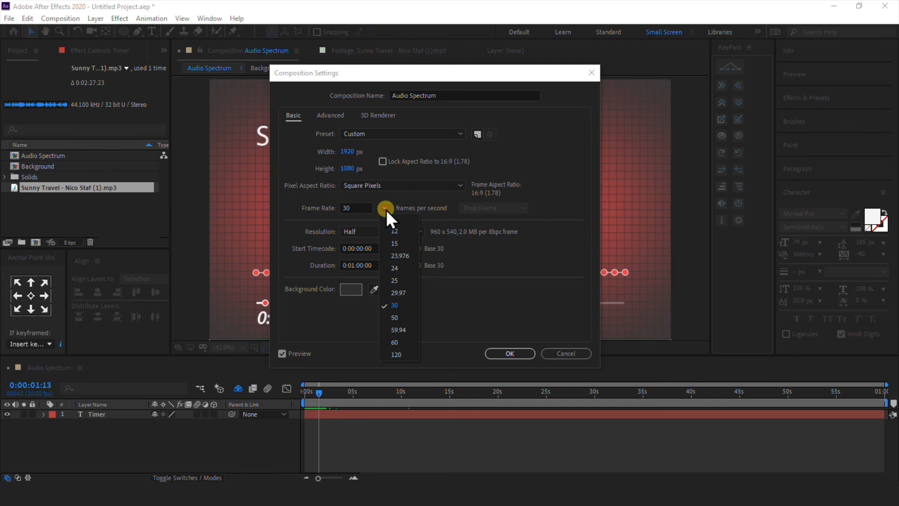
left_click(411, 342)
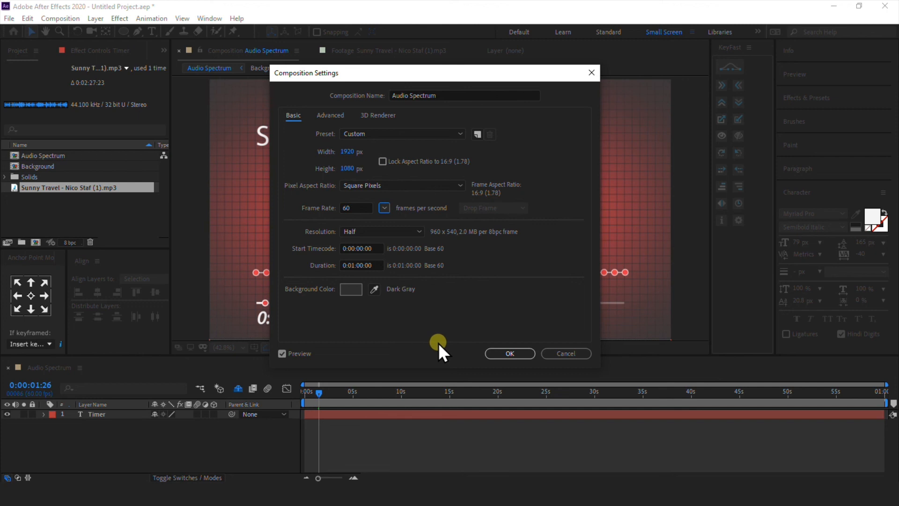
left_click(498, 355)
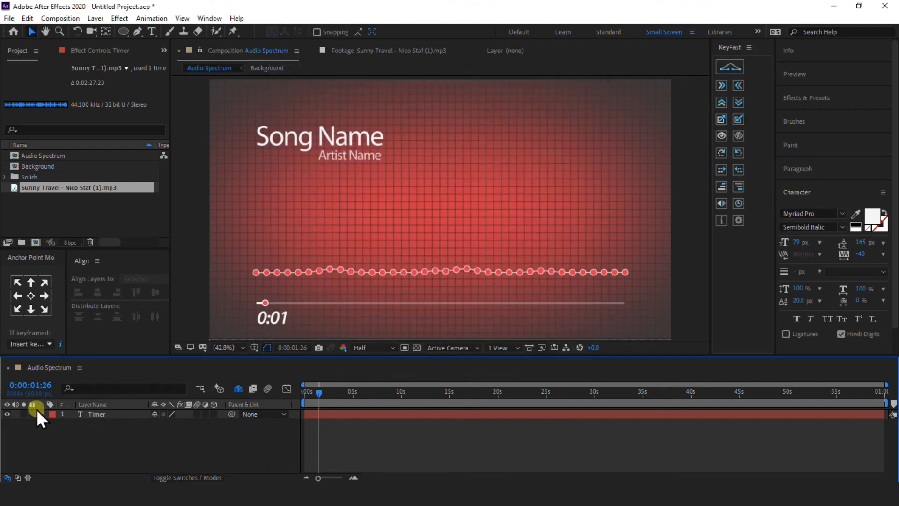
Mark the Timer layer as shy, scrub through the composition, and list all shy layers again.
left_click(156, 414)
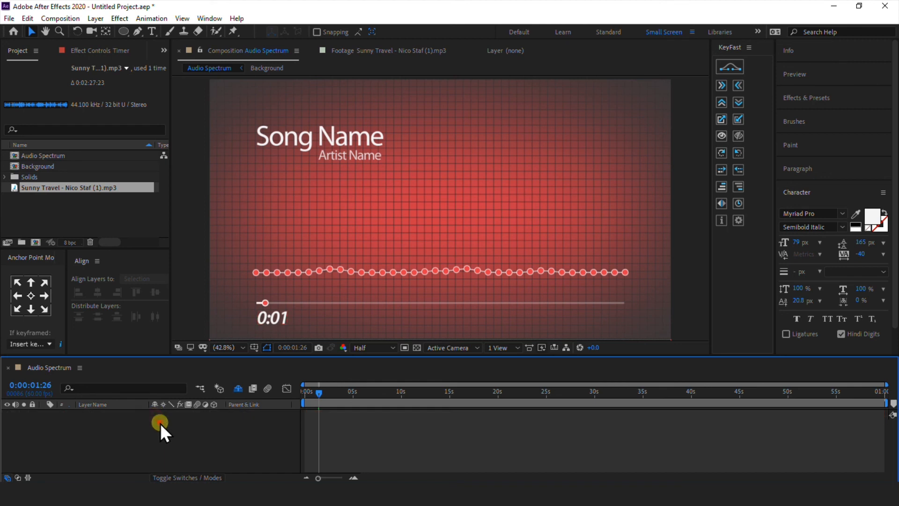
left_click_drag(329, 393, 400, 426)
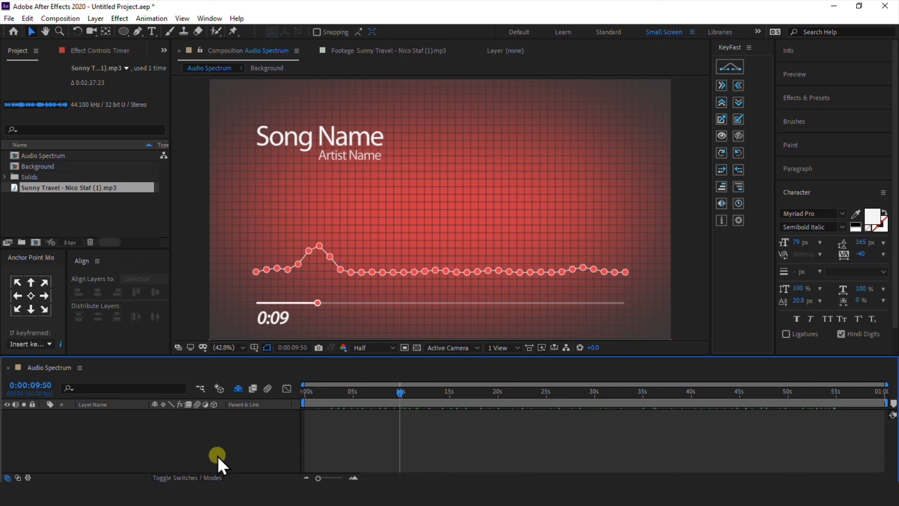
left_click(232, 387)
scroll(140, 435, "down", 4)
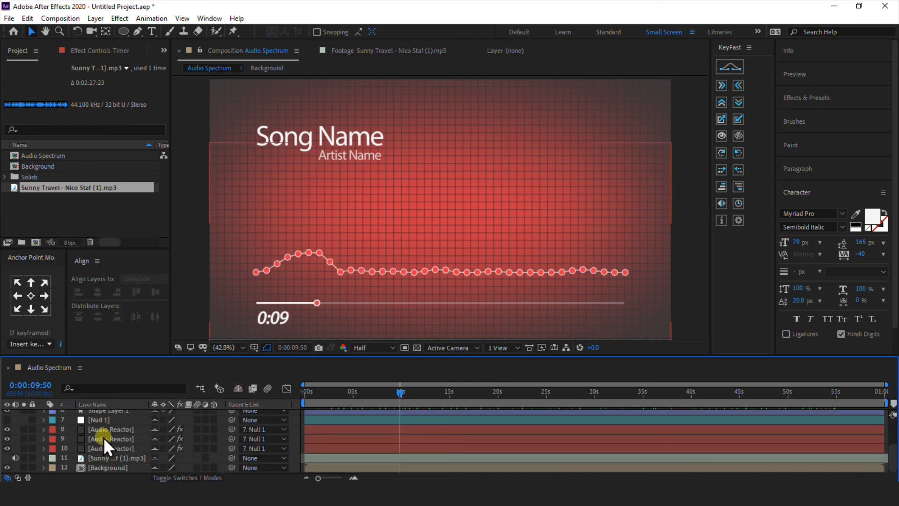
Keyframe a fade-in on the Sunny Travel layer's Audio Levels, from -46 dB at 0:00:00:00 to 0 dB about two seconds in.
left_click(313, 459)
left_click(43, 459)
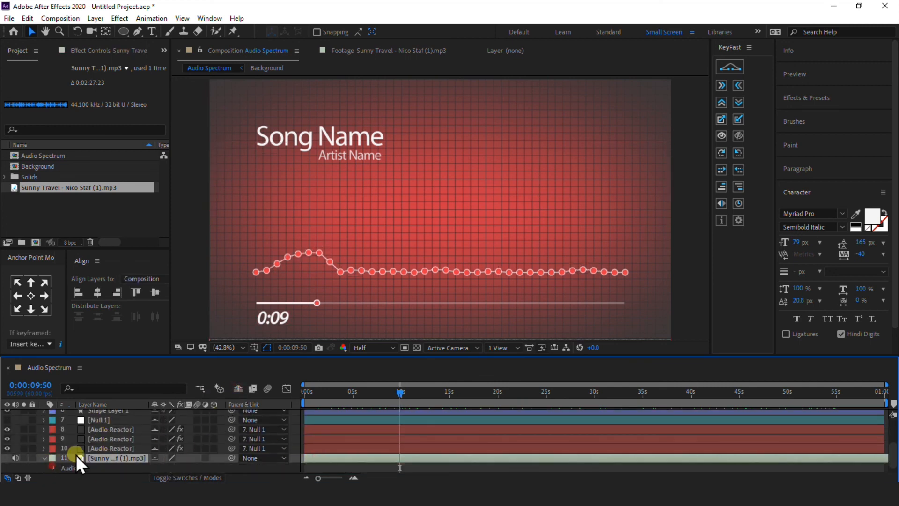
left_click(54, 468)
scroll(133, 434, "down", 3)
left_click_drag(358, 397, 352, 397)
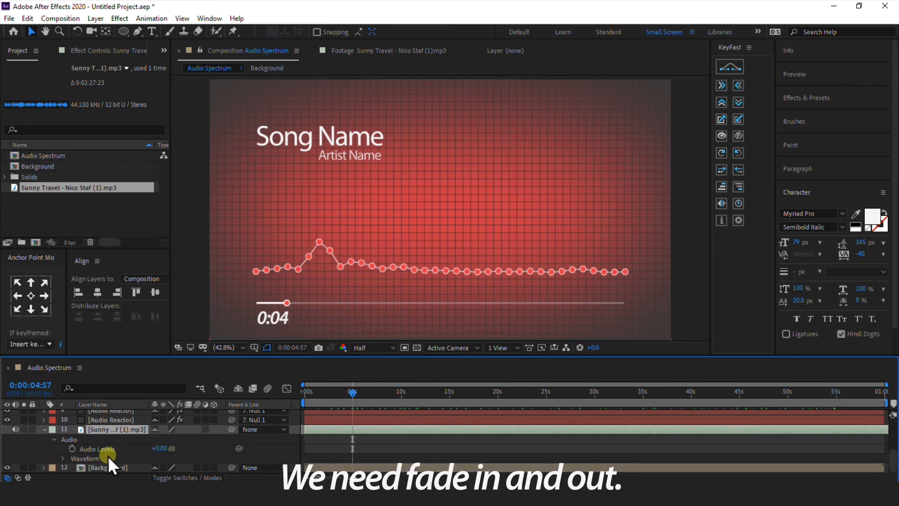
left_click(72, 449)
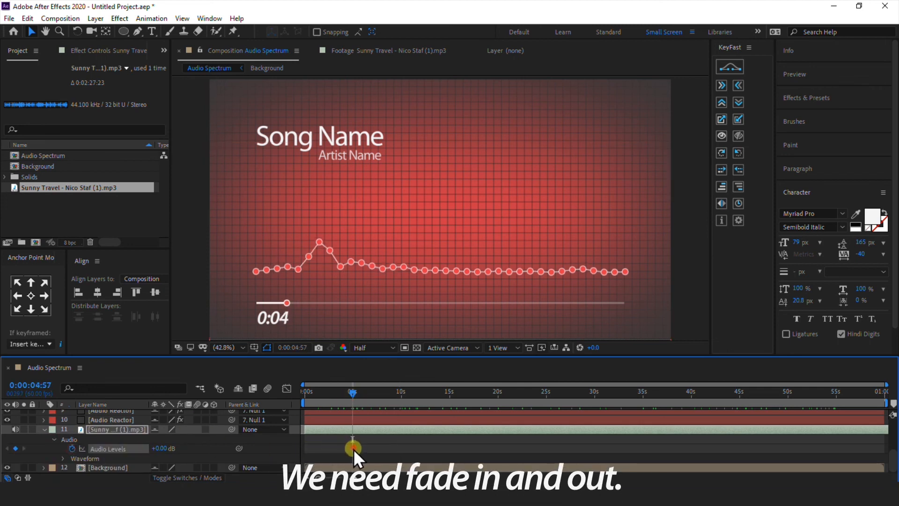
left_click_drag(353, 448, 347, 449)
left_click_drag(345, 397, 302, 400)
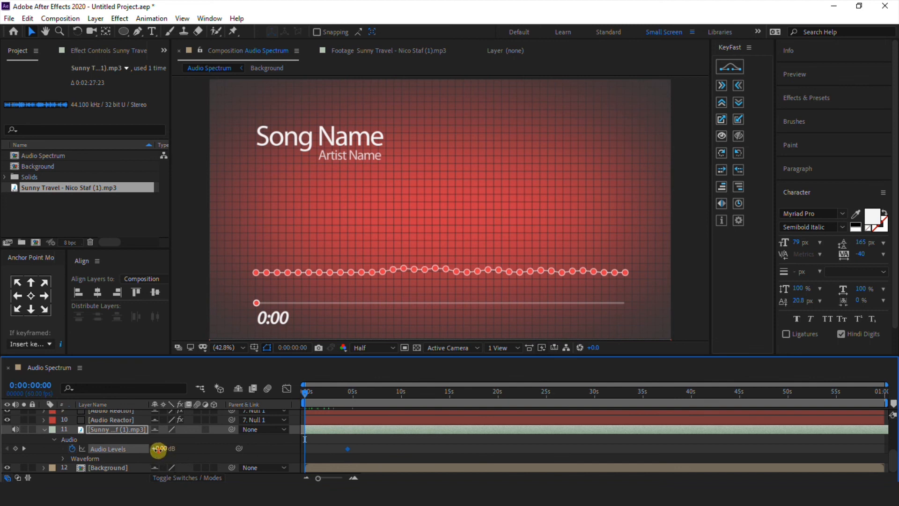
left_click_drag(159, 449, 129, 449)
right_click(305, 448)
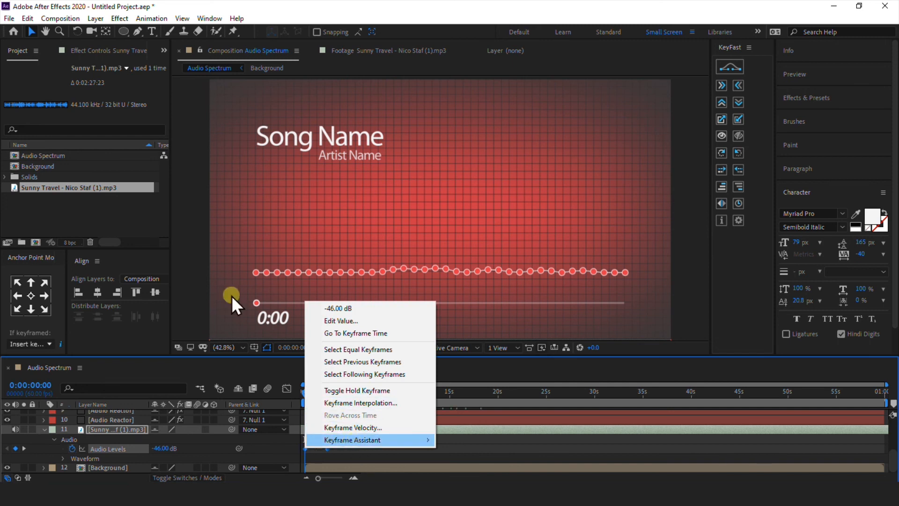
Copy the two fade-in Audio Levels keyframes and paste them at 0:00:56:34.
left_click(29, 18)
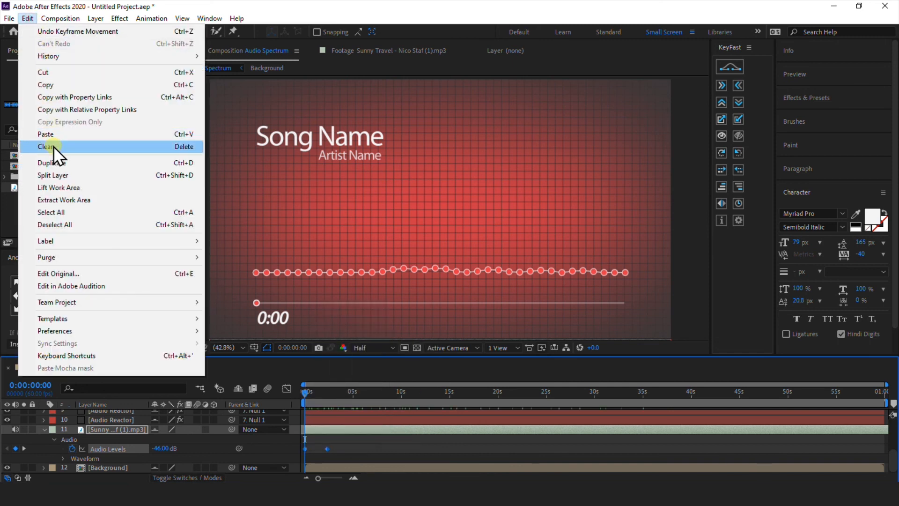
left_click(57, 87)
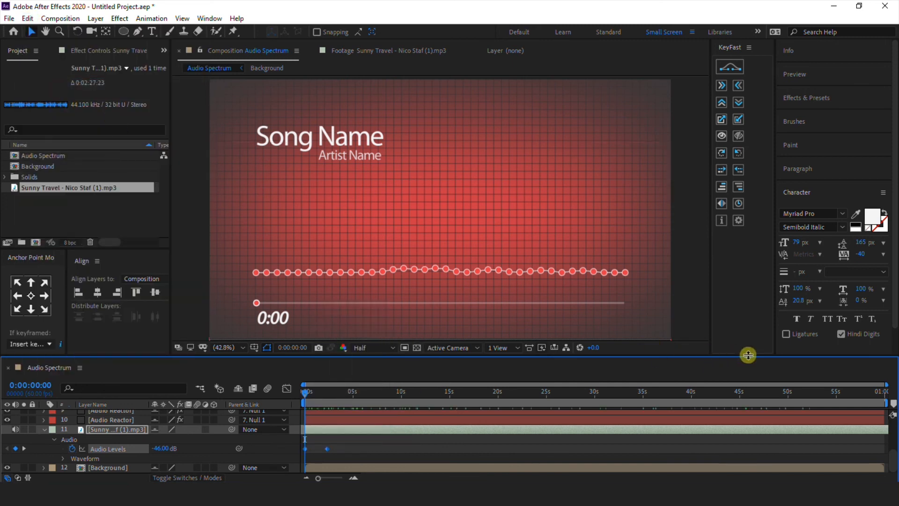
left_click(851, 392)
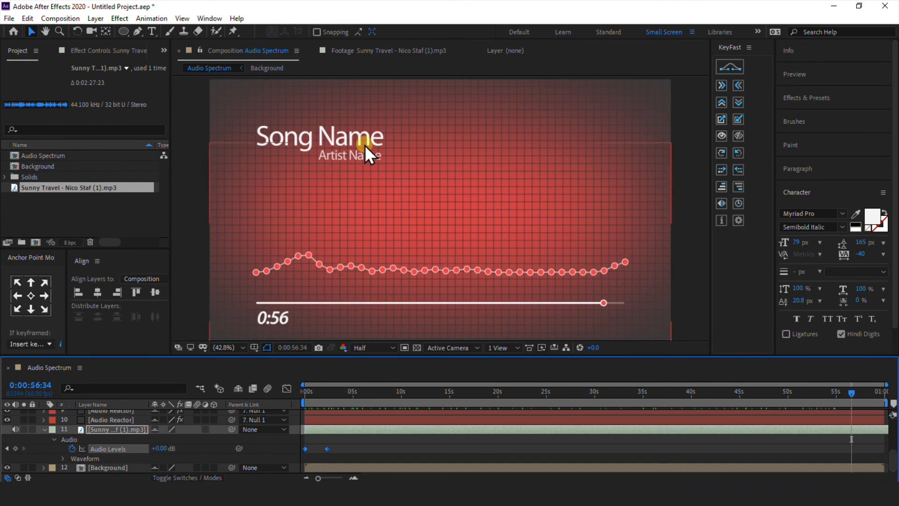
left_click(28, 19)
left_click(41, 133)
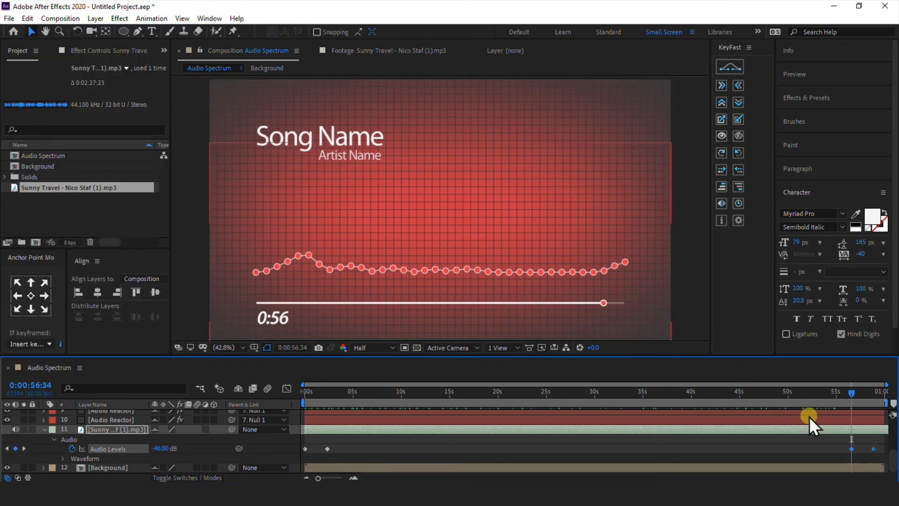
Shift the pasted Audio Levels keyframes to the composition's end and reverse their order to make a fade-out.
left_click_drag(873, 449, 884, 450)
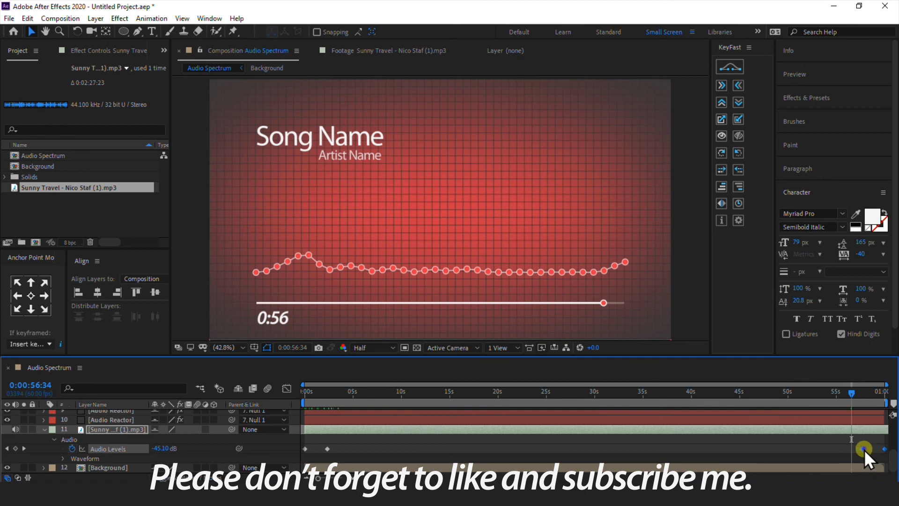
right_click(864, 449)
mouse_move(860, 444)
left_click(736, 443)
Preview the fade-out, play the composition from the start, and collapse the Sunny Travel audio layer.
key("space")
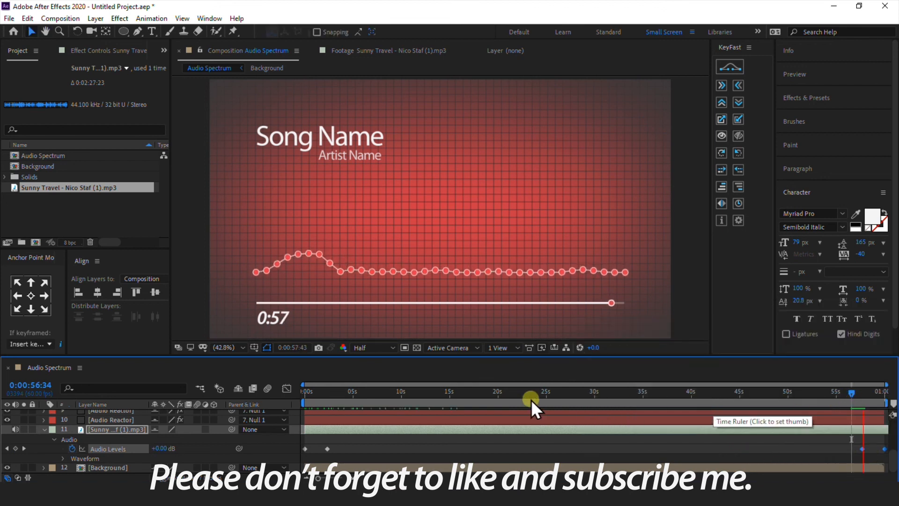
left_click(300, 391)
key("space")
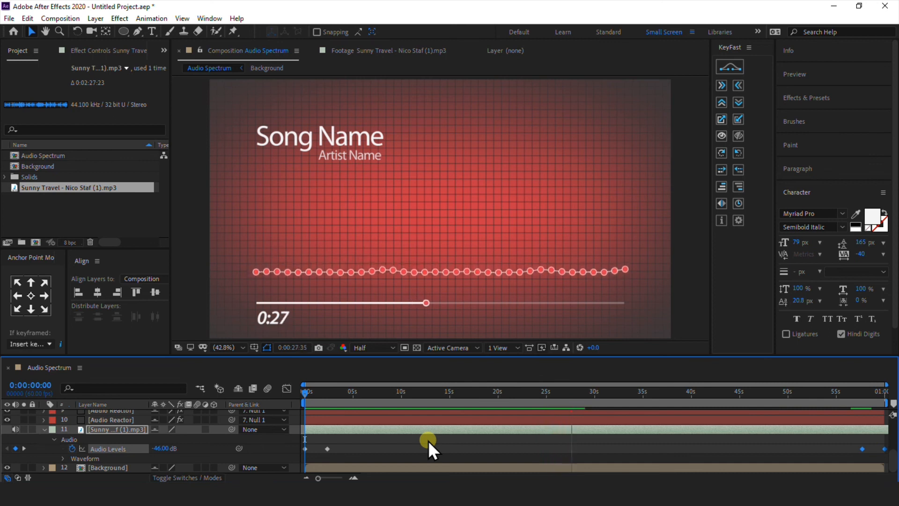
left_click(44, 430)
left_click(296, 458)
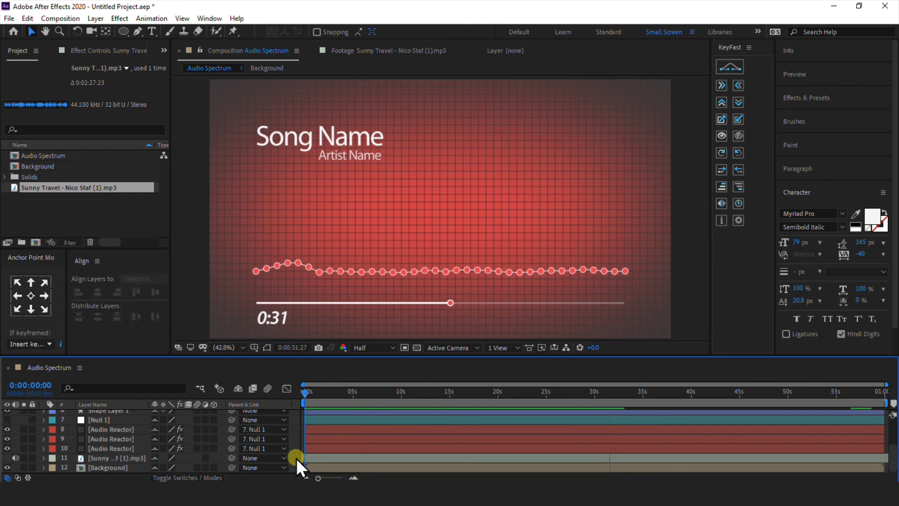